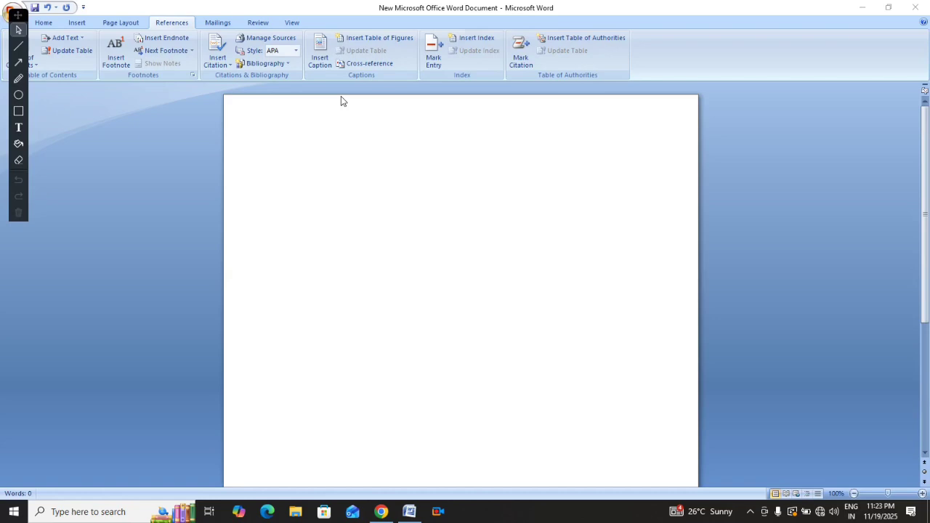
Step: Insert a page break at the start of the blank document to add a second page
left_click(314, 158)
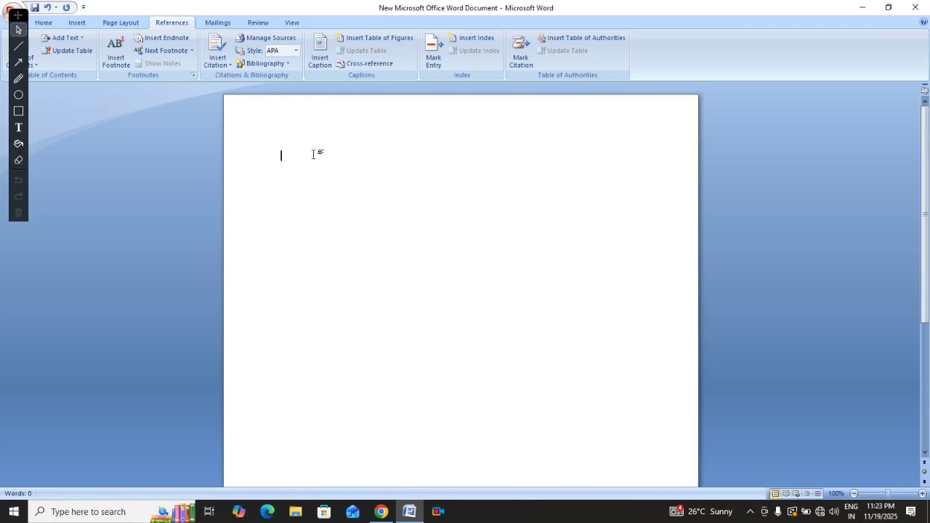
key("ctrl+Return")
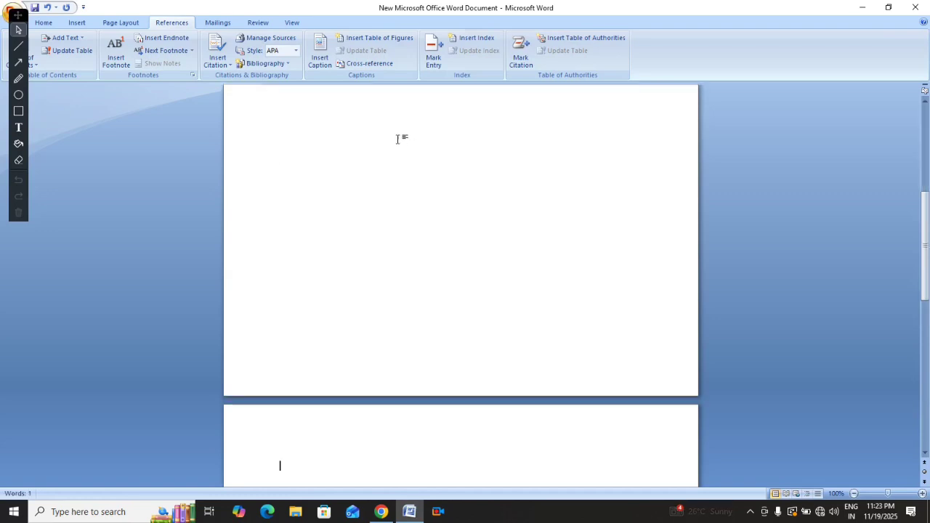
scroll(380, 176, "down", 4, "ctrl")
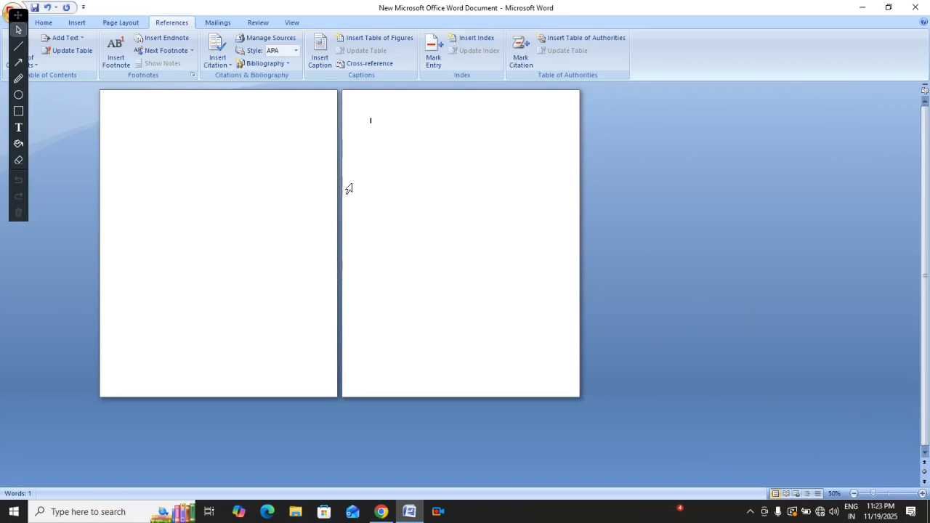
Step: Insert the built-in Contrast cover page at the front of the document
left_click(148, 138)
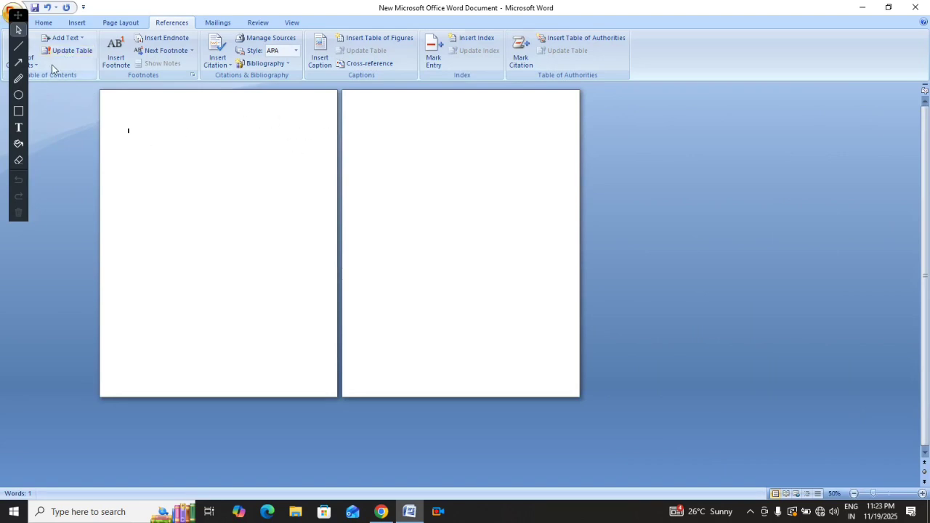
mouse_move(18, 15)
left_mouse_down()
mouse_move(381, 132)
mouse_move(811, 84)
mouse_move(913, 93)
left_mouse_up()
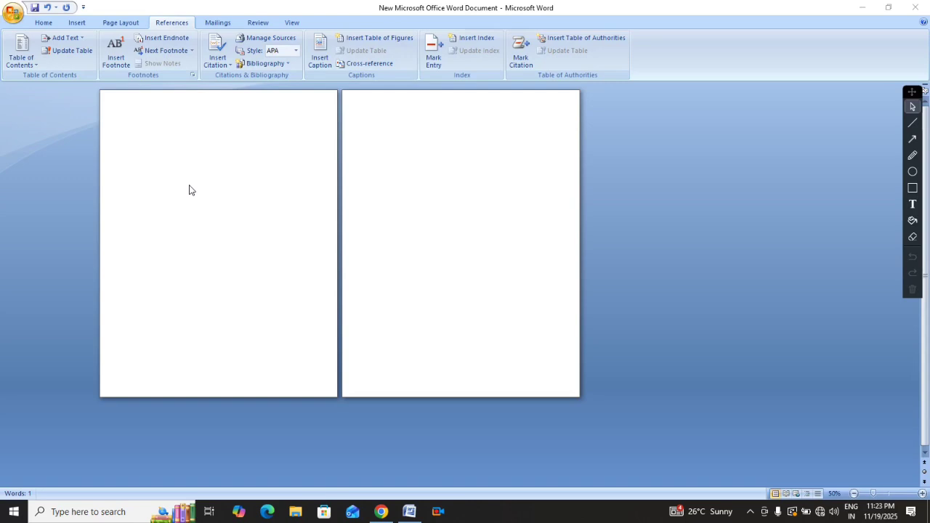
left_click(136, 125)
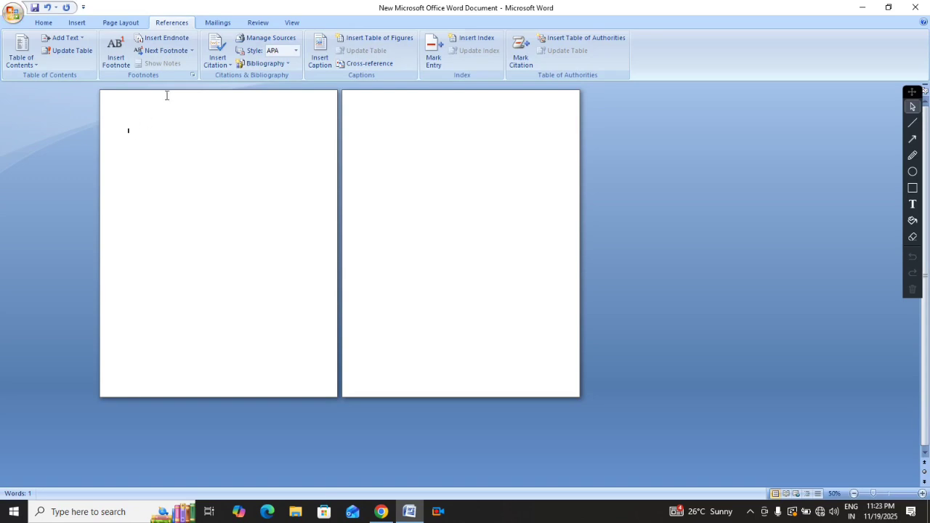
left_click(77, 22)
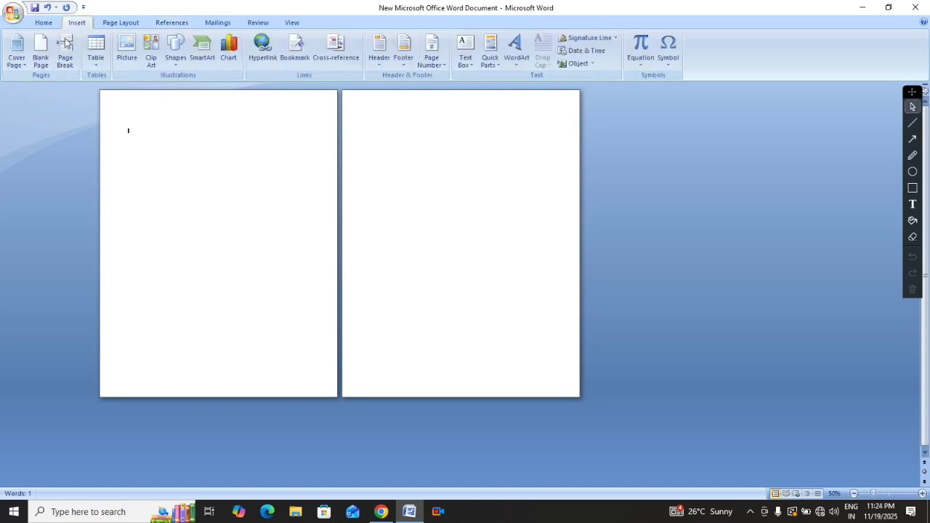
left_click(16, 55)
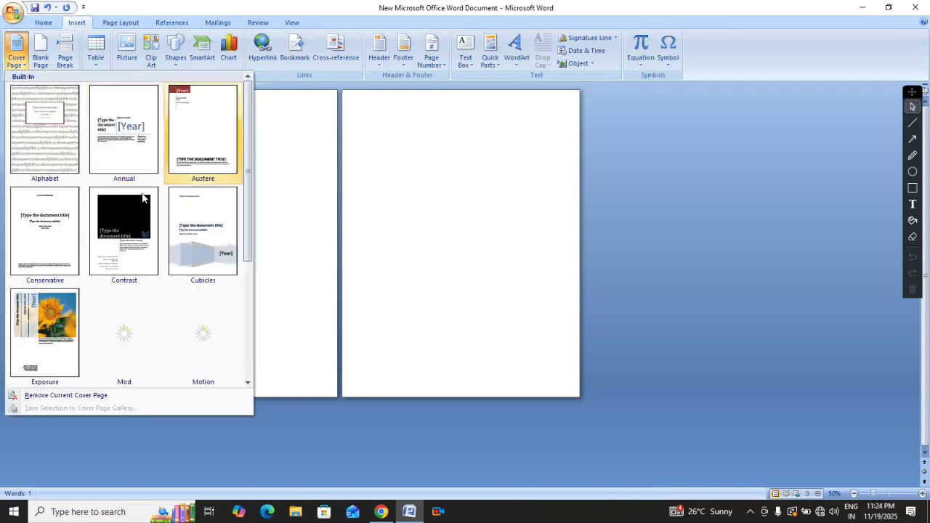
left_click(110, 236)
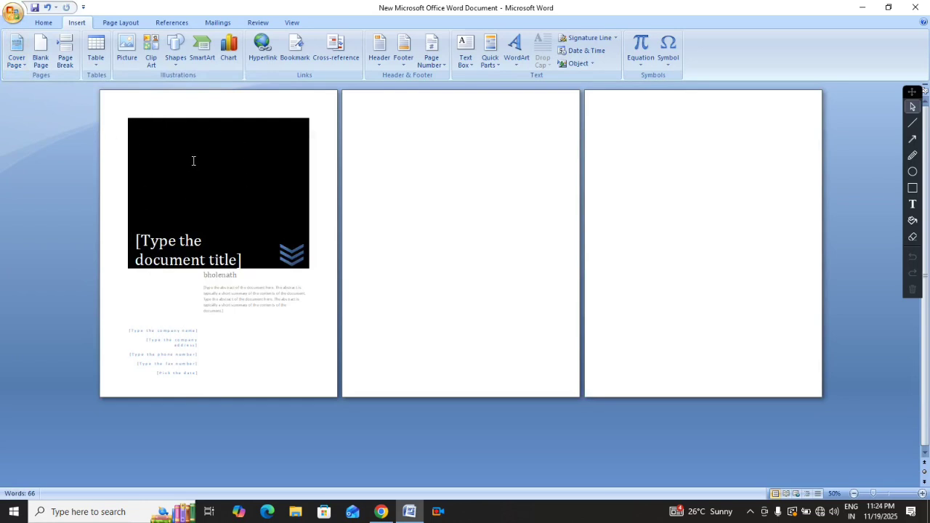
Step: Generate default sample paragraphs on the third page with the =rand() formula
left_click(390, 140)
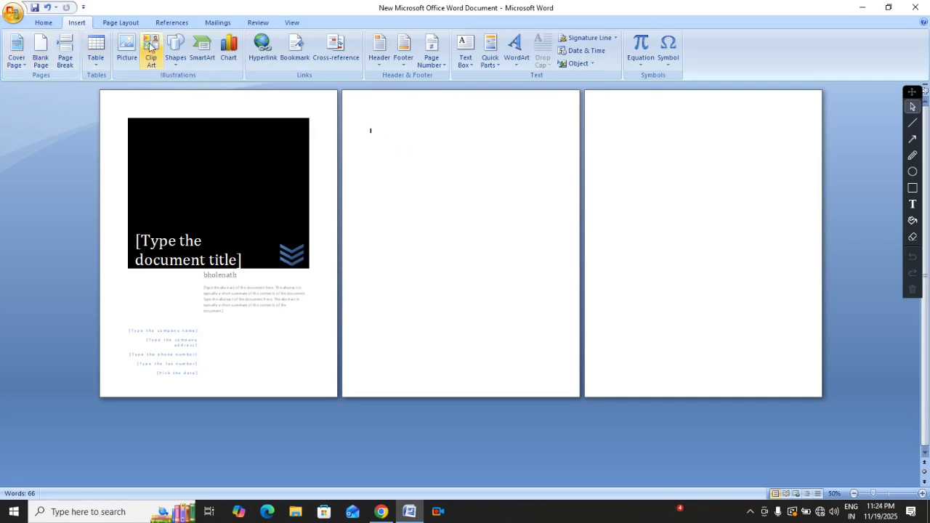
left_click(172, 22)
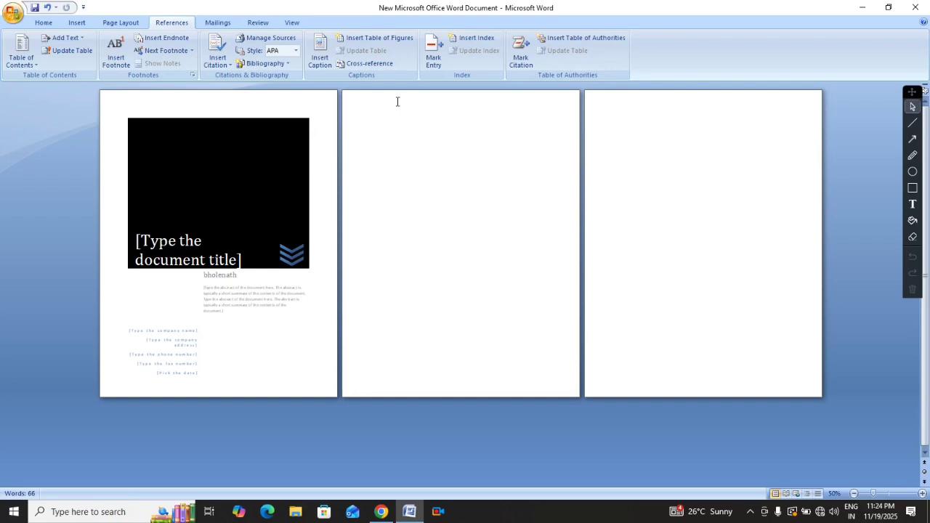
left_click(621, 122)
type("1")
scroll(639, 145, "up", 5)
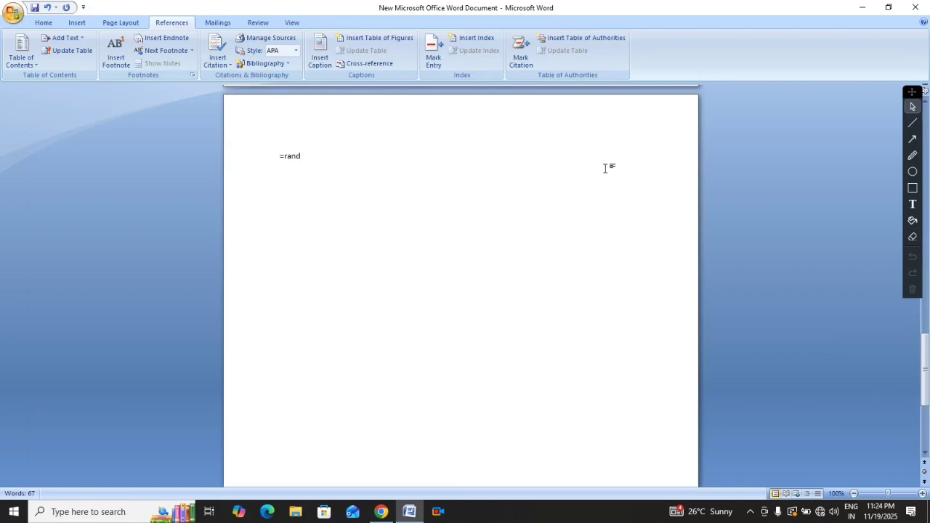
type("()")
key("Return")
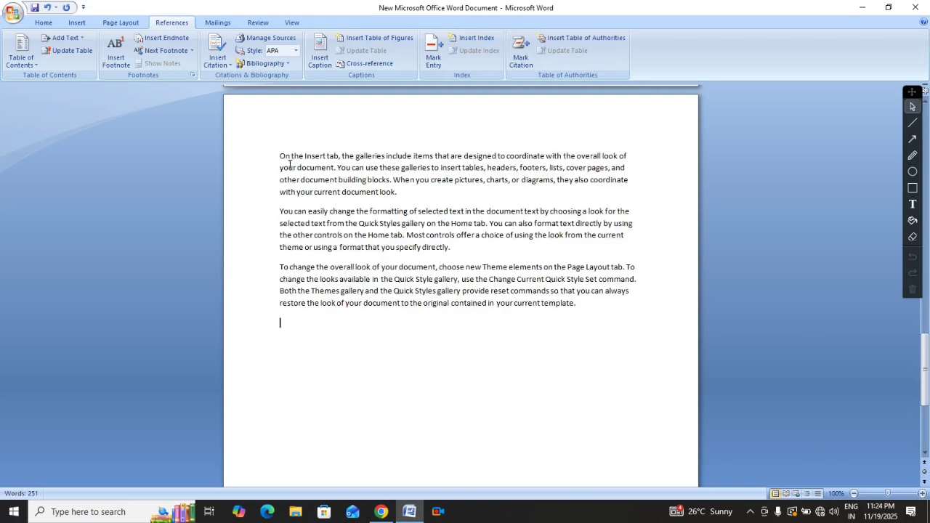
Step: Replace the sample text on the third page with text generated by =rand(10,2)
left_click_drag(280, 156, 420, 320)
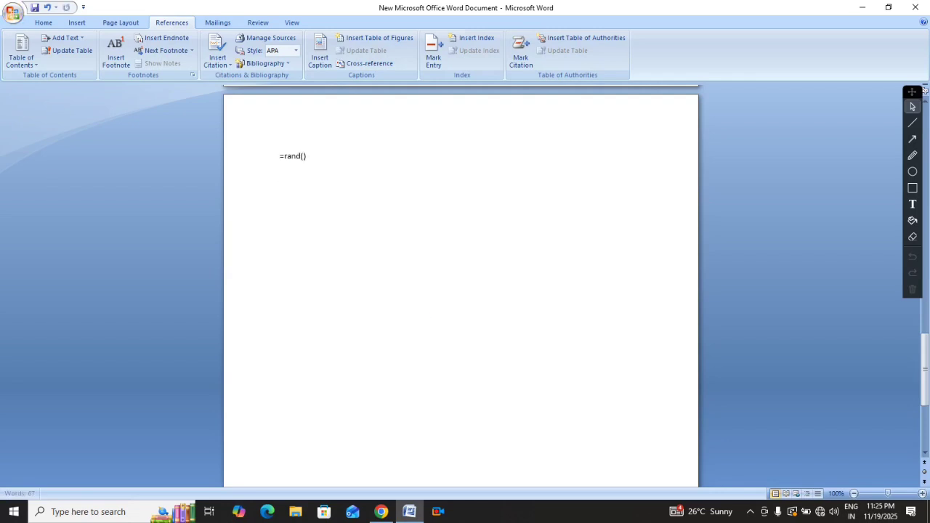
type("(10,5")
key("BackSpace")
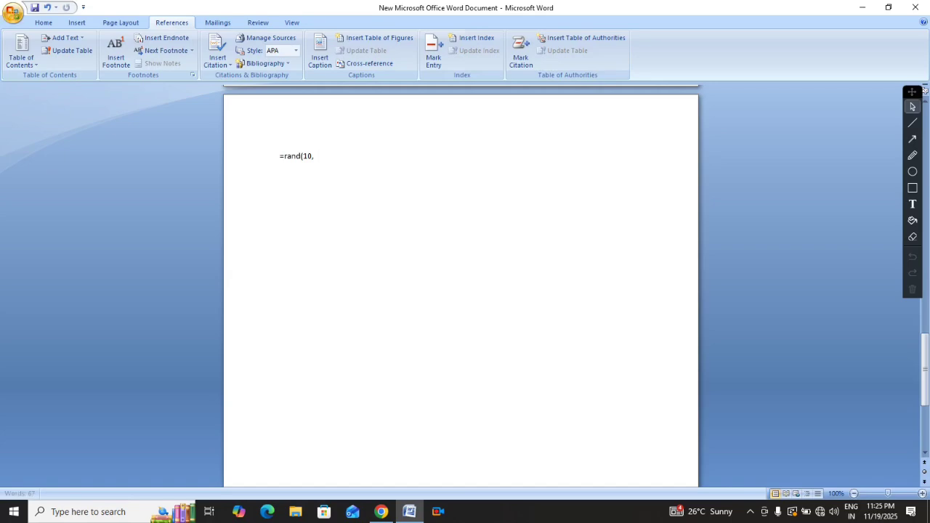
type("2)")
key("Return")
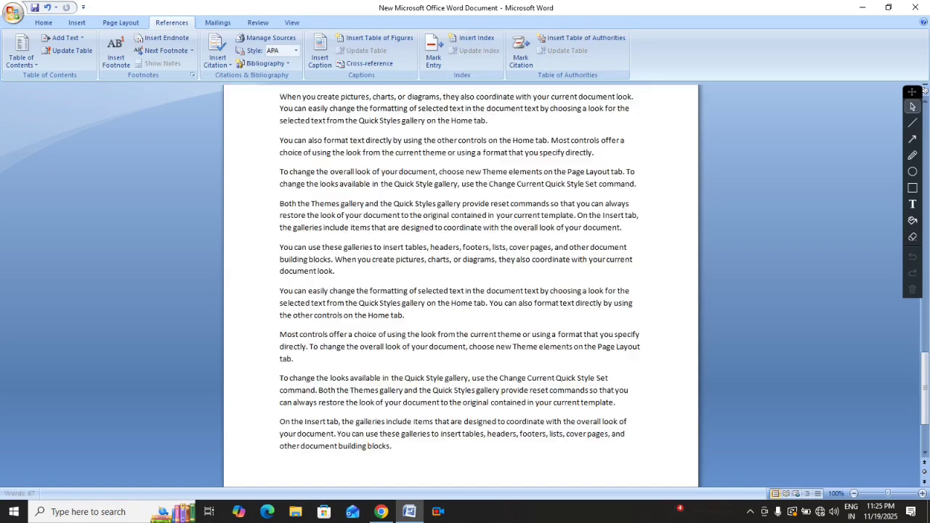
Step: Examine the first generated paragraph and highlight each of its sentences to check how many it contains
scroll(420, 319, "up", 4)
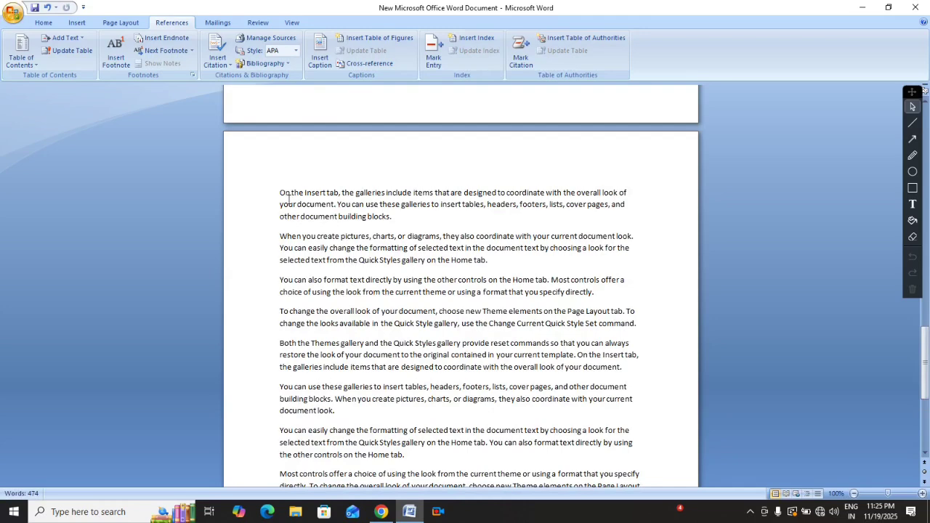
left_click_drag(280, 193, 402, 225)
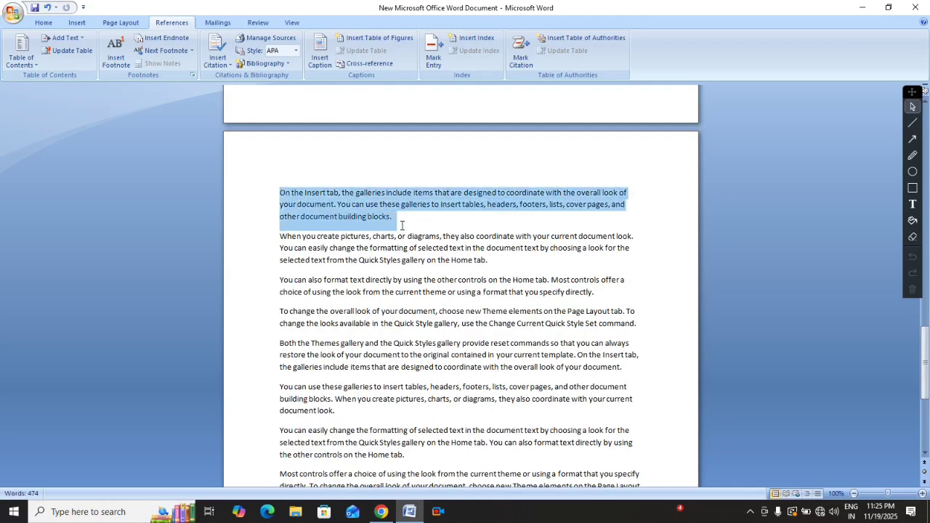
left_click(387, 220)
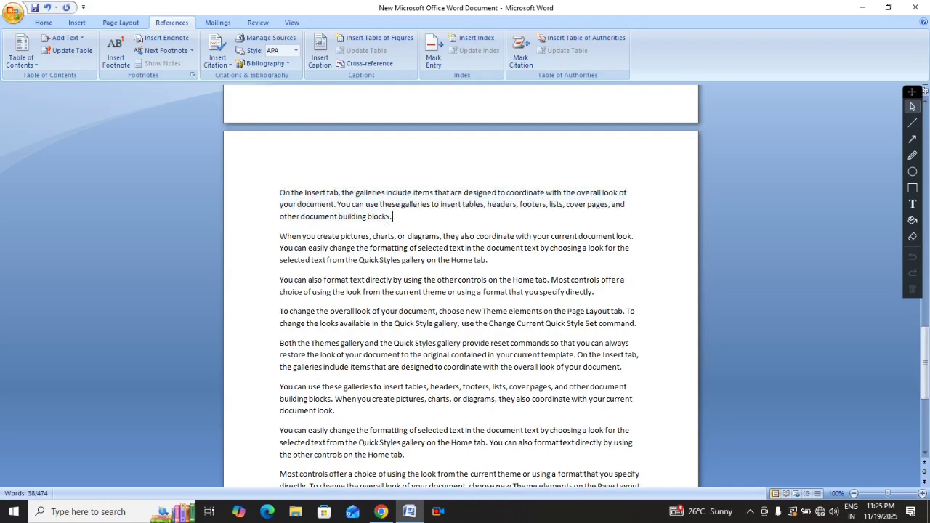
scroll(374, 218, "up", 8)
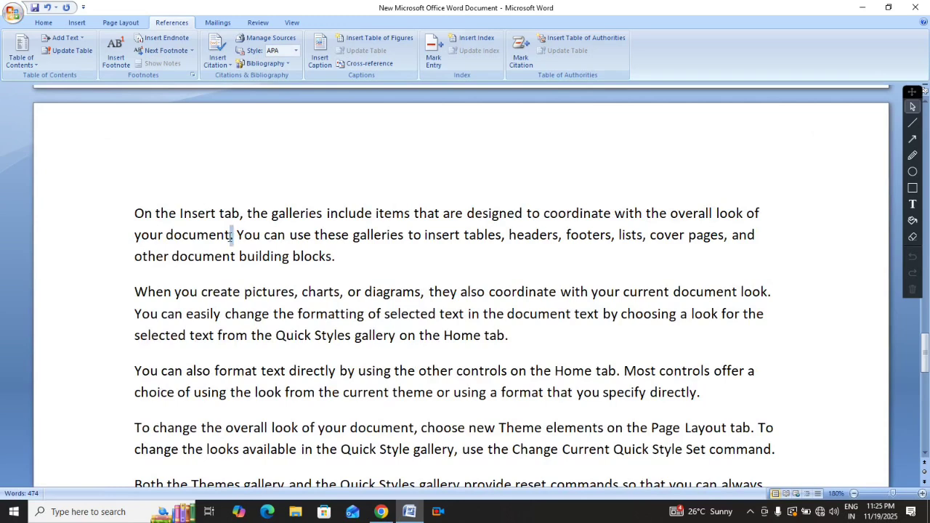
left_click_drag(231, 235, 137, 213)
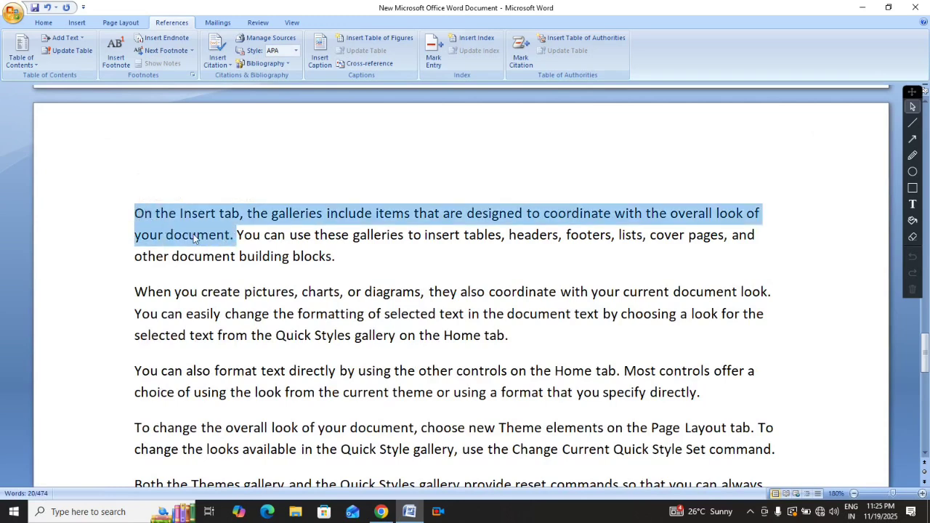
left_click(234, 243)
left_click_drag(237, 235, 339, 257)
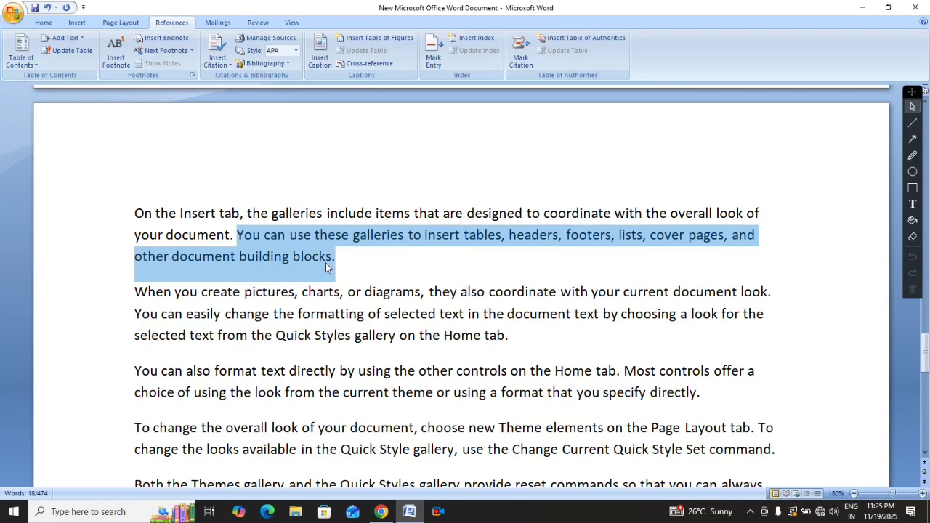
Step: Undo the generated sample text, change the formula to =rand(10,5) and generate the paragraphs again
key("ctrl+z")
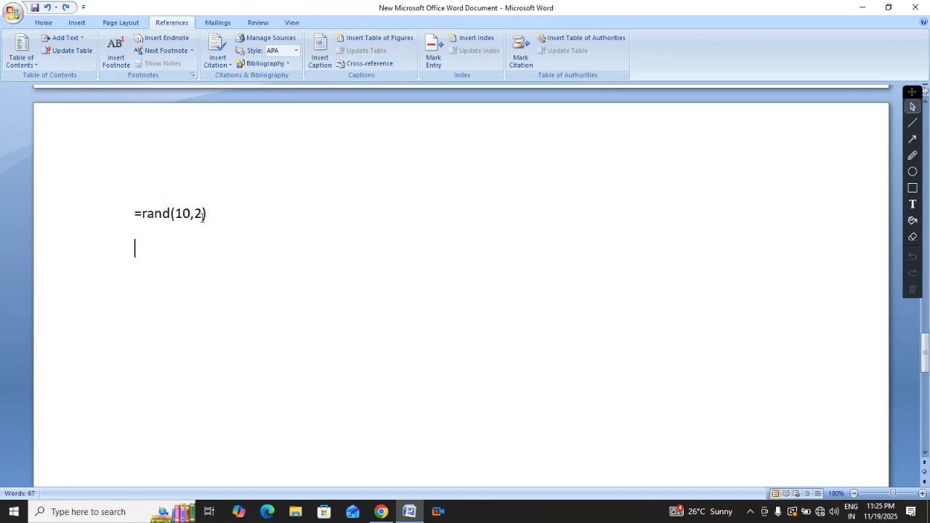
left_click(203, 215)
key("BackSpace")
type("5")
key("Return")
key("BackSpace")
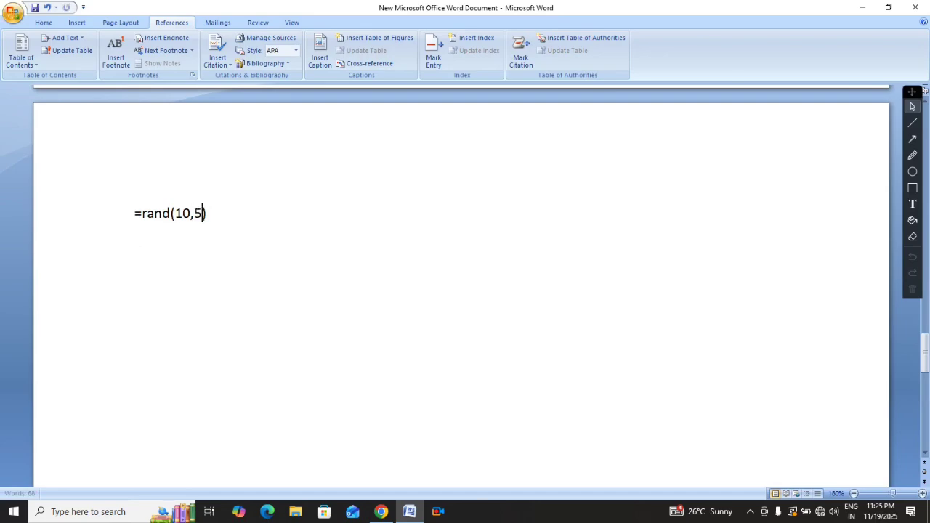
key("End")
key("Return")
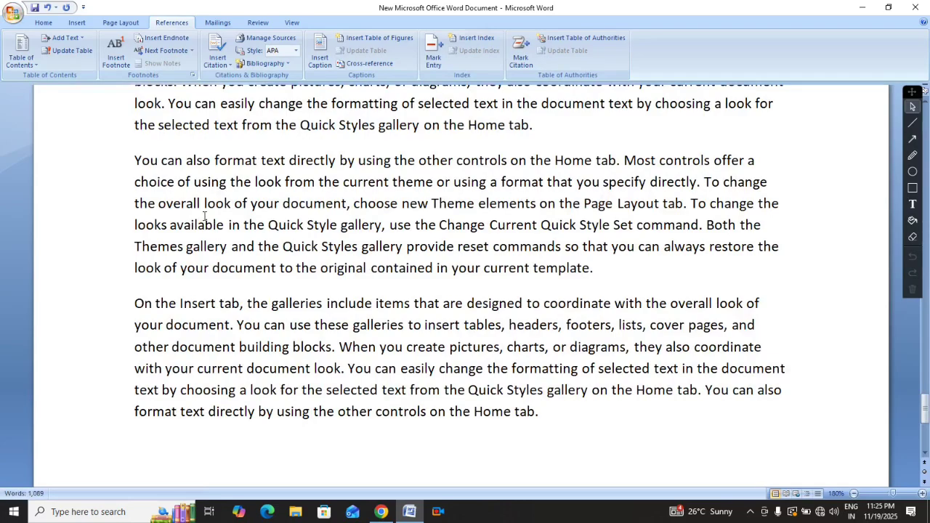
Step: Review the regenerated pages and check the individual sentences of the last paragraph
scroll(320, 282, "down", 7)
scroll(321, 282, "down", 4)
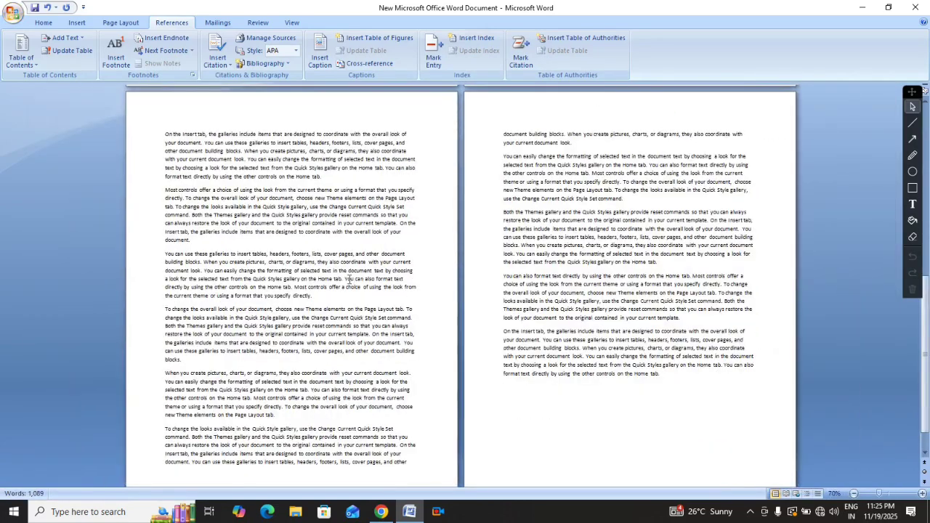
scroll(349, 279, "up", 4)
scroll(348, 278, "up", 3)
scroll(504, 302, "up", 2)
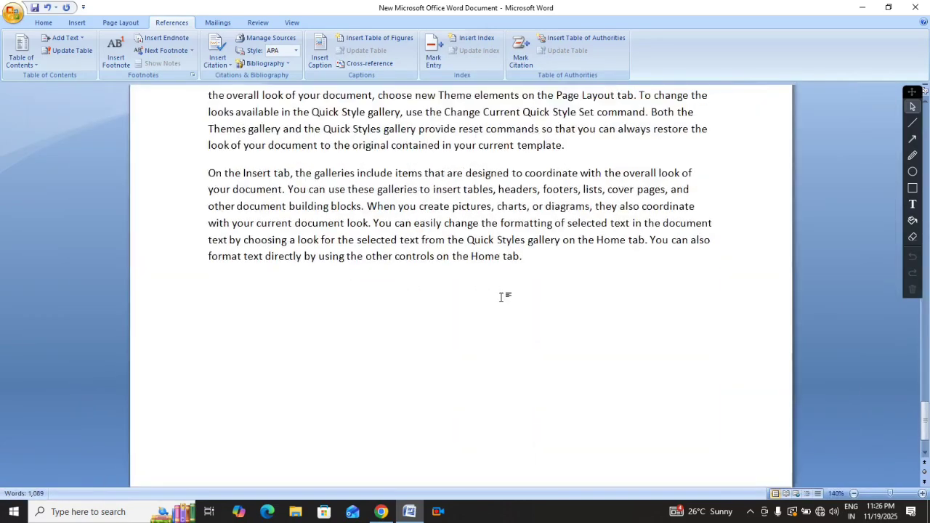
left_click_drag(210, 172, 501, 257)
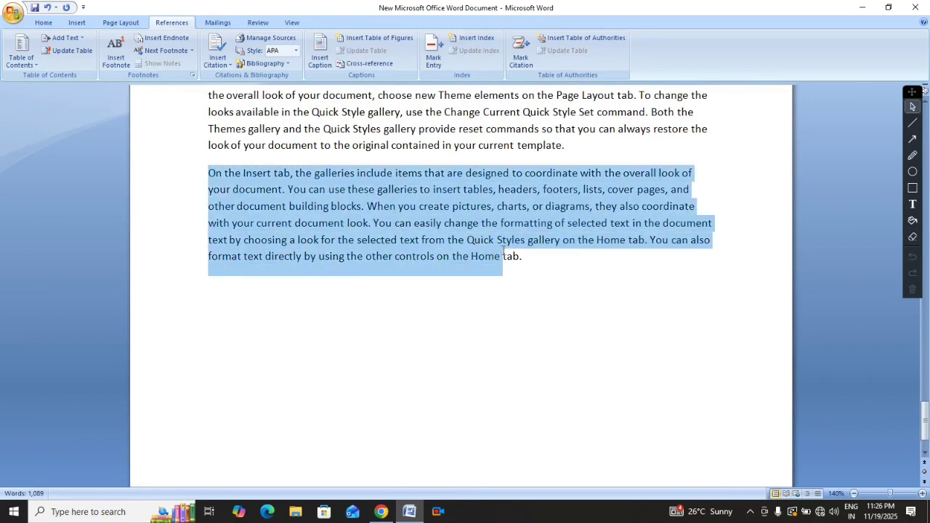
left_click(285, 190)
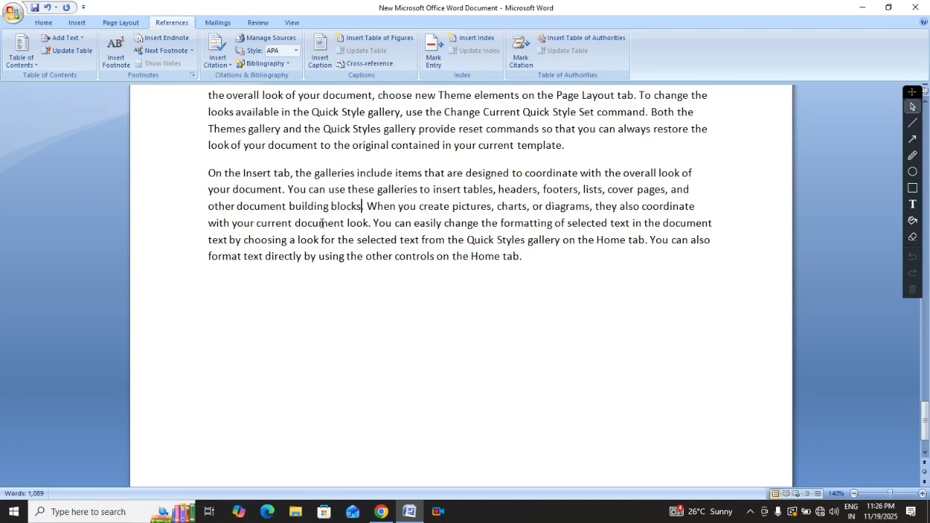
left_click(369, 224)
left_click_drag(651, 247, 656, 266)
left_click(598, 282)
Step: Add a new line above the first paragraph on the third page reading "Chapter no 1"
scroll(587, 281, "up", 15)
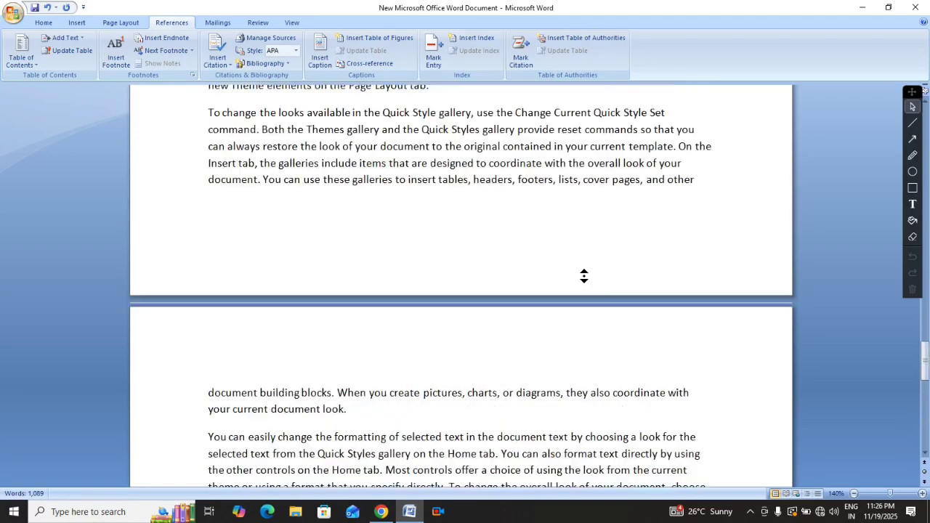
scroll(584, 275, "up", 15)
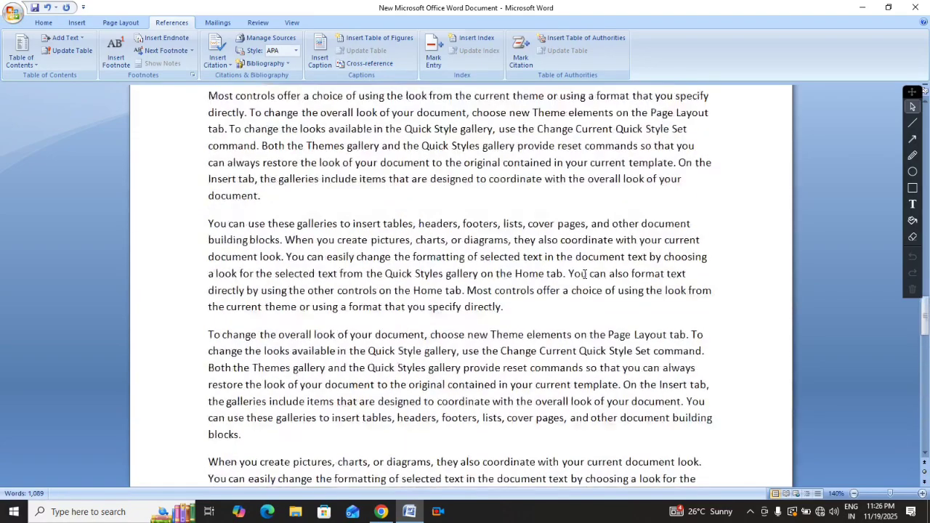
scroll(585, 273, "up", 15)
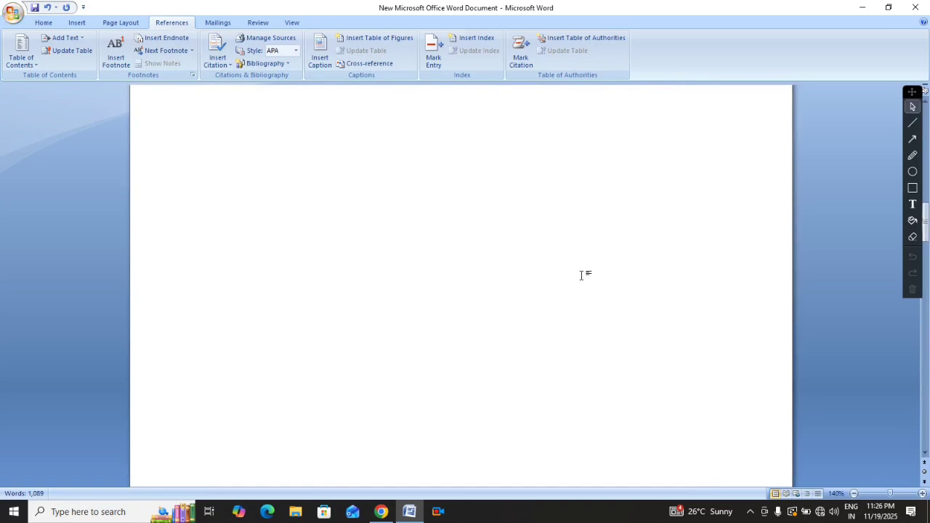
scroll(532, 297, "up", 5)
scroll(532, 297, "down", 10, "ctrl")
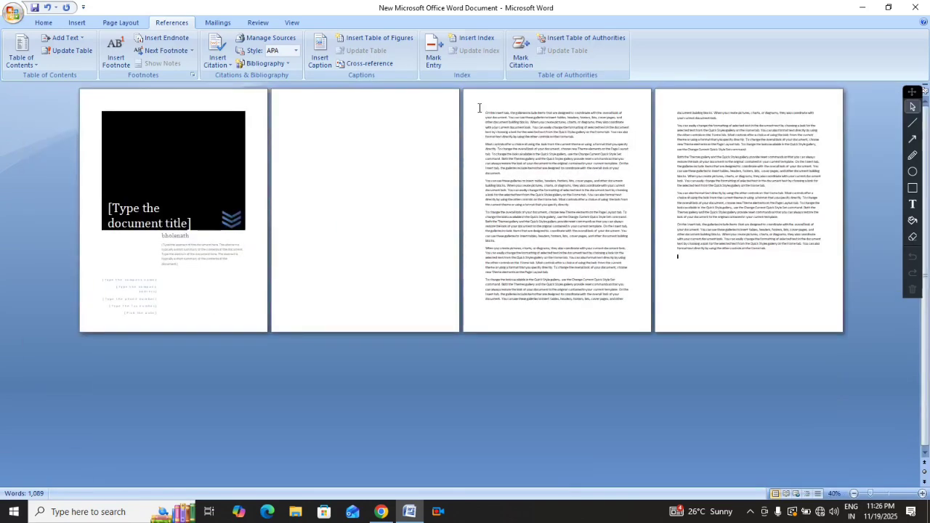
key("Return")
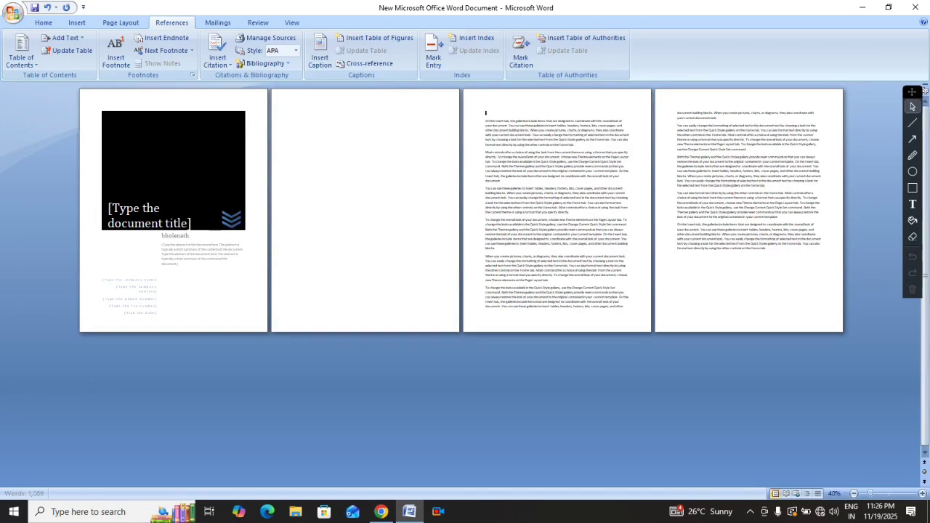
type("chapter")
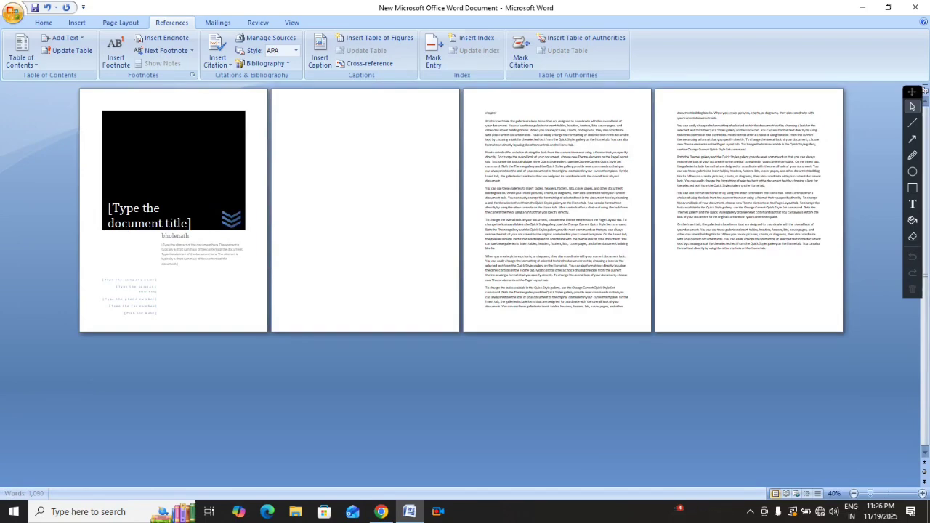
type(" no 1")
Step: Complete the chapter 1 heading line on the third page with the title "SOOR DAS JI"
scroll(602, 137, "up", 6, "ctrl")
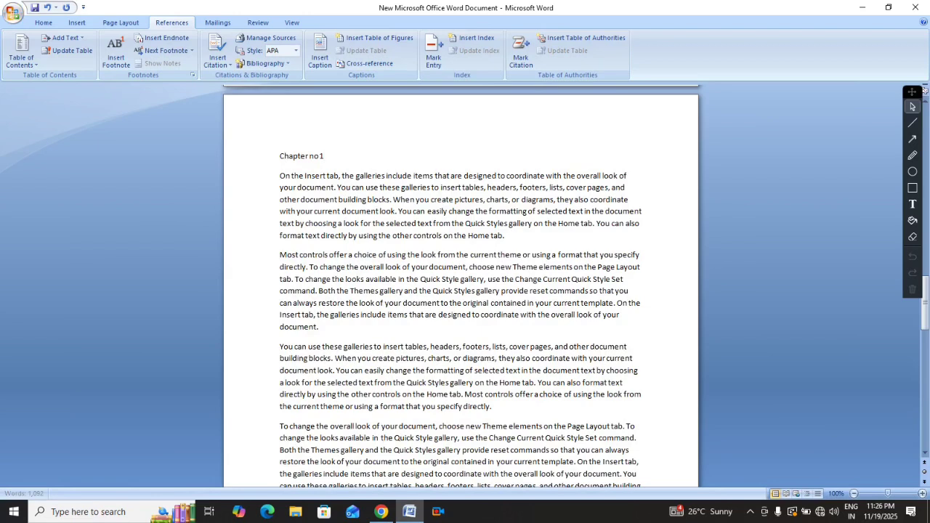
type("sor")
key("BackSpace")
key("BackSpace")
type("SOO")
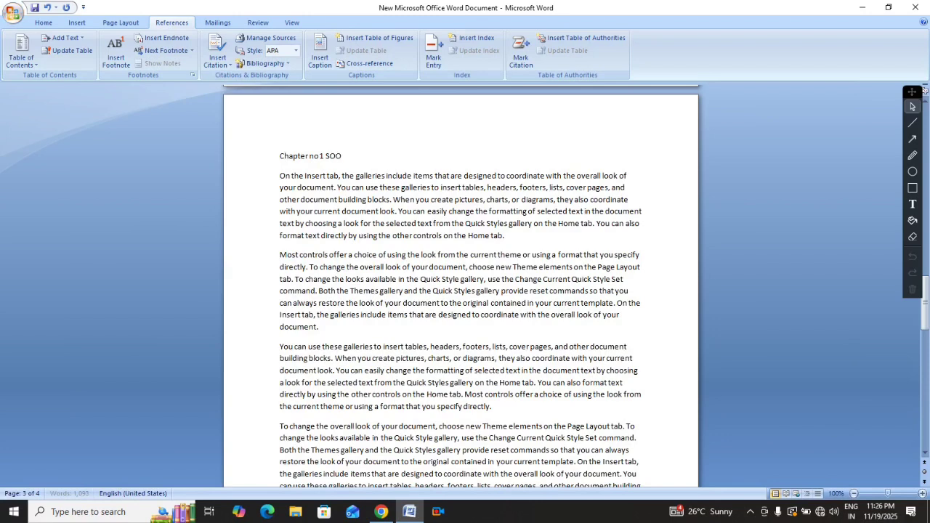
type("R DAS JI")
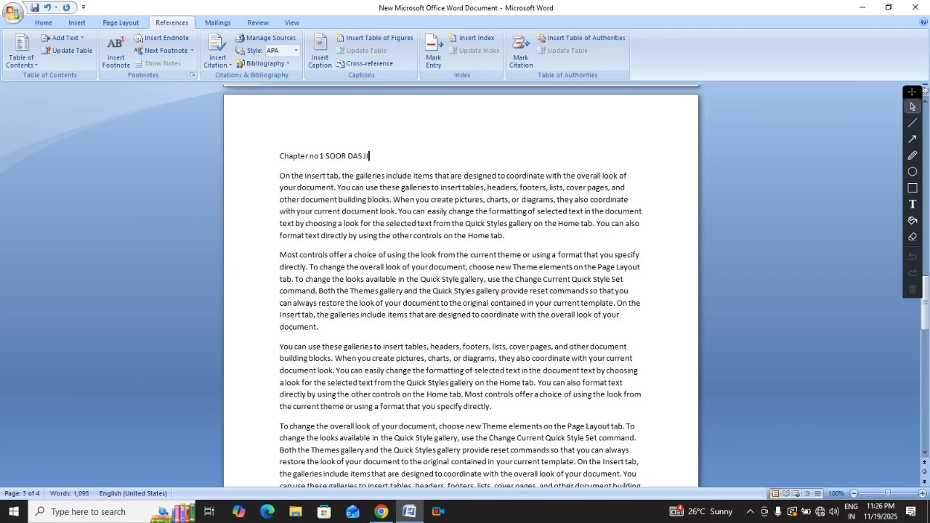
Step: Center the chapter 1 heading, enlarge its font by three points, and make it underlined and bold
key("ctrl+e")
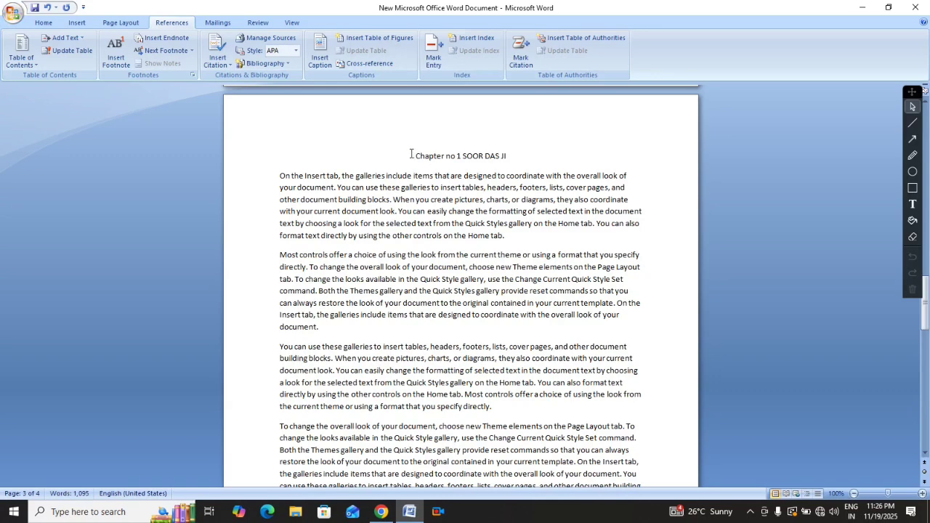
left_click_drag(411, 154, 514, 158)
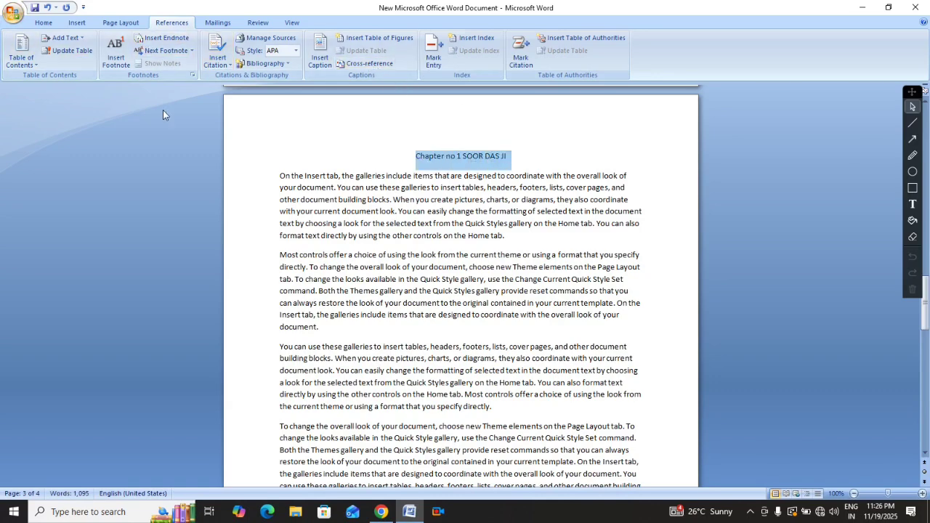
key("ctrl+bracketright")
key("ctrl+bracketright")
key("ctrl+bracketright")
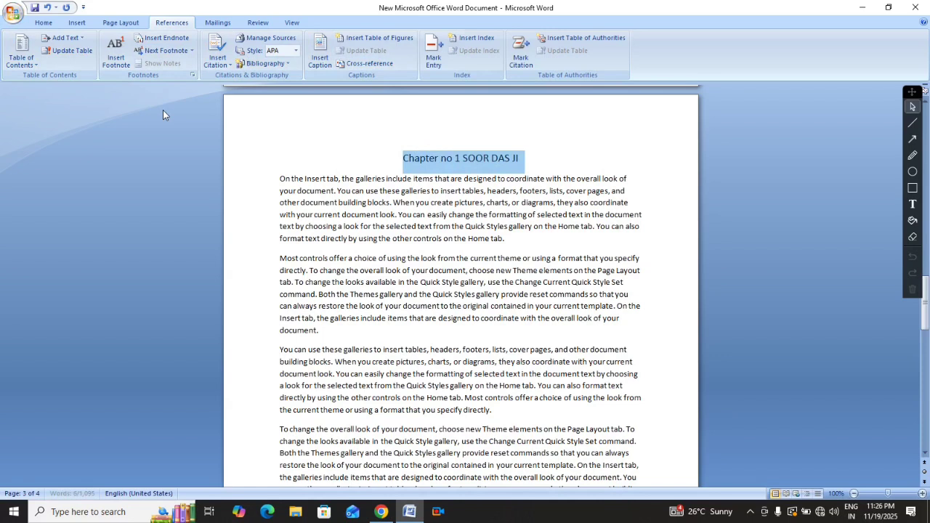
key("ctrl+u")
key("ctrl+b")
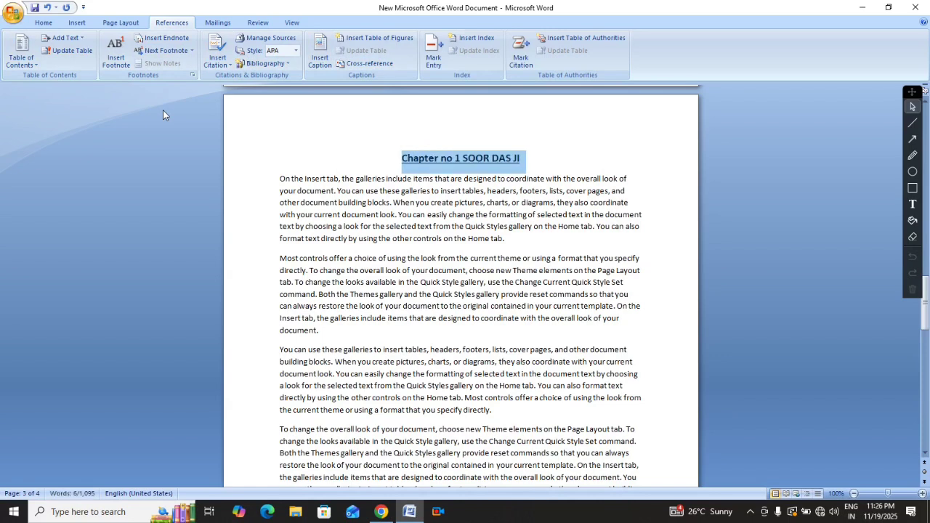
Step: Increase the left indent of the first paragraph under the chapter 1 heading by four levels
left_click(287, 193)
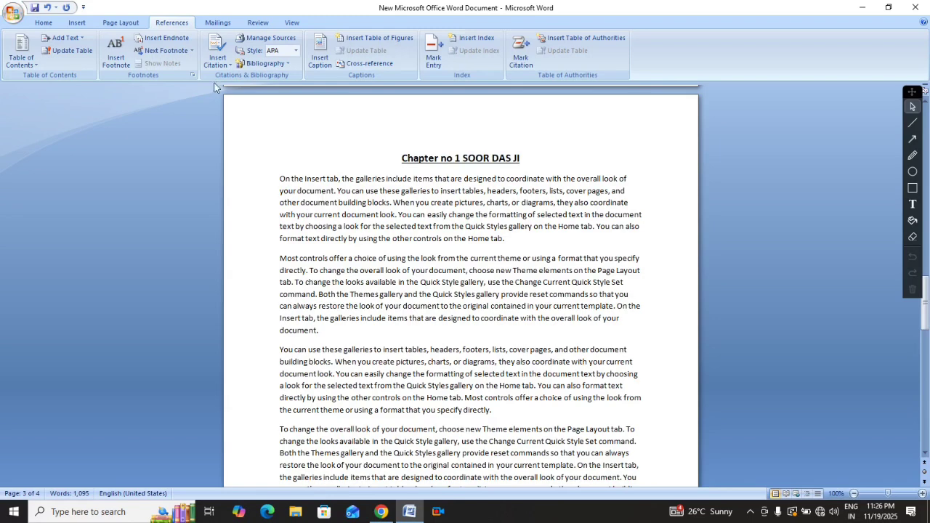
left_click(51, 24)
left_click(328, 43)
left_click(328, 43)
left_click(328, 43)
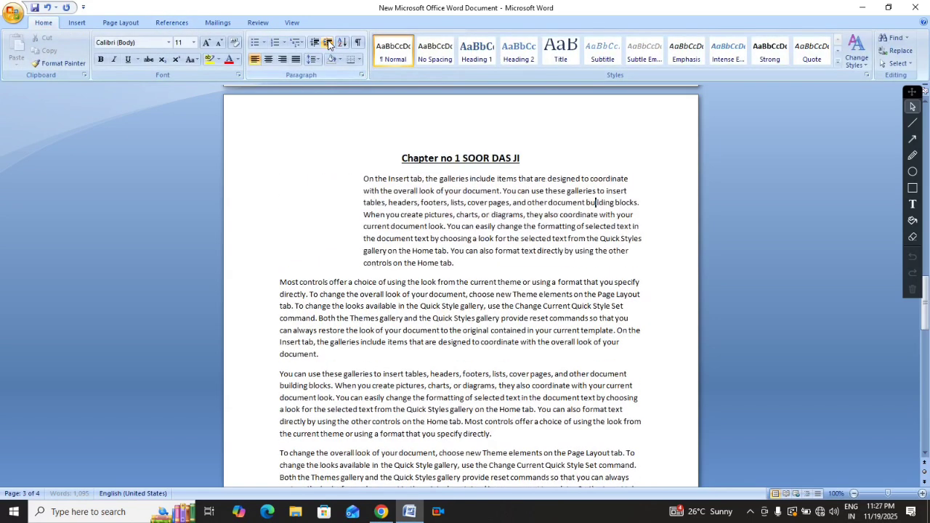
left_click(328, 43)
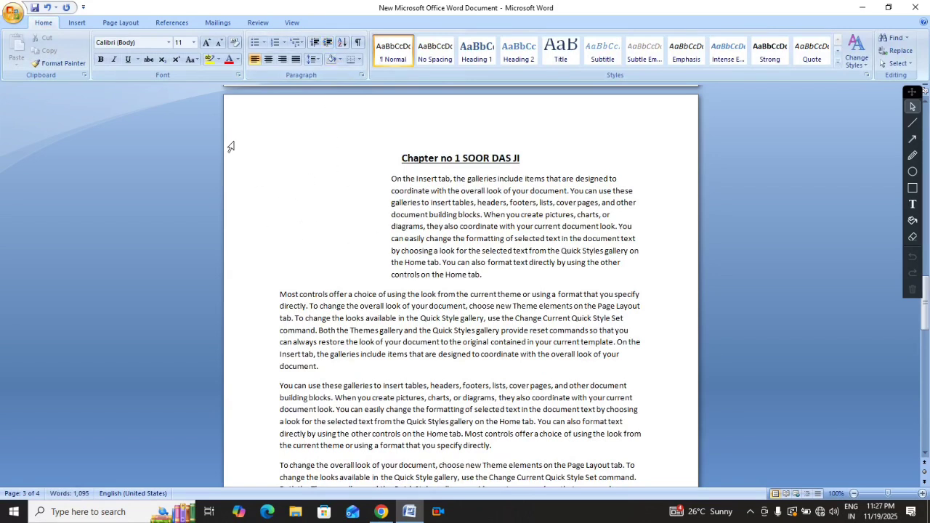
left_click(77, 23)
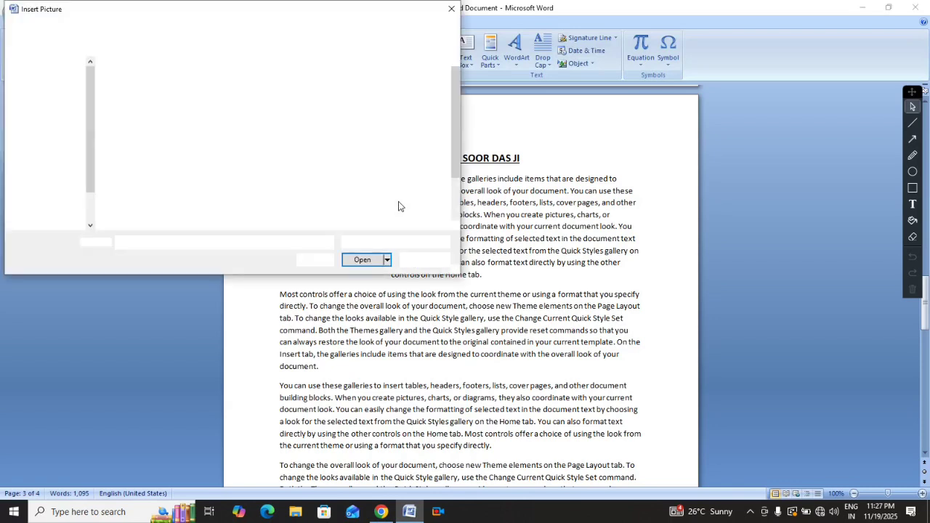
scroll(352, 174, "down", 1)
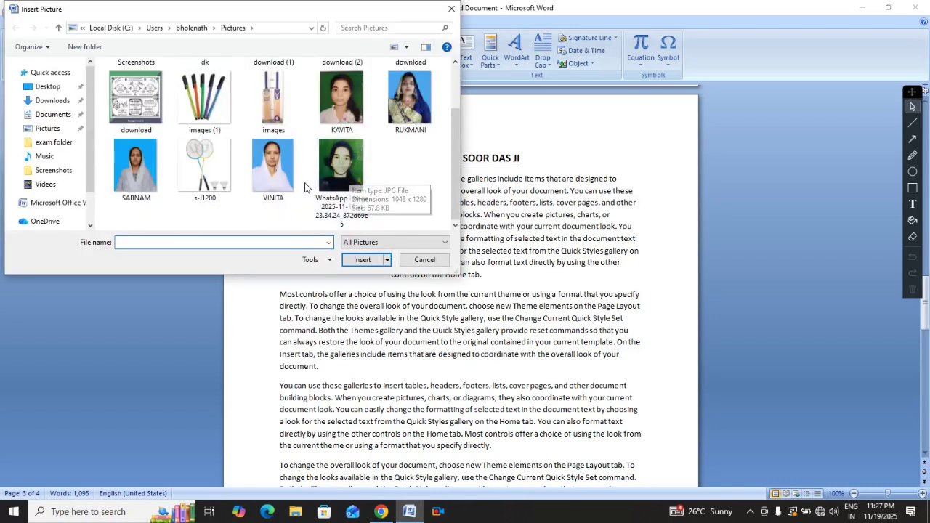
scroll(320, 178, "up", 1)
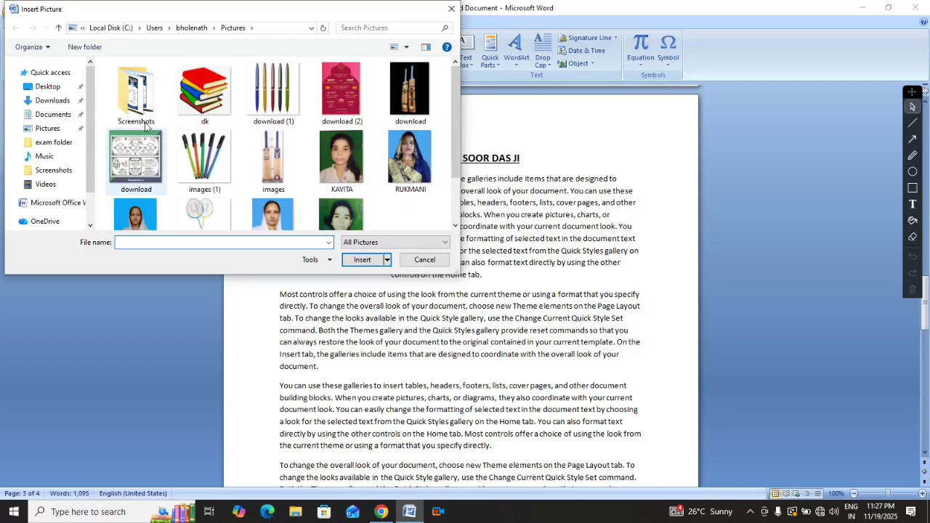
left_click(56, 131)
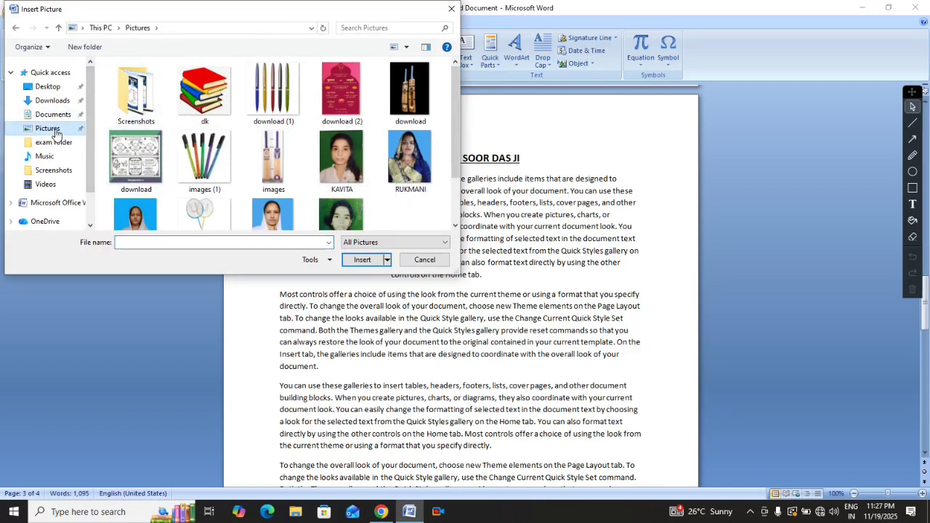
left_click(41, 115)
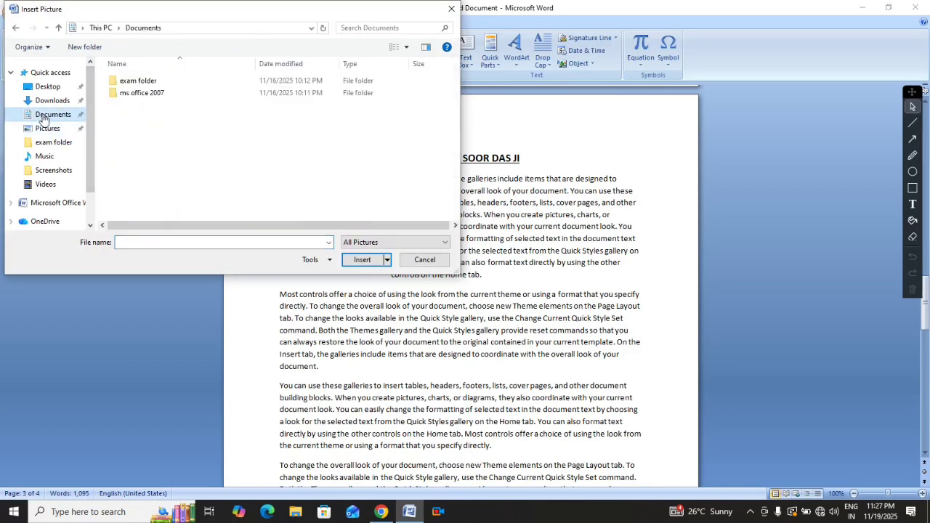
left_click(51, 129)
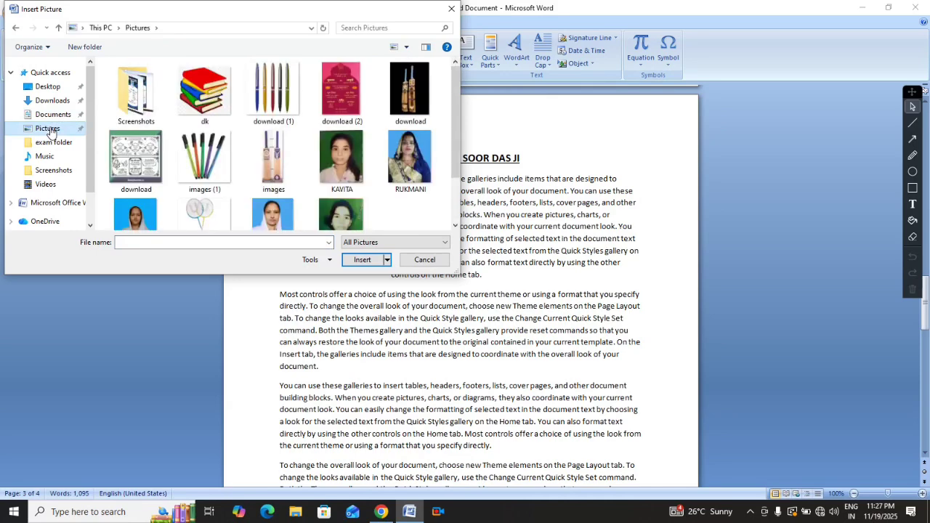
left_click(451, 9)
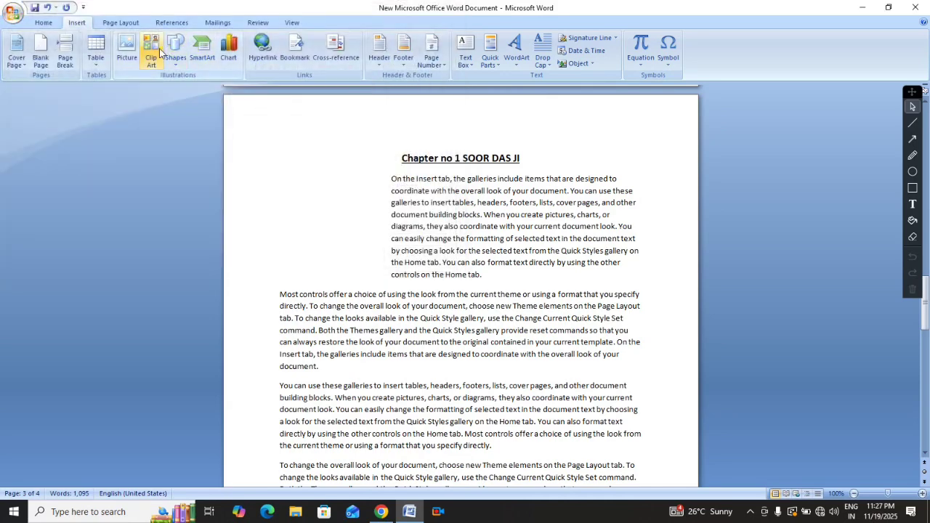
Step: Draw a rectangle about 1.76" high and 1.72" wide in the space beside the indented paragraph and apply the solid blue shape style
left_click(174, 66)
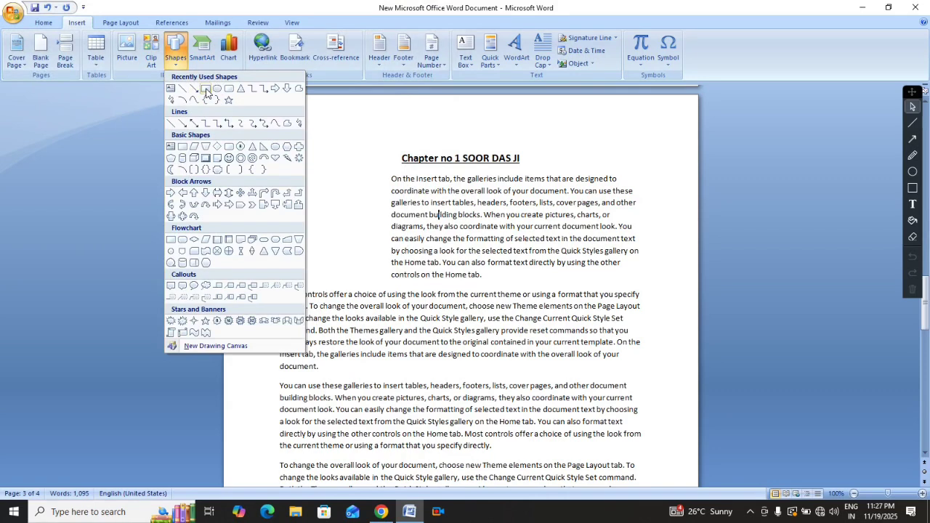
left_click(210, 95)
mouse_move(274, 141)
left_mouse_down()
mouse_move(301, 200)
mouse_move(357, 238)
mouse_move(353, 220)
mouse_move(369, 238)
left_mouse_up()
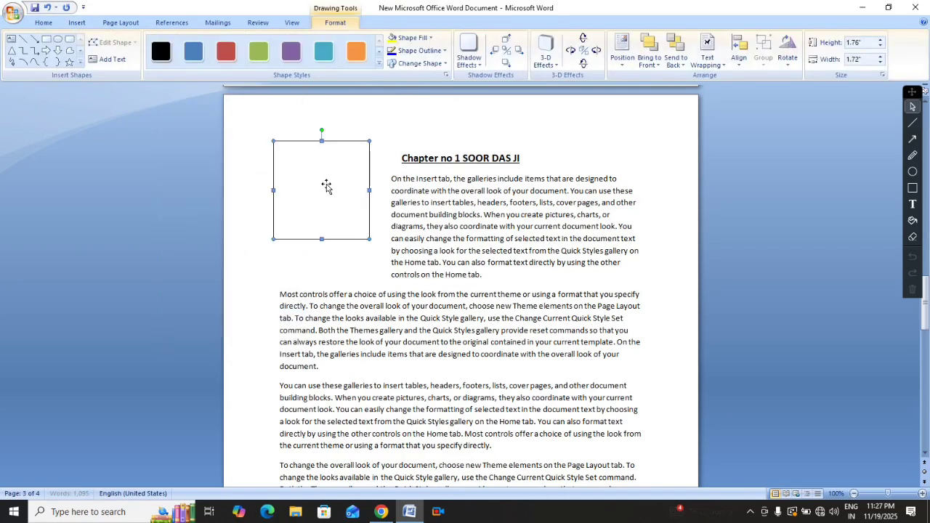
left_click_drag(320, 198, 311, 218)
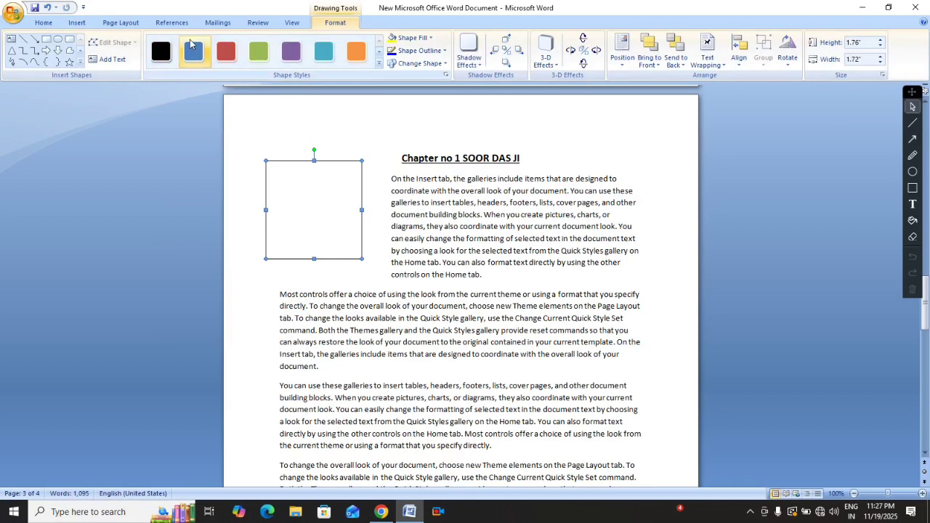
left_click(194, 51)
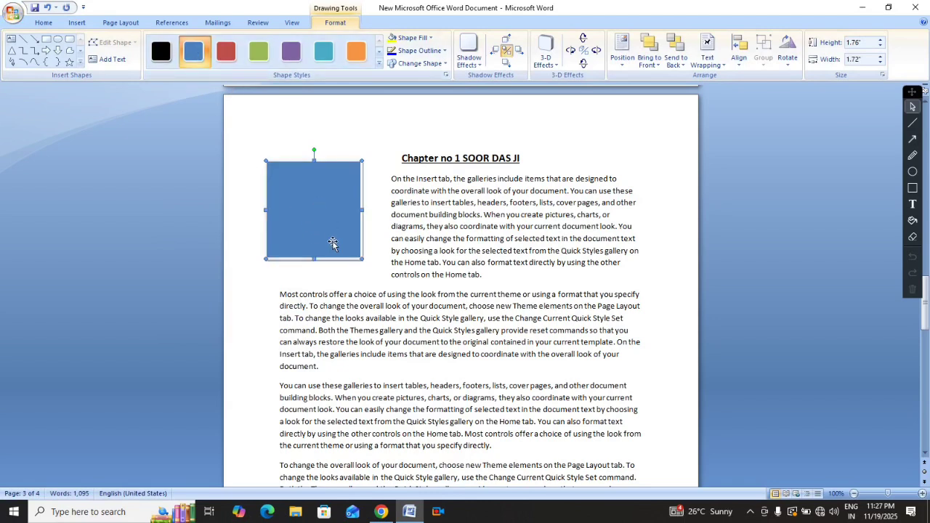
Step: Copy the four full-width paragraphs below the indented paragraph in chapter 1
scroll(490, 228, "down", 6)
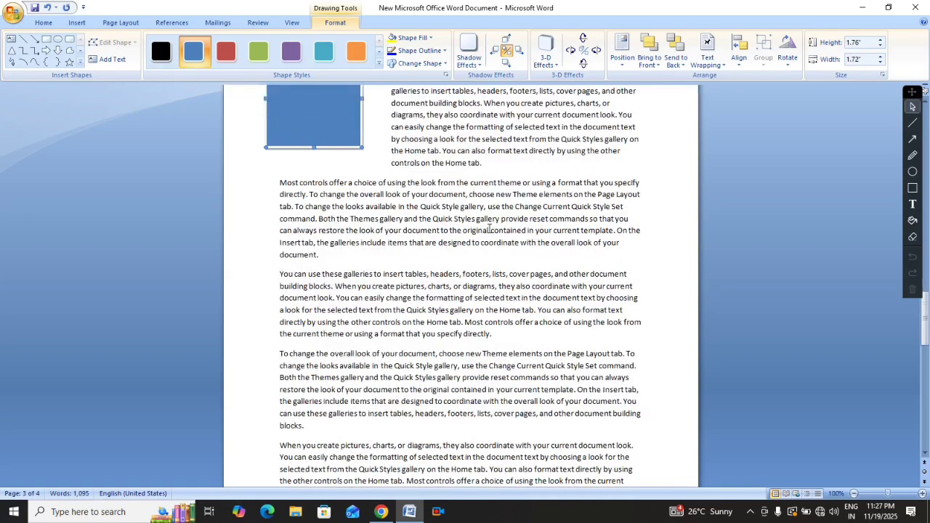
scroll(492, 228, "up", 2)
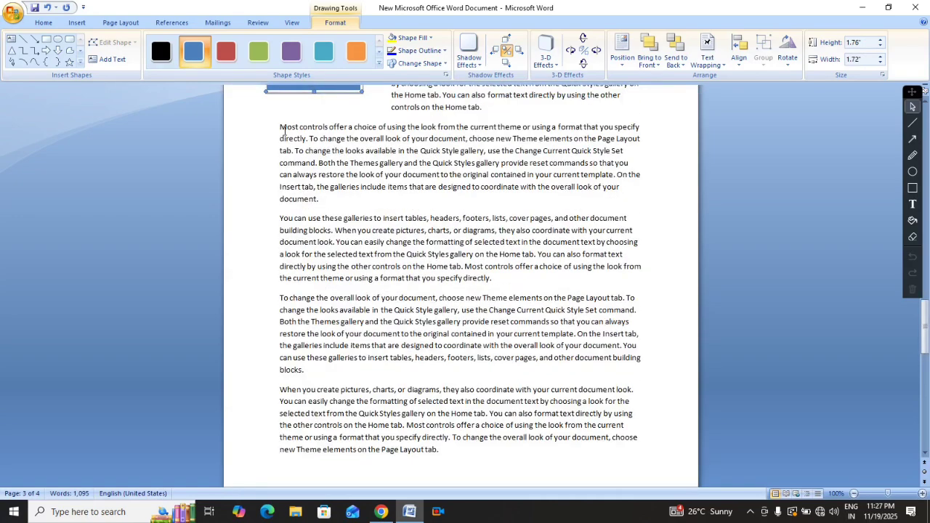
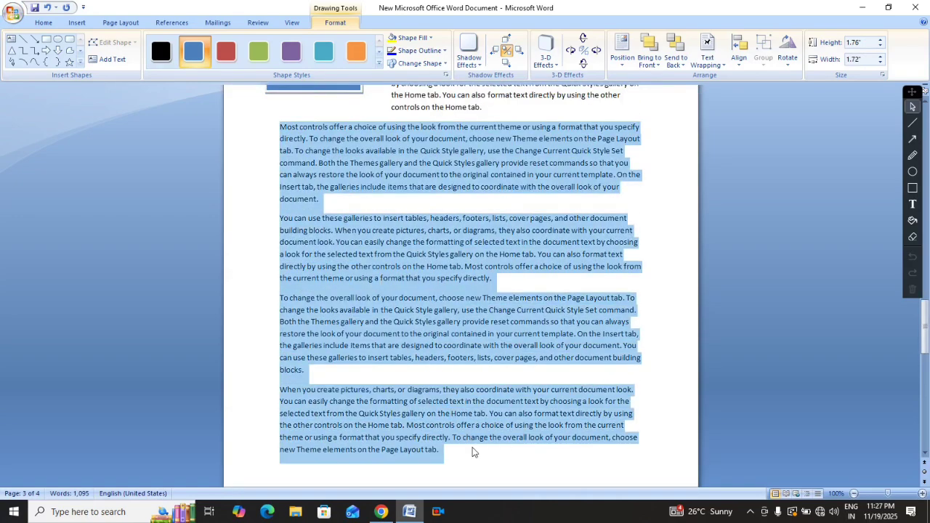
scroll(465, 440, "down", 7)
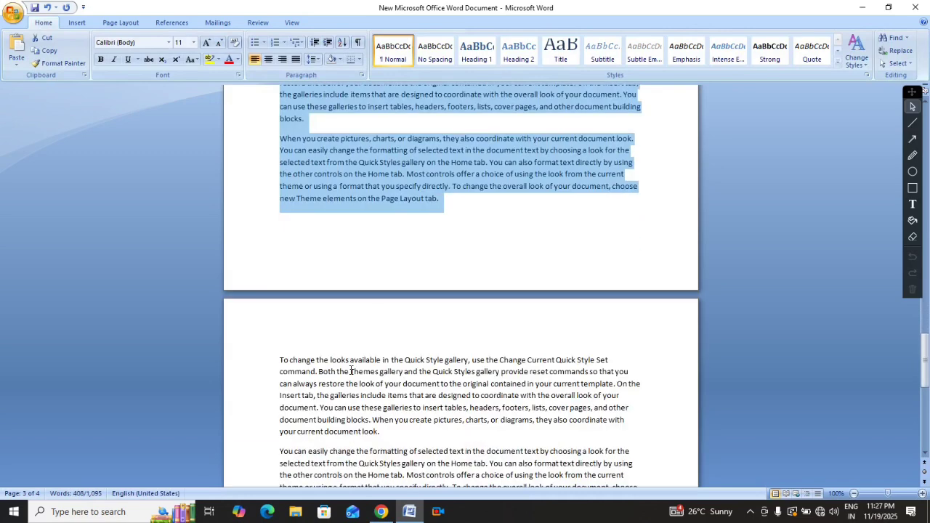
Step: Insert the heading line "CHAPTER NO 2 KAVEER DAS JI" above the first paragraph on the fourth page
scroll(351, 371, "down", 3)
scroll(307, 301, "up", 1)
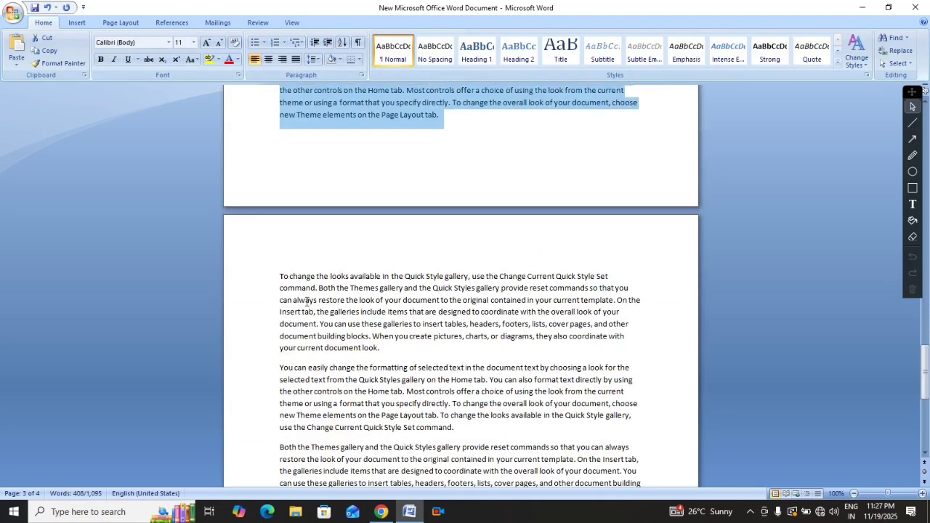
left_click(278, 277)
key("Return")
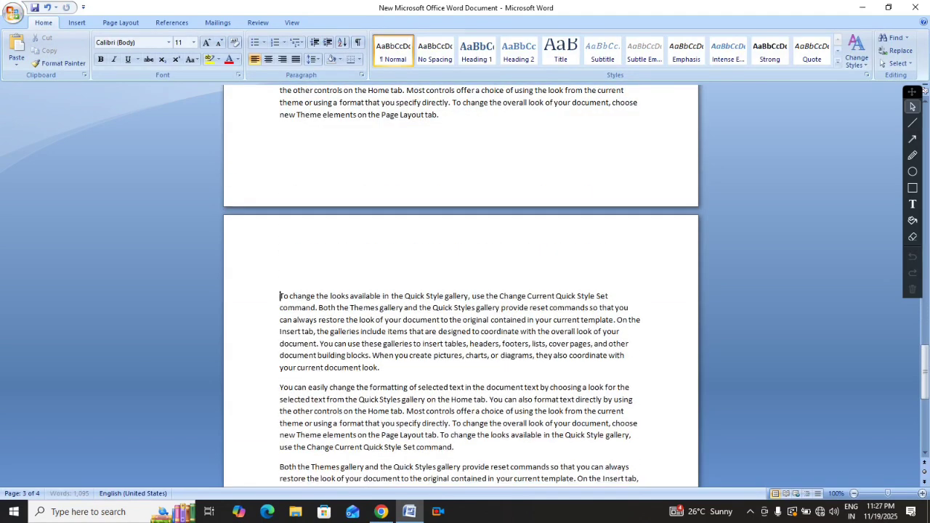
type("cHAPTER")
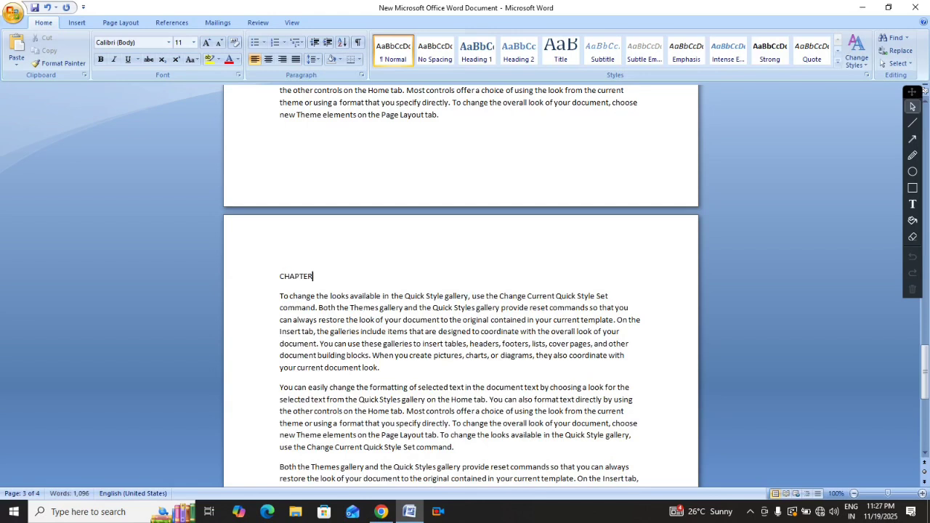
type(" NO 2 KAVEER DAS JO")
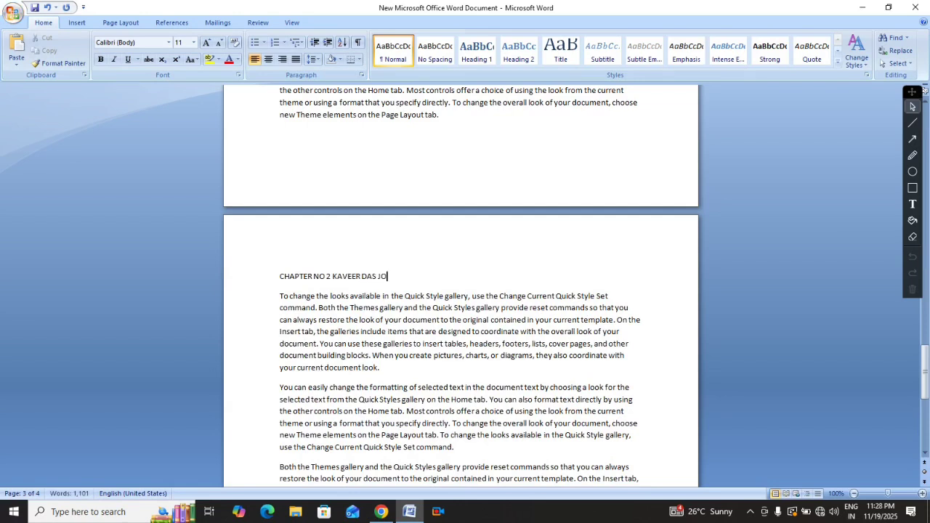
key("BackSpace")
type("I")
Step: Center the chapter 2 heading, enlarge its font to 13 points, and make it bold and underlined
key("ctrl+e")
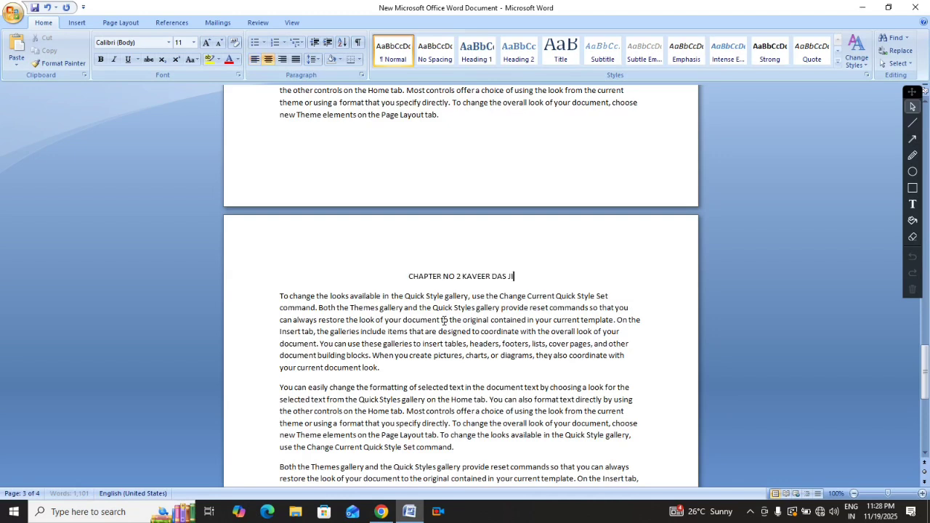
key("shift+Left")
key("shift+Left")
key("shift+Left")
key("shift+Left")
key("shift+Left")
key("shift+Left")
key("shift+Left")
key("shift+Left")
key("shift+Left")
key("shift+Left")
key("shift+Left")
key("shift+Left")
key("shift+Left")
key("shift+Left")
key("shift+Left")
key("shift+Left")
key("shift+Left")
key("shift+Left")
key("shift+Left")
key("shift+Left")
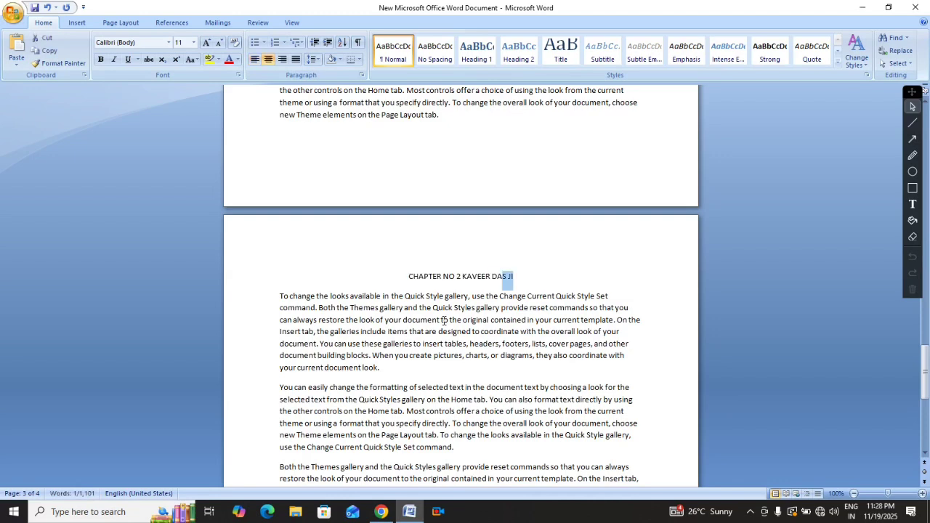
key("shift+Right")
key("shift+Right")
key("shift+Right")
key("shift+Right")
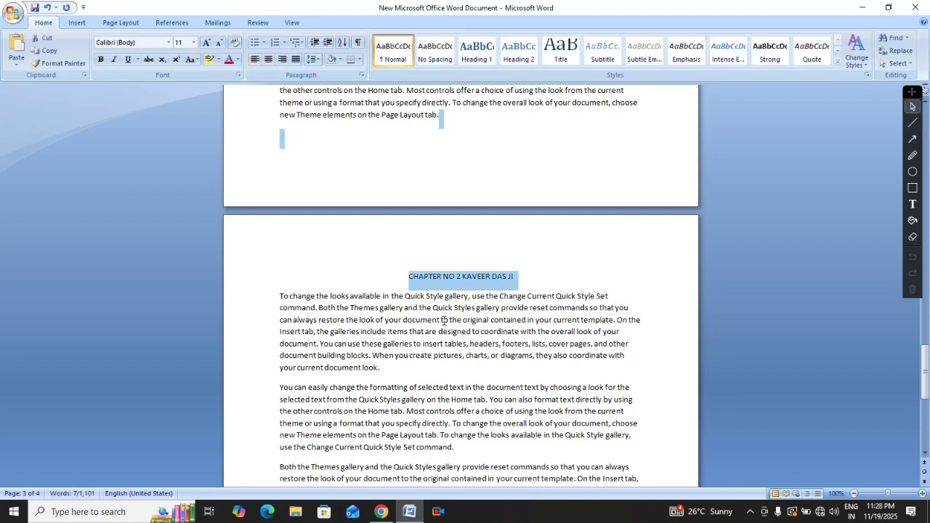
key("ctrl+bracketright")
key("ctrl+bracketright")
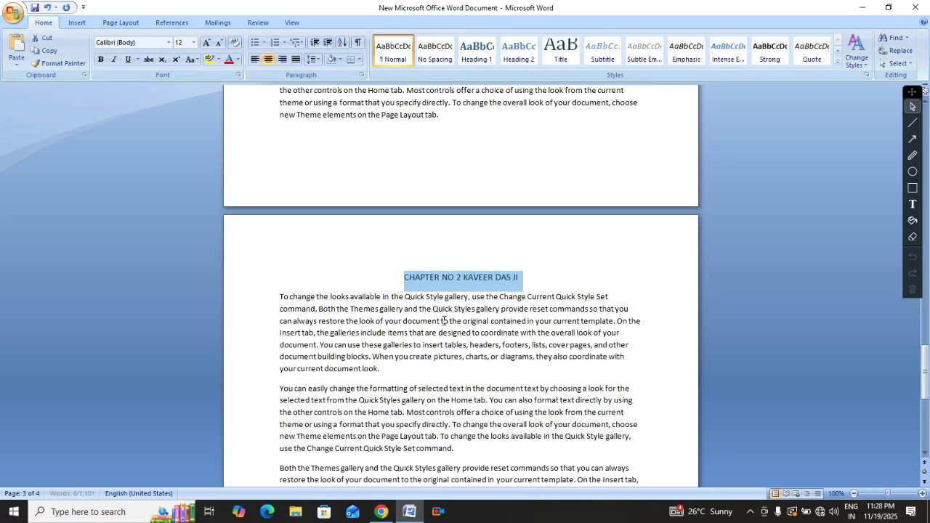
key("ctrl+b")
key("ctrl+u")
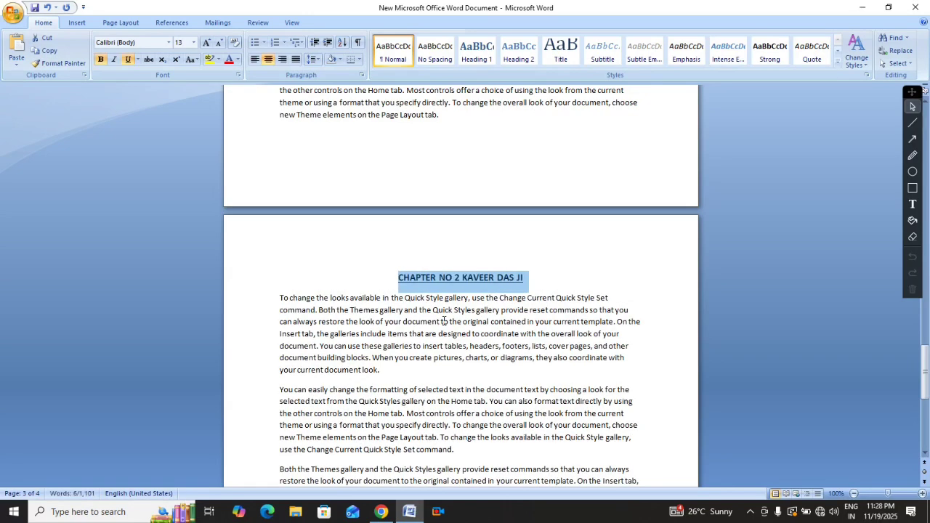
Step: Increase the left indent of the first paragraph under the chapter 2 heading by four levels
left_click(404, 310)
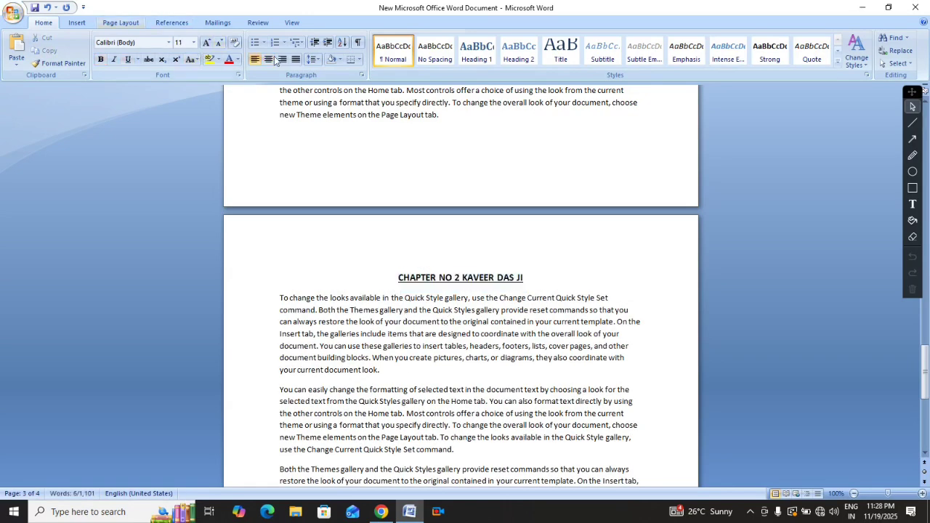
left_click(328, 42)
left_click(328, 42)
left_click(328, 42)
left_click(328, 42)
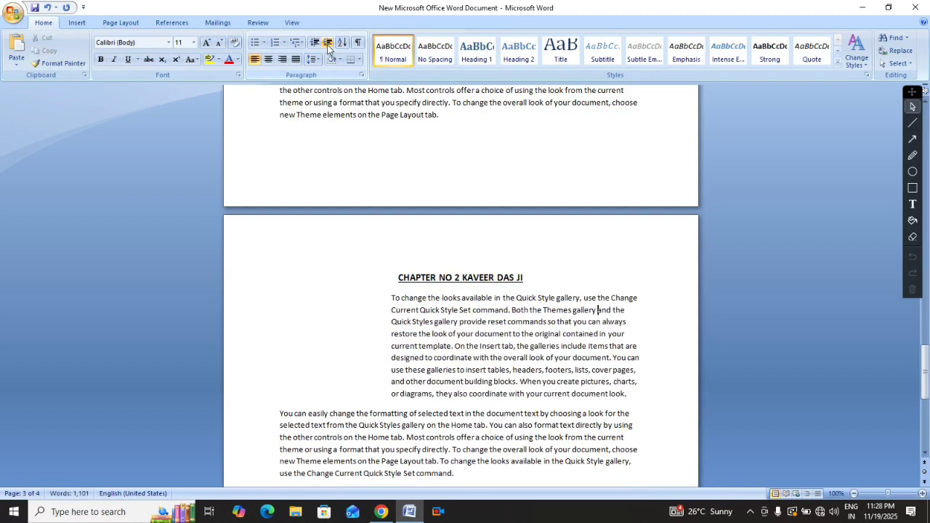
Step: Draw a rectangle about 1.62" high and 1.84" wide beside the indented chapter 2 paragraph and apply the solid purple shape style
left_click(76, 21)
left_click(175, 55)
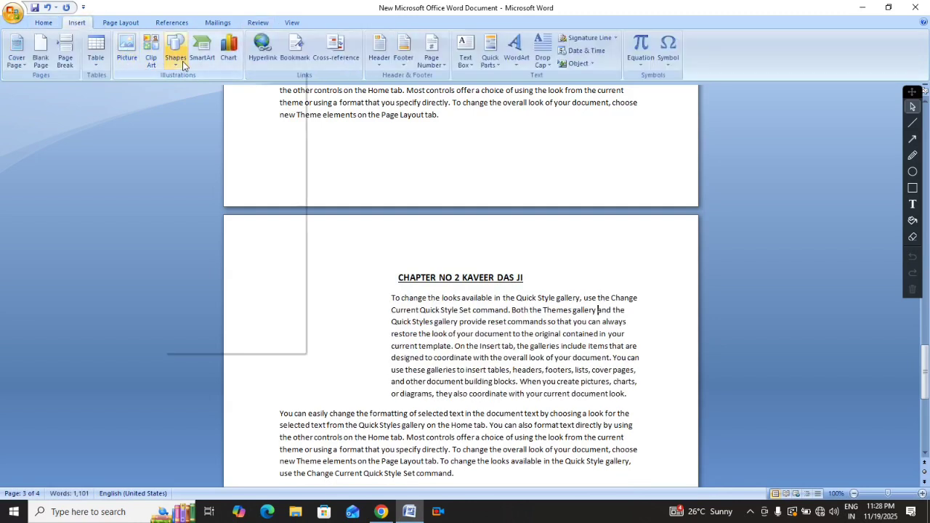
left_click(206, 89)
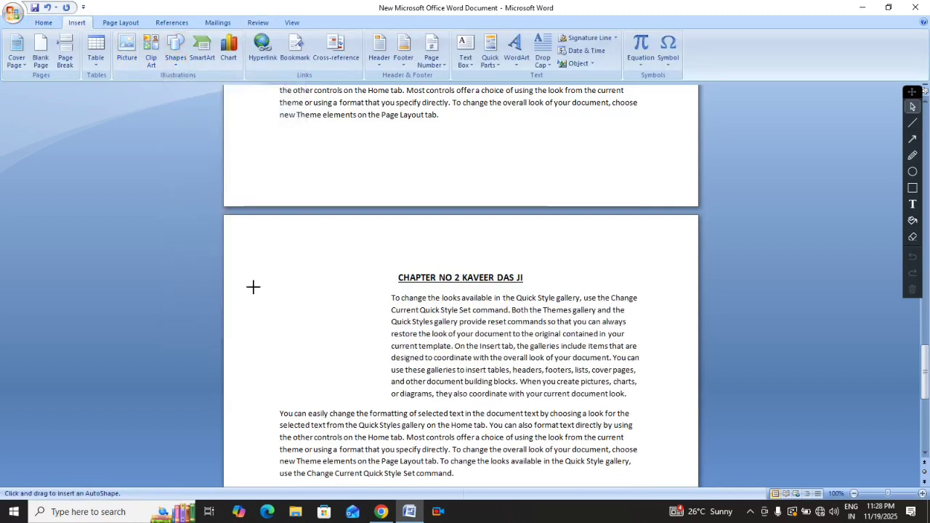
mouse_move(253, 287)
left_mouse_down()
mouse_move(343, 378)
mouse_move(357, 376)
left_mouse_up()
left_click(290, 51)
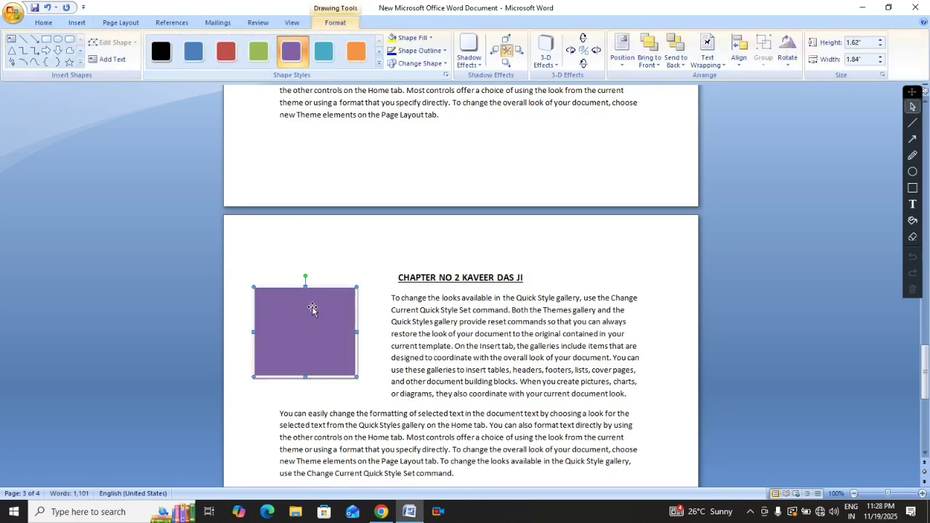
Step: Paste the copied paragraphs five times after the last paragraph of the document
left_click_drag(929, 342, 928, 396)
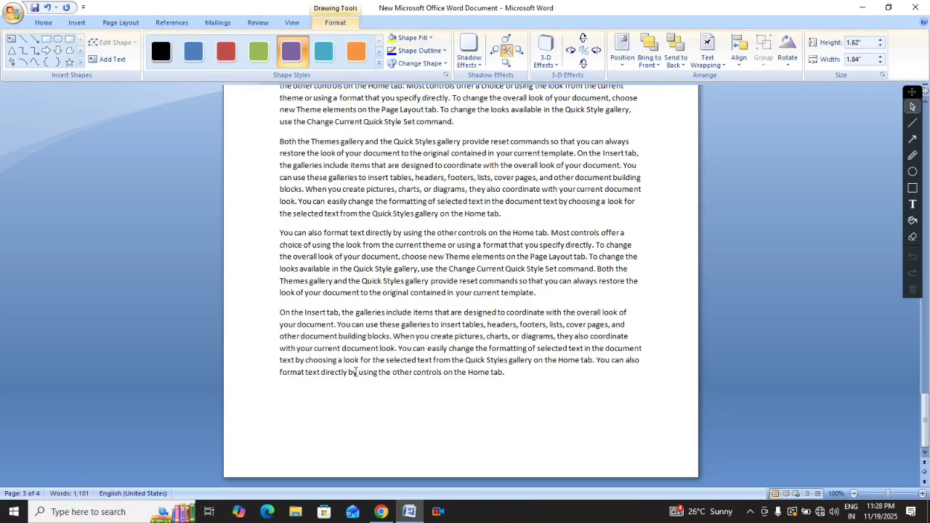
left_click(363, 406)
key("ctrl+v")
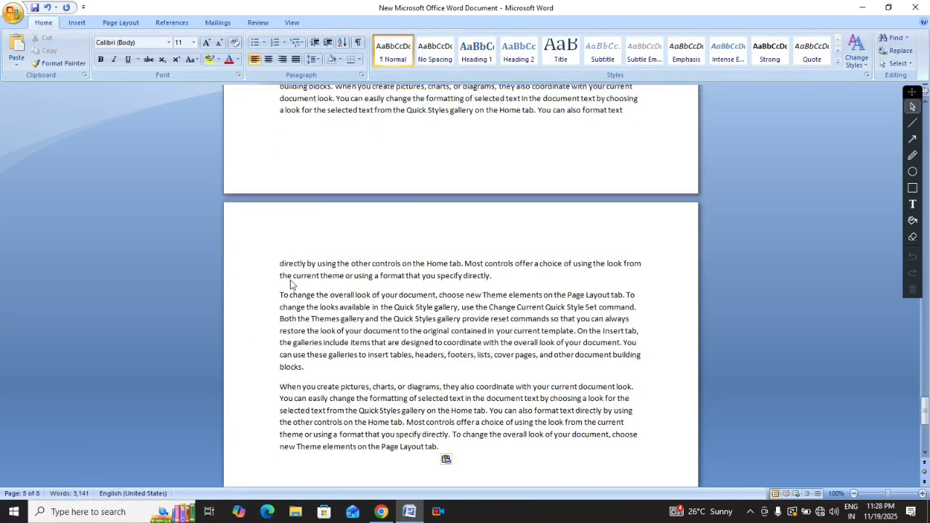
Step: Insert the heading line "CHAPTER NO 3 RAHEEM DAS JI" at the beginning of the text on the eighth page
left_click(282, 265)
key("Up")
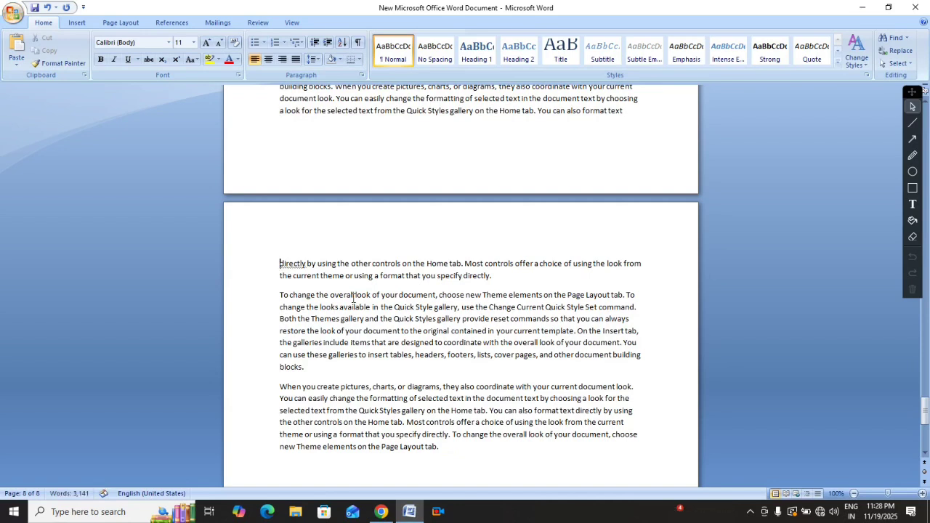
key("Return")
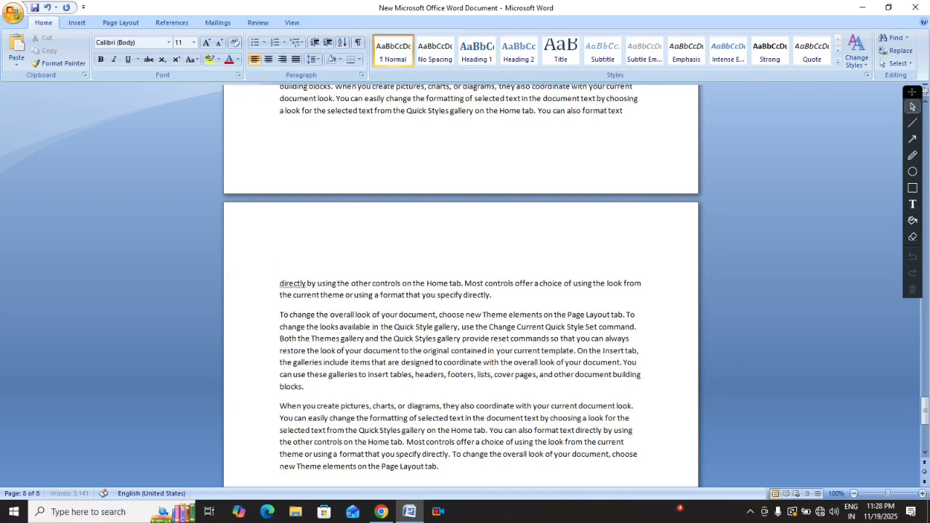
type("CHAP")
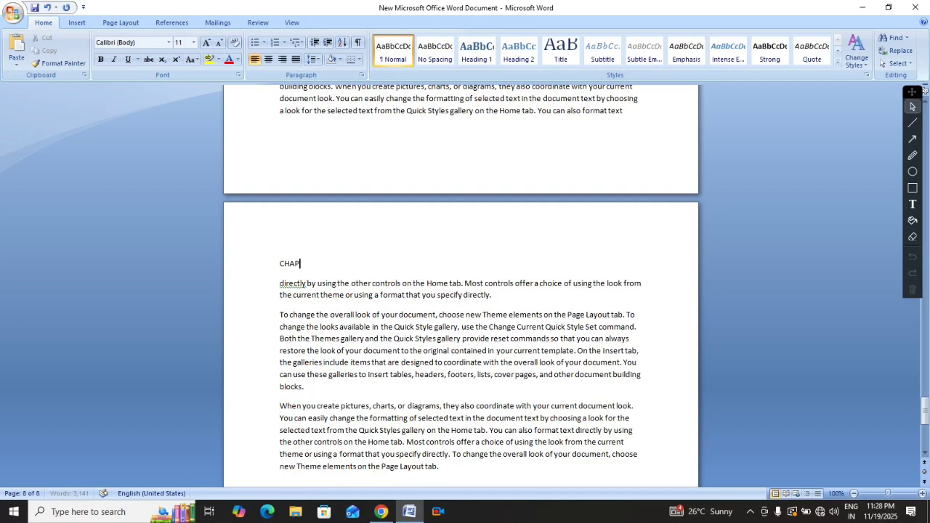
type("TER NO 3 RAHEE DA")
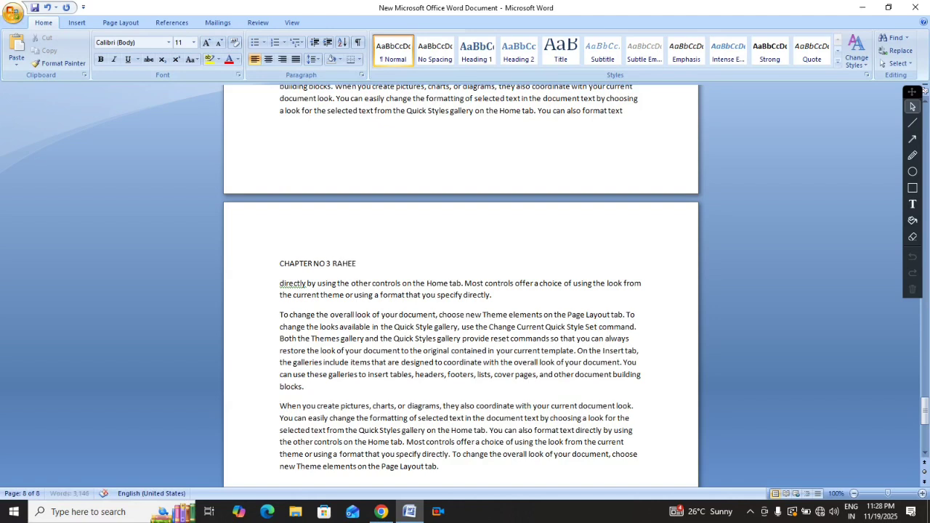
type("M DAS JI")
Step: Center the chapter 3 heading, enlarge its font to 14 points, and make it bold and underlined
key("ctrl+e")
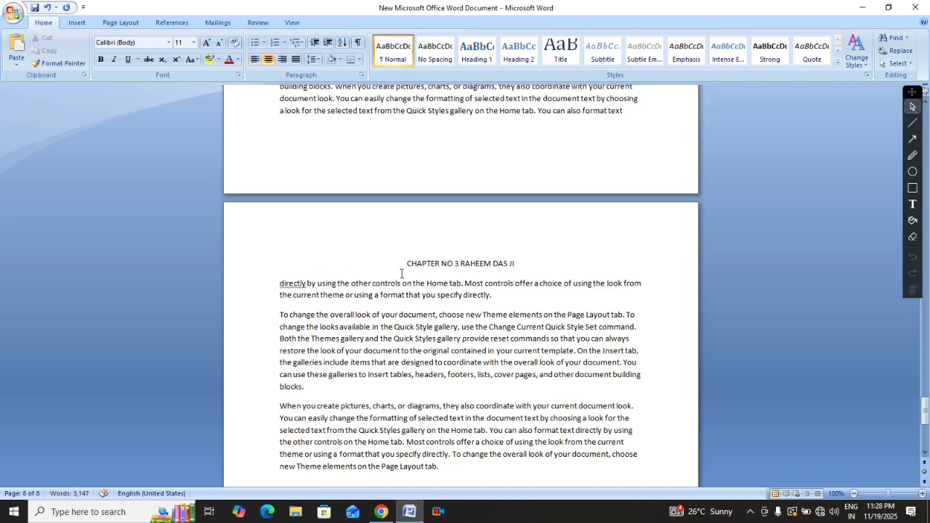
left_click_drag(405, 263, 520, 264)
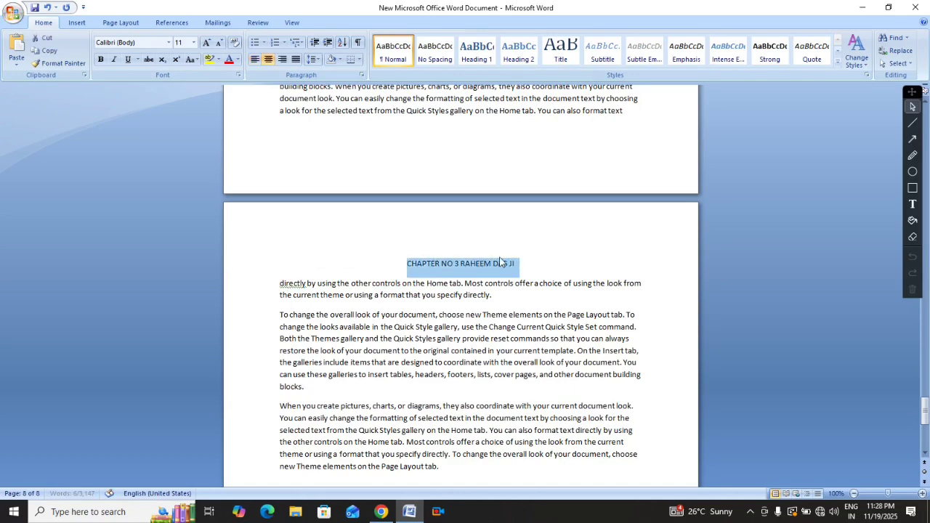
key("ctrl+b")
key("ctrl+shift+period")
key("ctrl+shift+period")
key("ctrl+u")
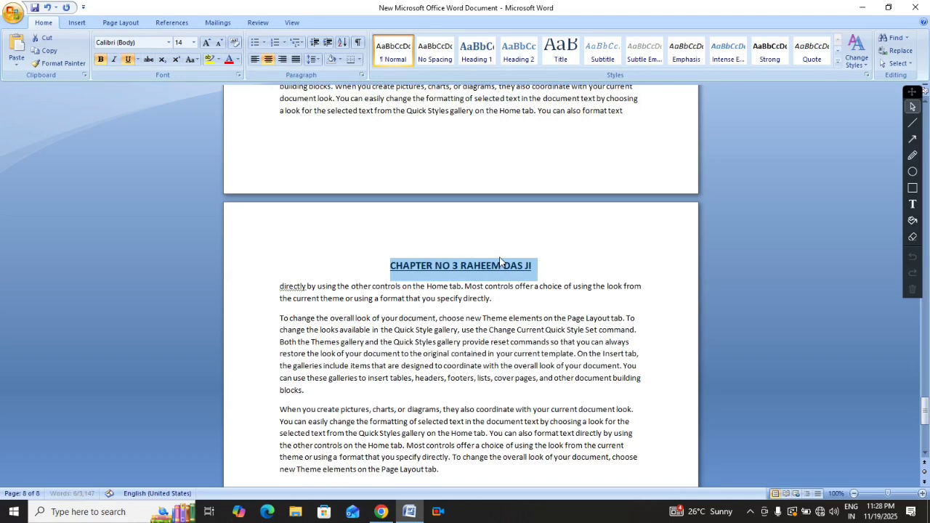
Step: Increase the left indent of the paragraph starting "To change the overall look" under the chapter 3 heading by four levels
left_click_drag(366, 321, 359, 336)
left_click(330, 342)
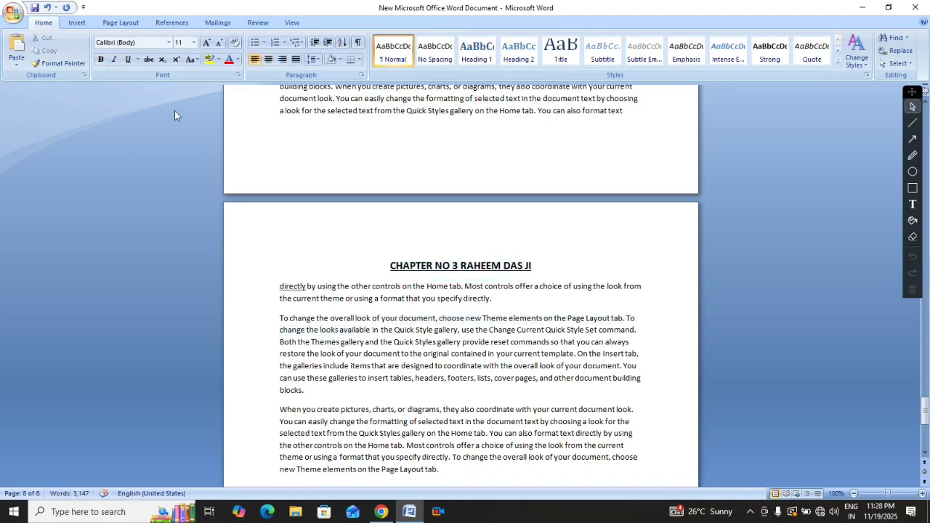
double_click(328, 42)
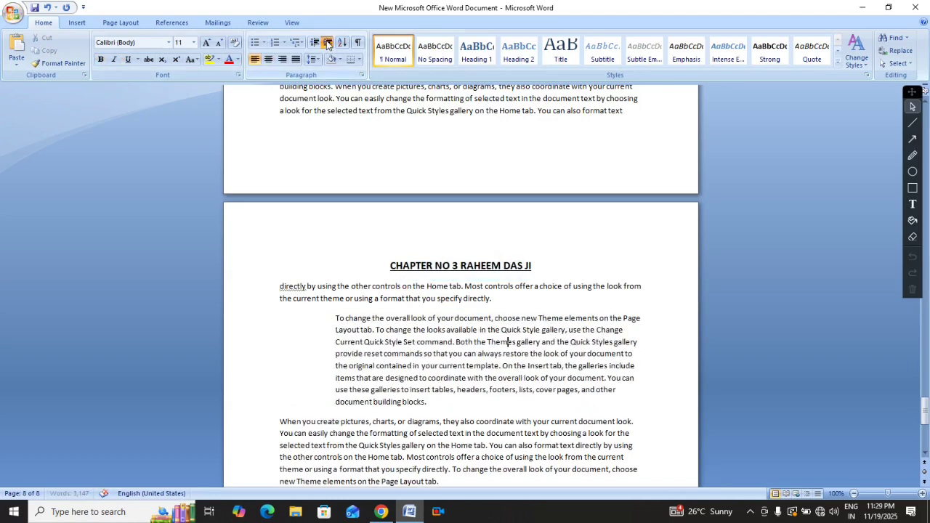
double_click(327, 43)
Step: Draw a solid teal rectangle about 1.35" high and 1.46" wide beside the indented chapter 3 paragraph and nudge it slightly upward
left_click(77, 22)
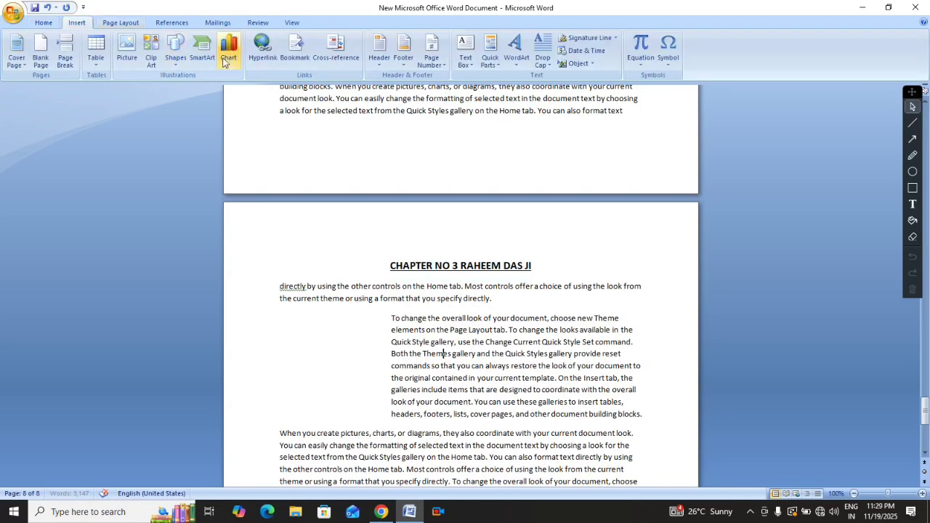
left_click(176, 51)
left_click(205, 88)
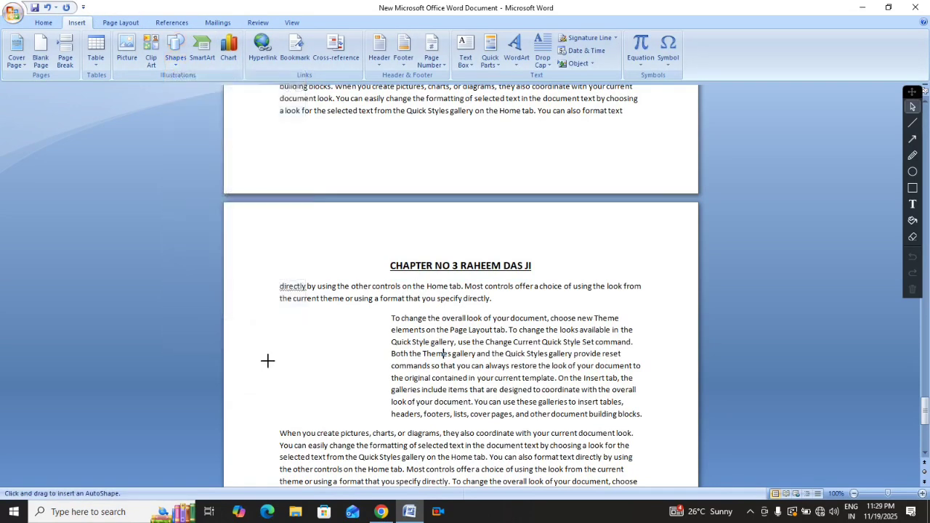
left_click_drag(273, 331, 352, 405)
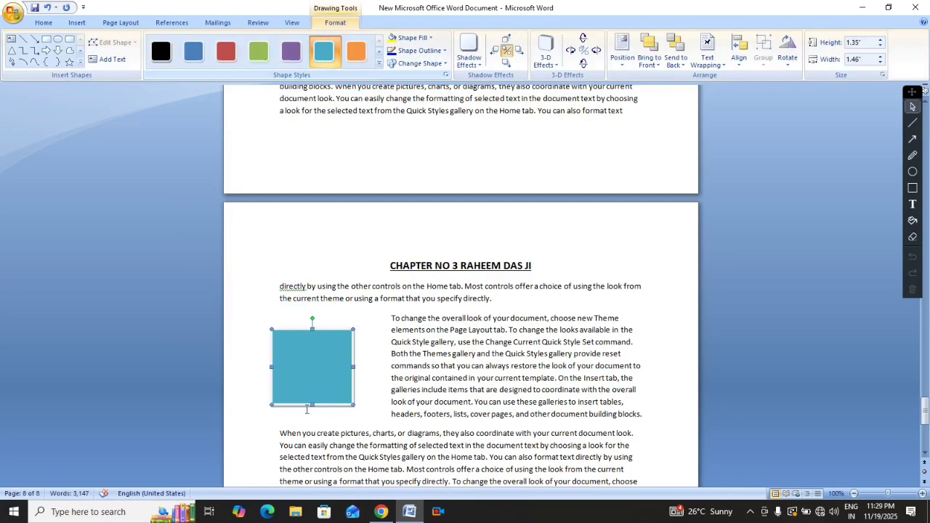
left_click_drag(320, 372, 320, 365)
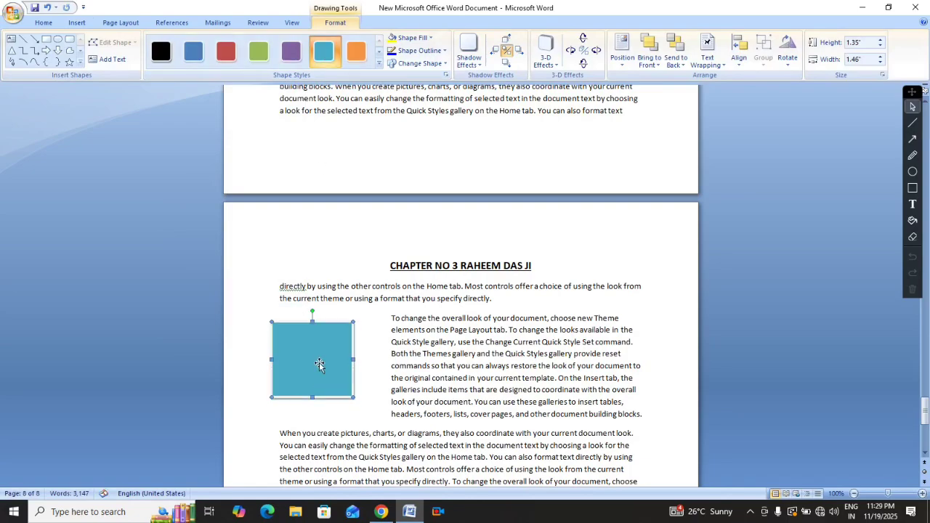
Step: Start a caption for the blue square beside the chapter 1 text and create a new caption label named "IMAGE"
scroll(382, 363, "up", 20)
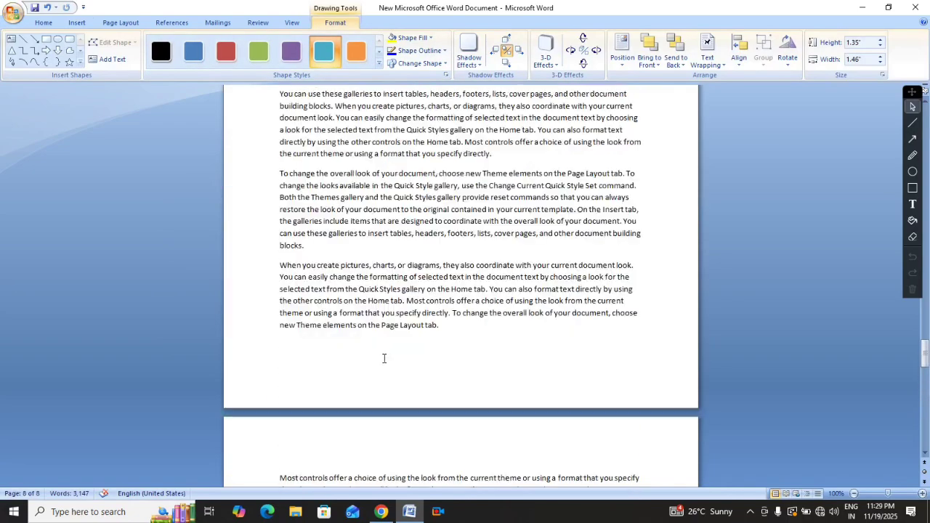
scroll(383, 359, "up", 20)
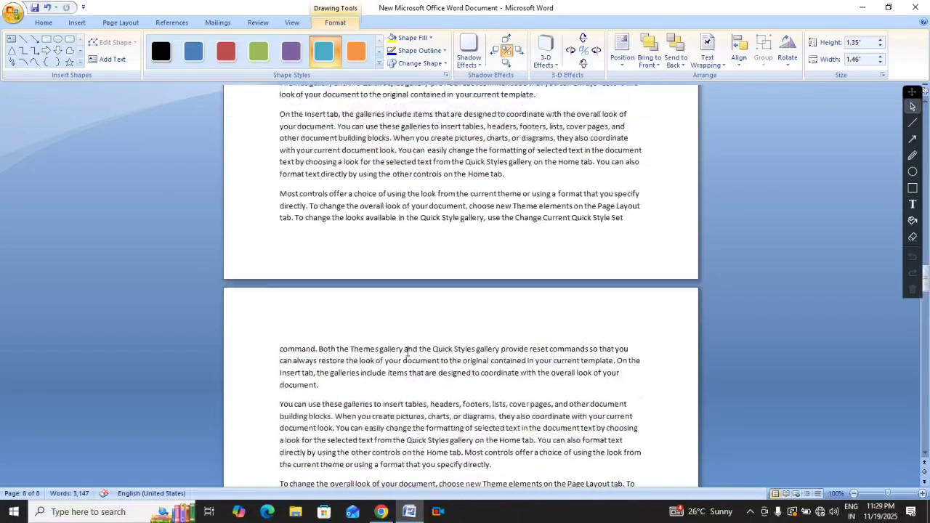
scroll(407, 351, "up", 20)
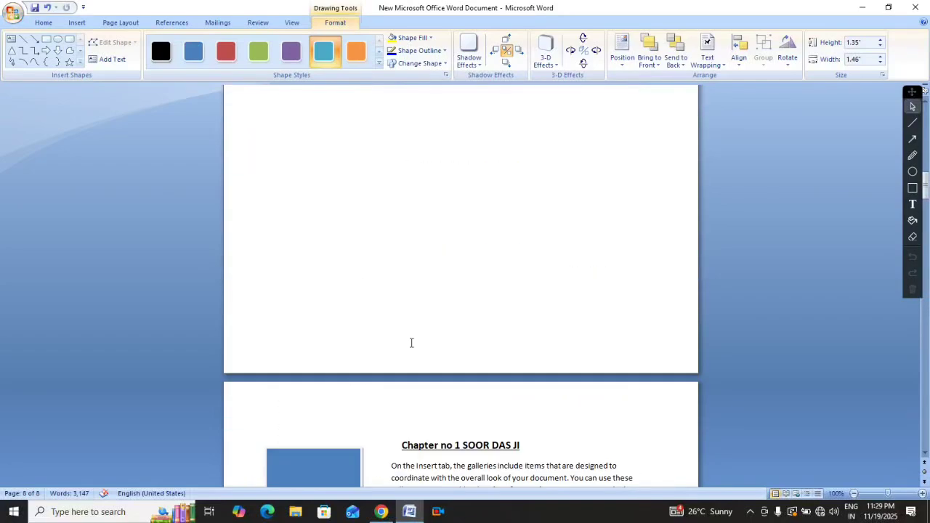
scroll(411, 343, "up", 15)
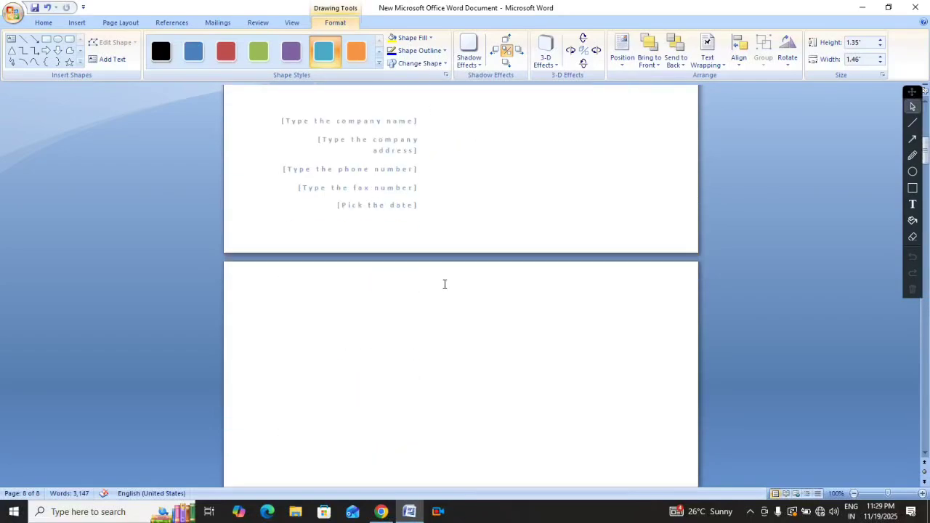
scroll(445, 284, "down", 15)
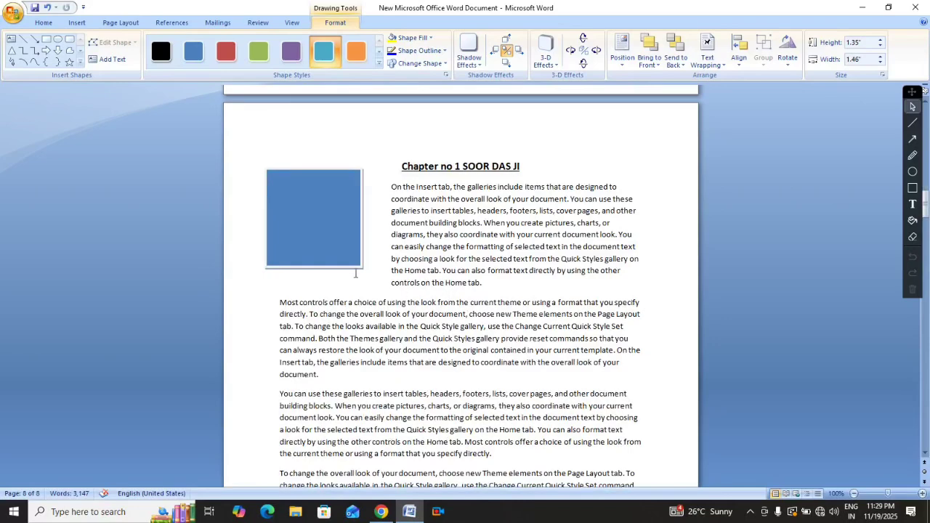
left_click(315, 216)
scroll(317, 222, "up", 2, "ctrl")
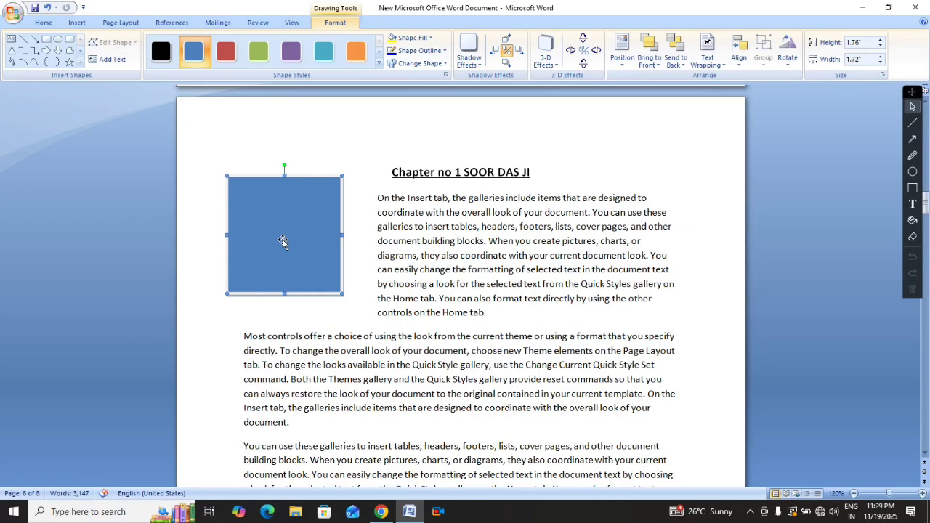
left_click(171, 22)
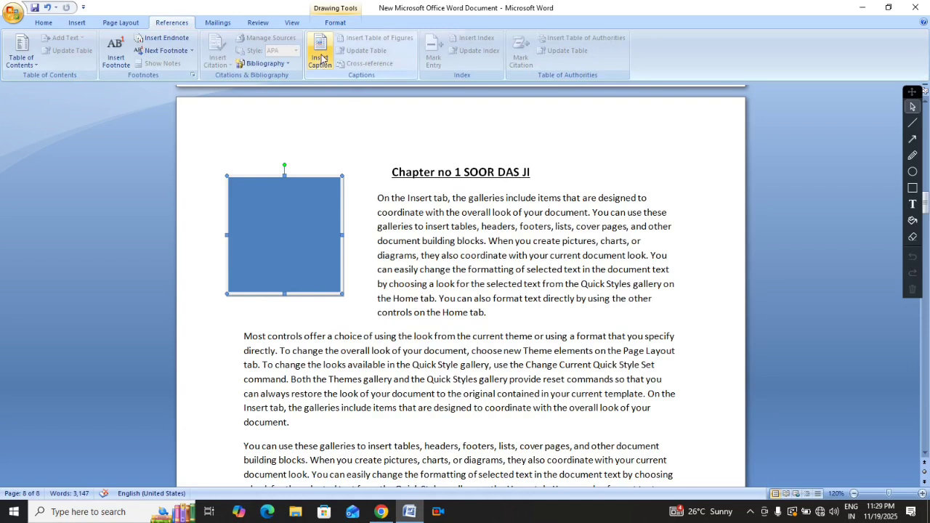
left_click(479, 240)
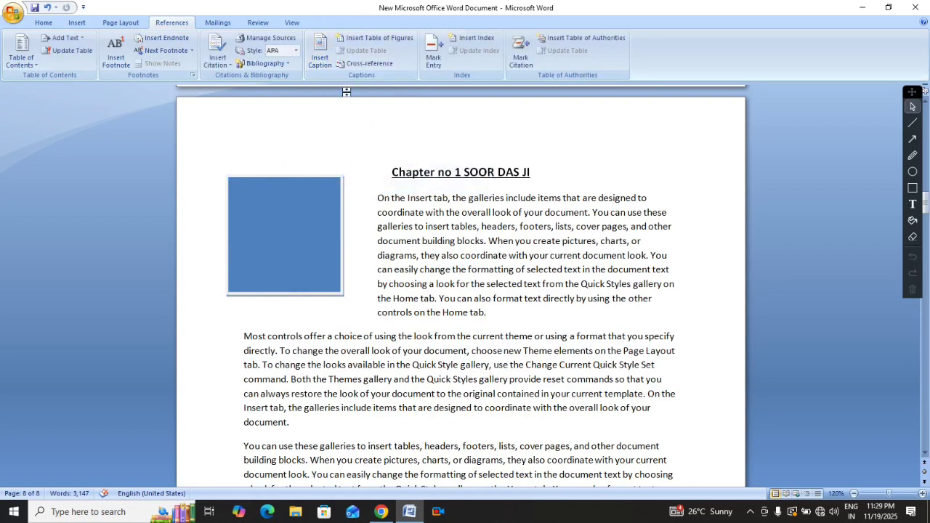
left_click(307, 211)
left_click(321, 58)
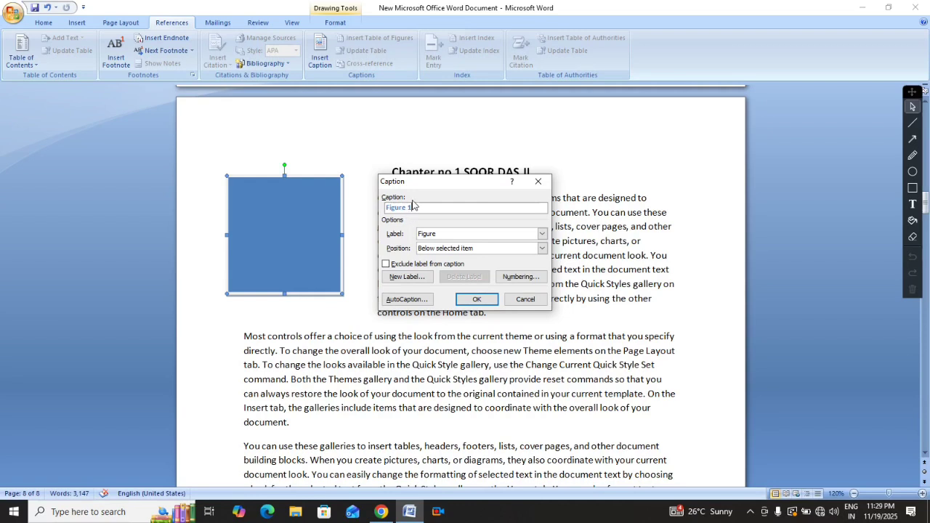
left_click_drag(425, 181, 417, 124)
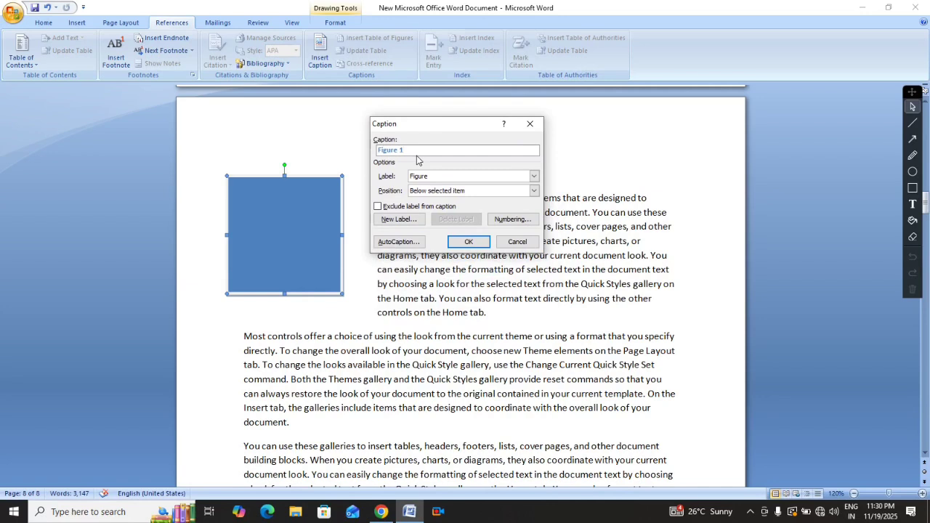
left_click(398, 222)
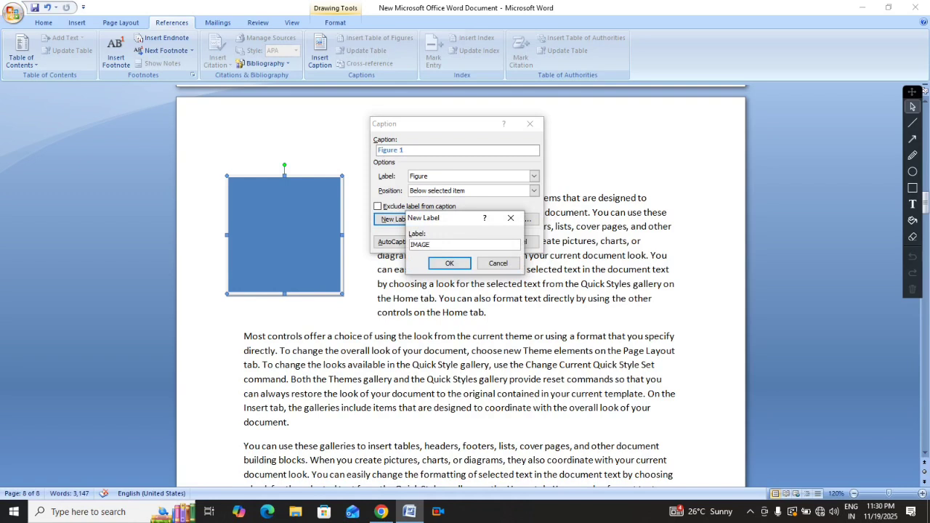
key("Return")
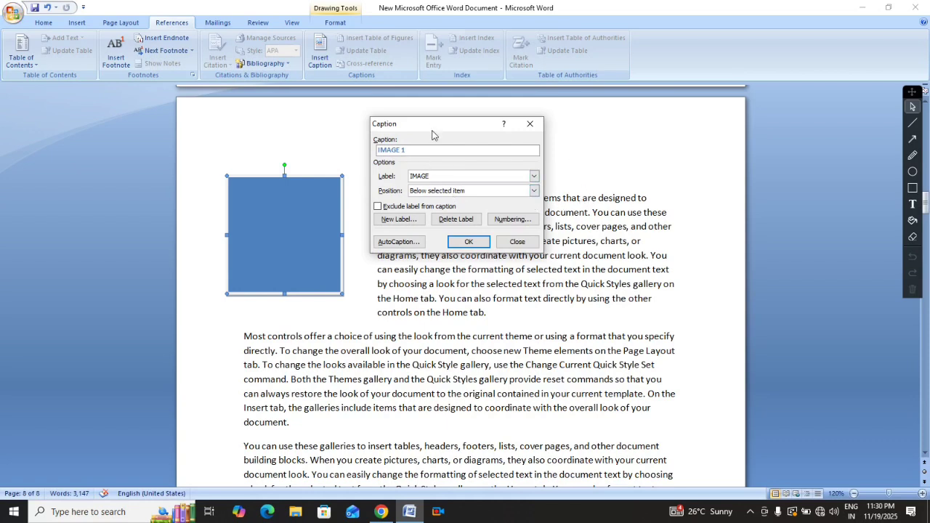
Step: Add the caption "IMAGE 1 SOOR DAS JI" below the blue chapter 1 square
left_click_drag(431, 127, 447, 146)
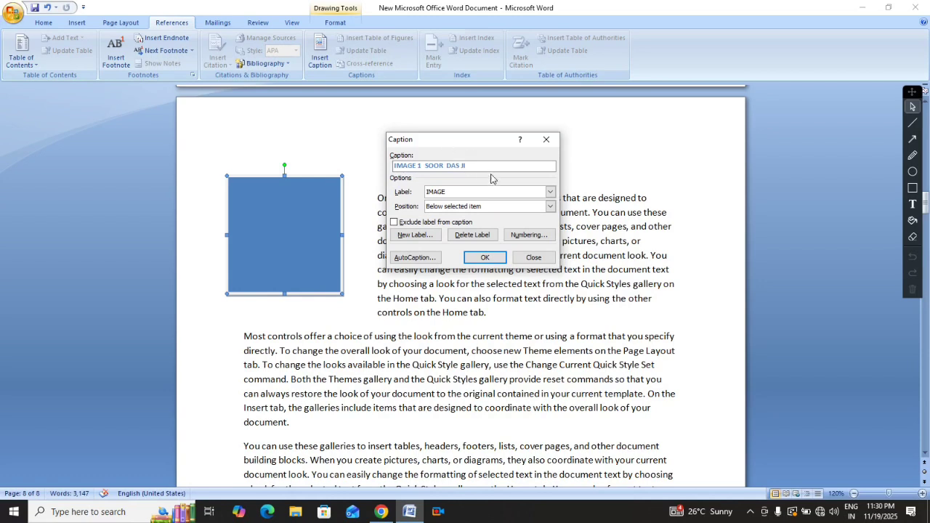
left_click(480, 259)
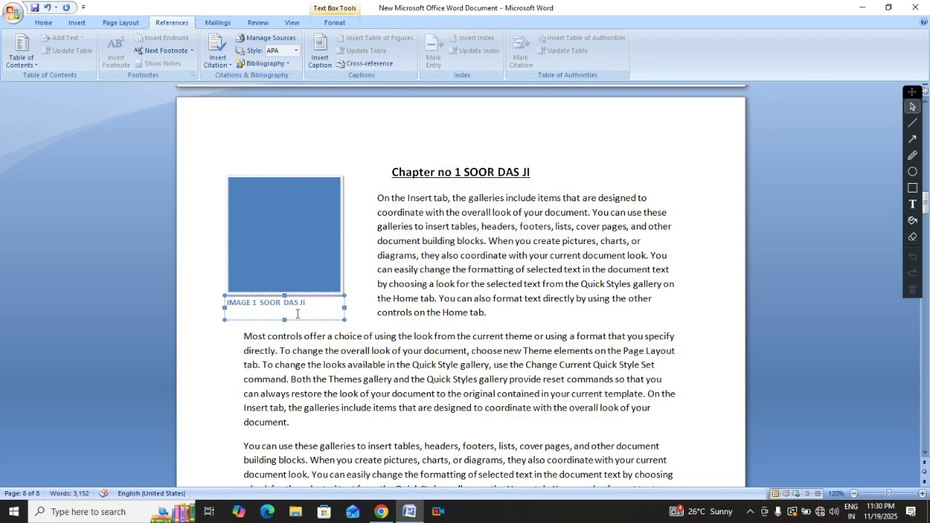
left_click_drag(307, 306, 230, 314)
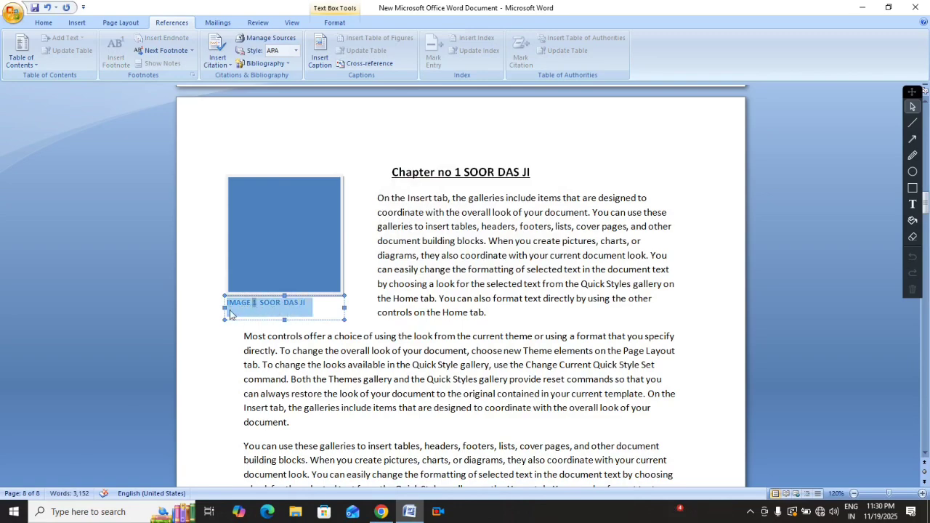
left_click(320, 313)
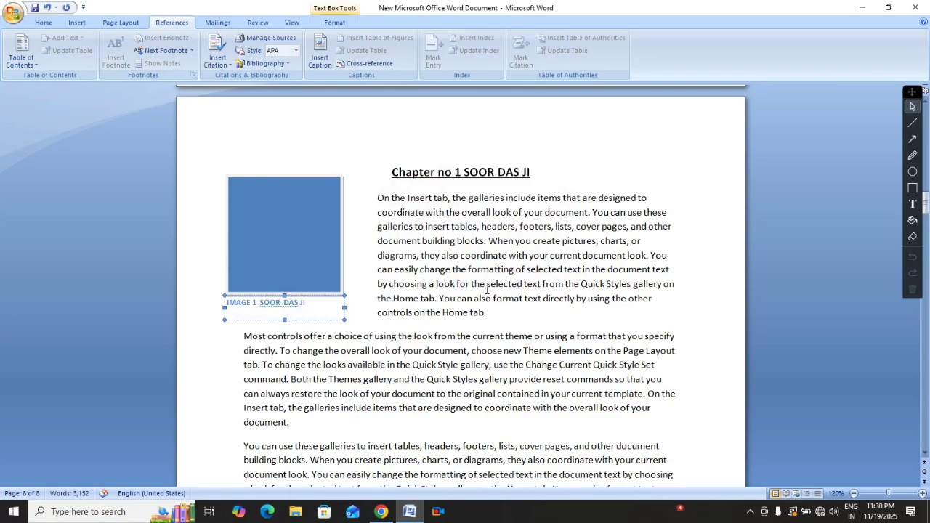
scroll(487, 290, "down", 13)
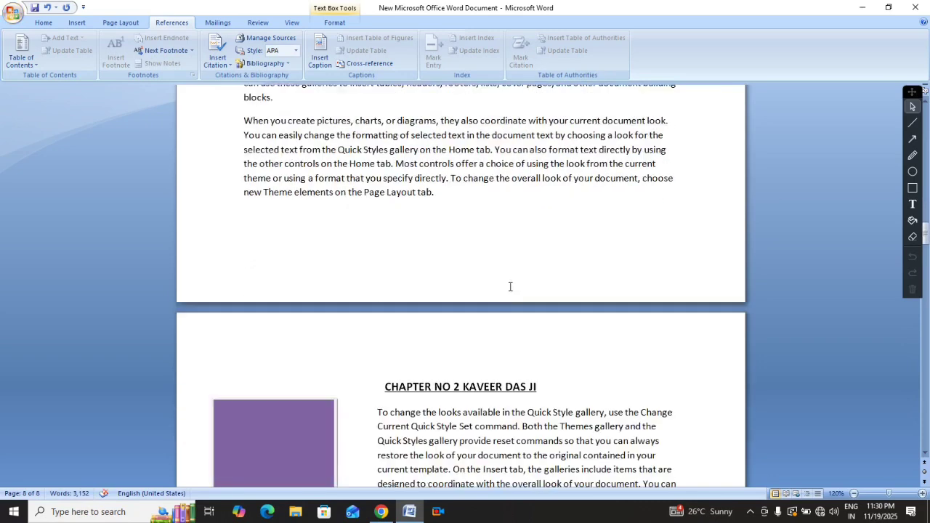
scroll(510, 286, "down", 3)
left_click(299, 311)
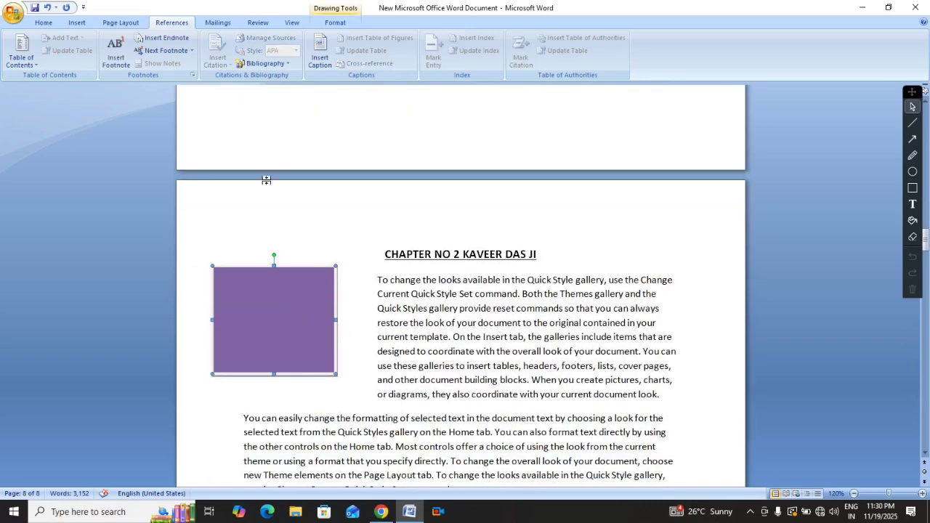
left_click(326, 61)
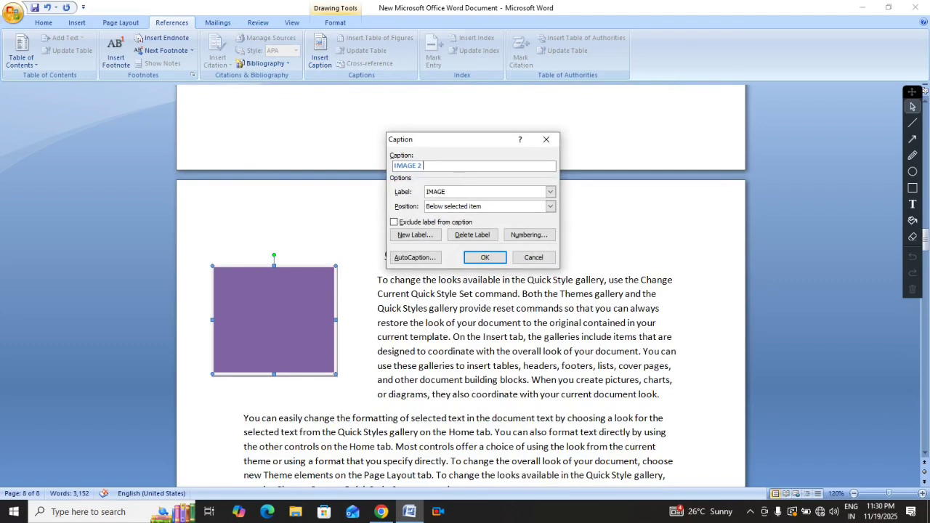
left_click_drag(469, 142, 507, 138)
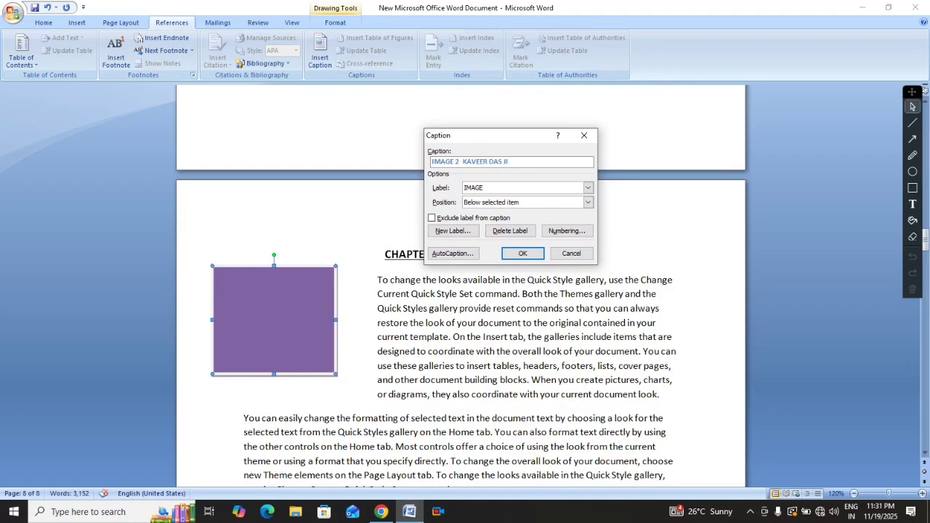
left_click(523, 253)
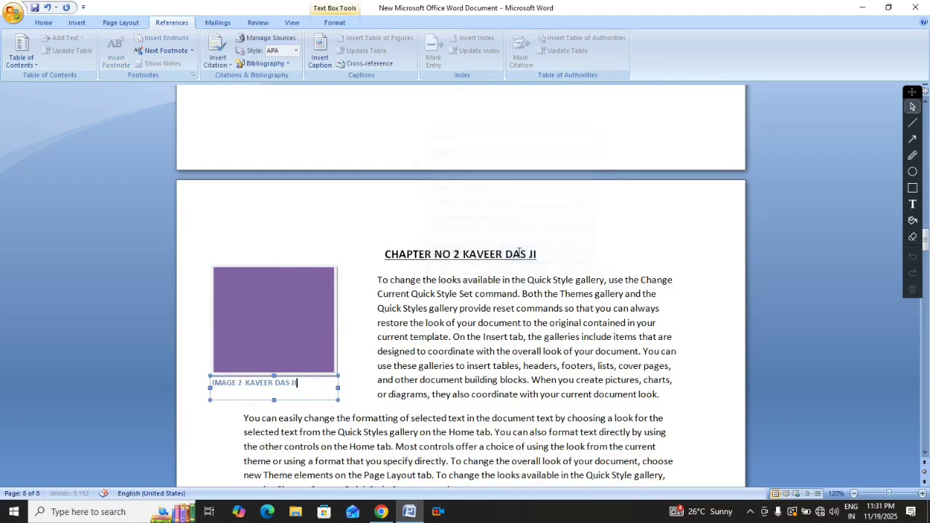
scroll(544, 323, "down", 9)
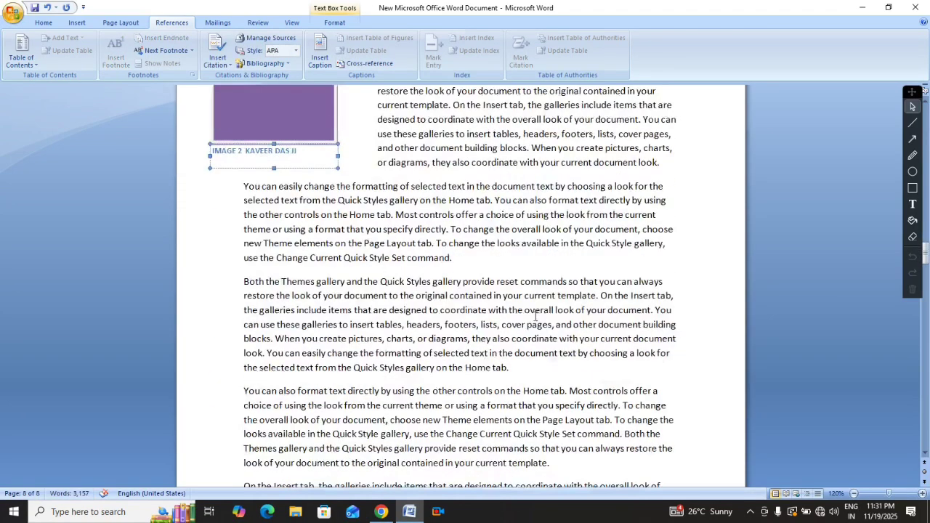
scroll(514, 314, "down", 20)
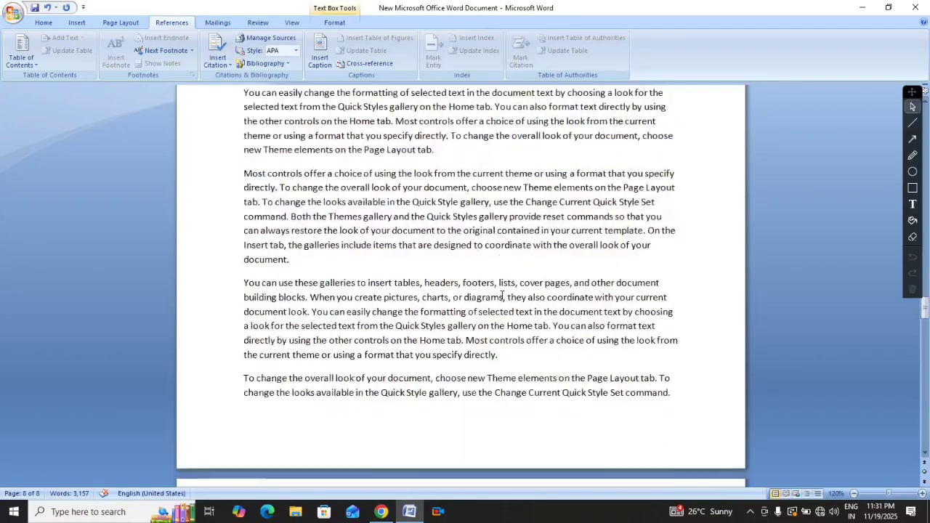
scroll(505, 294, "down", 20)
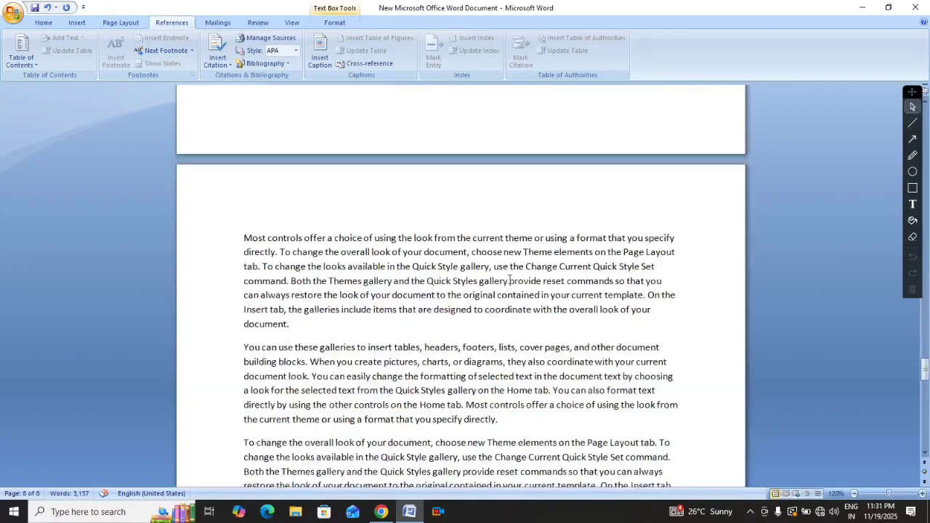
scroll(488, 268, "down", 13)
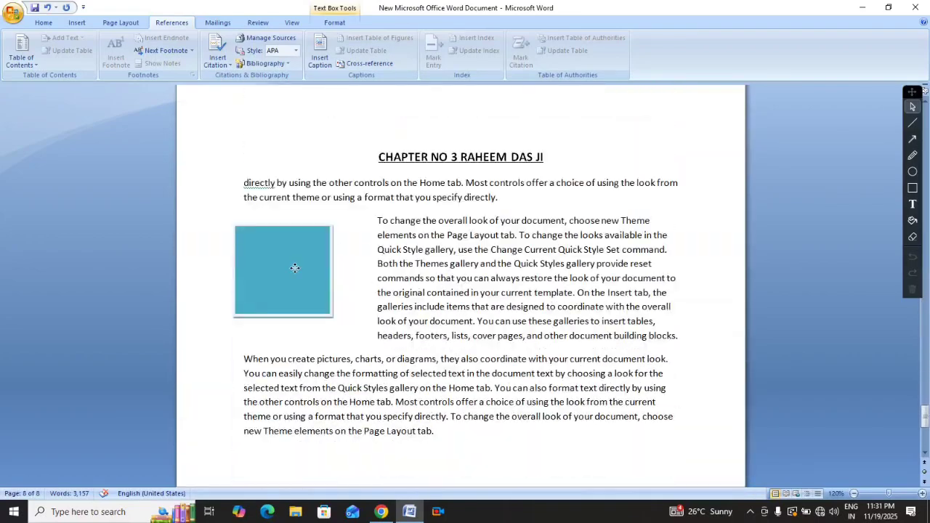
left_click(294, 267)
left_click(321, 55)
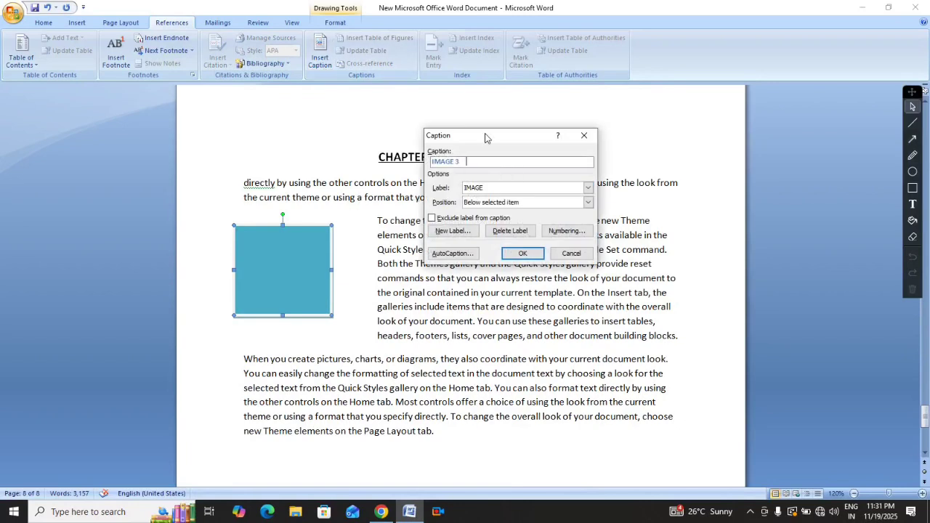
left_click_drag(482, 136, 469, 187)
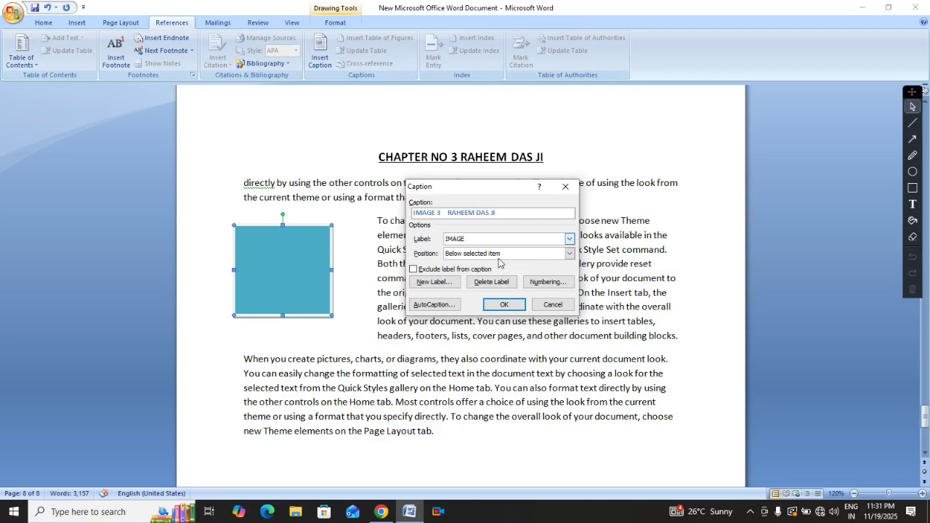
left_click(502, 304)
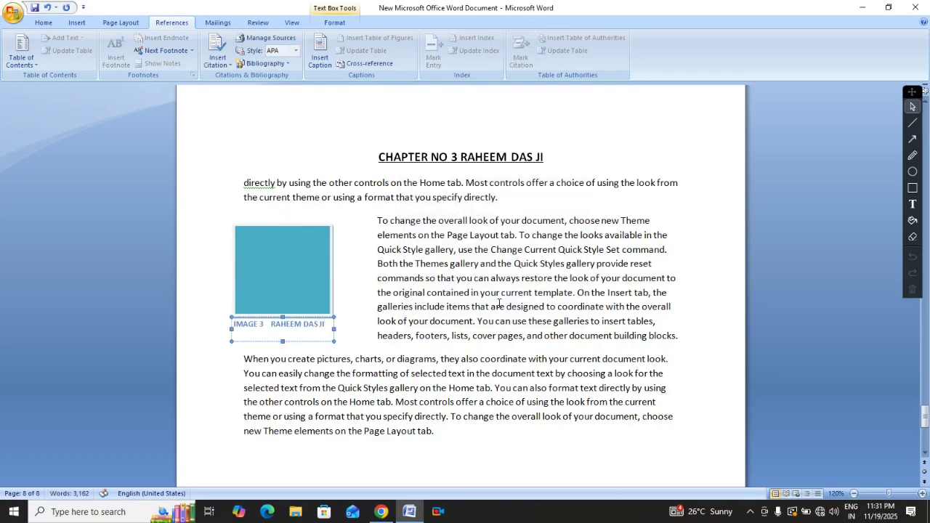
Step: Place the insertion point on the blank second page, after the cover page
scroll(469, 312, "up", 10)
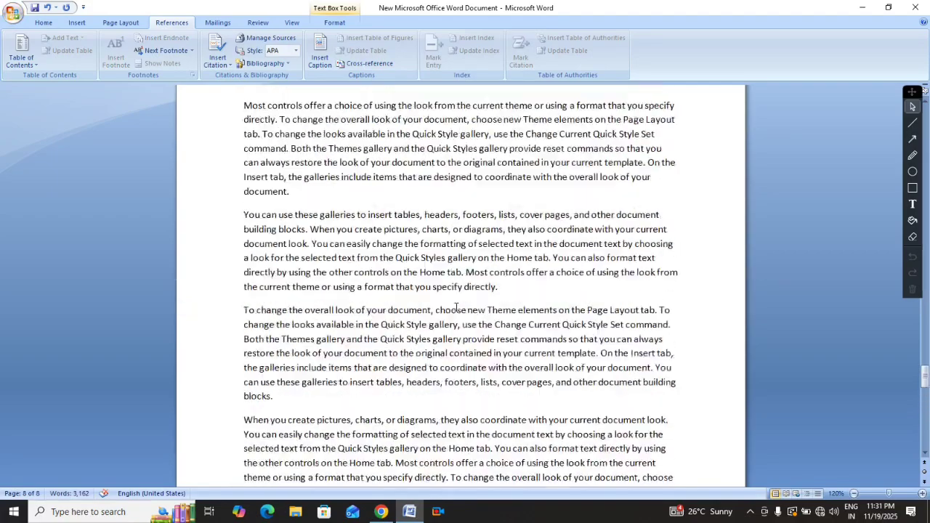
scroll(455, 307, "up", 15)
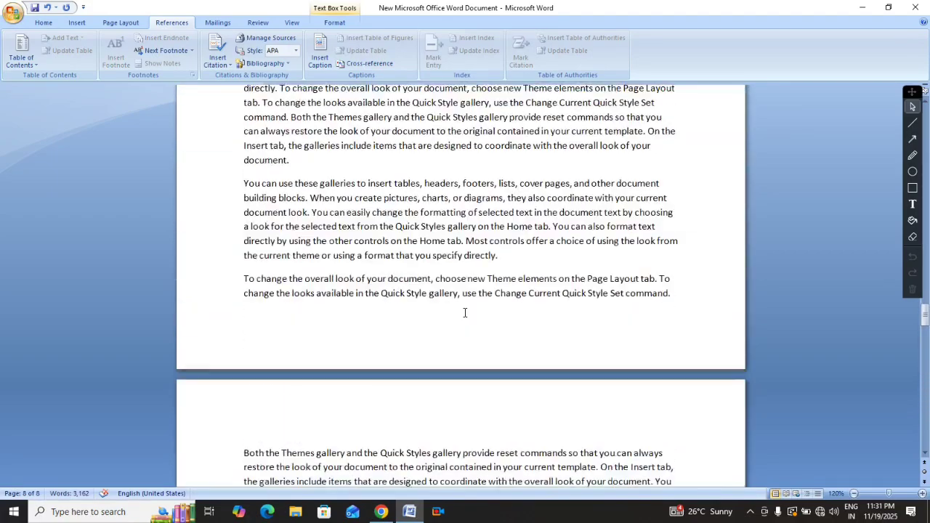
scroll(467, 314, "up", 5)
scroll(468, 312, "down", 10)
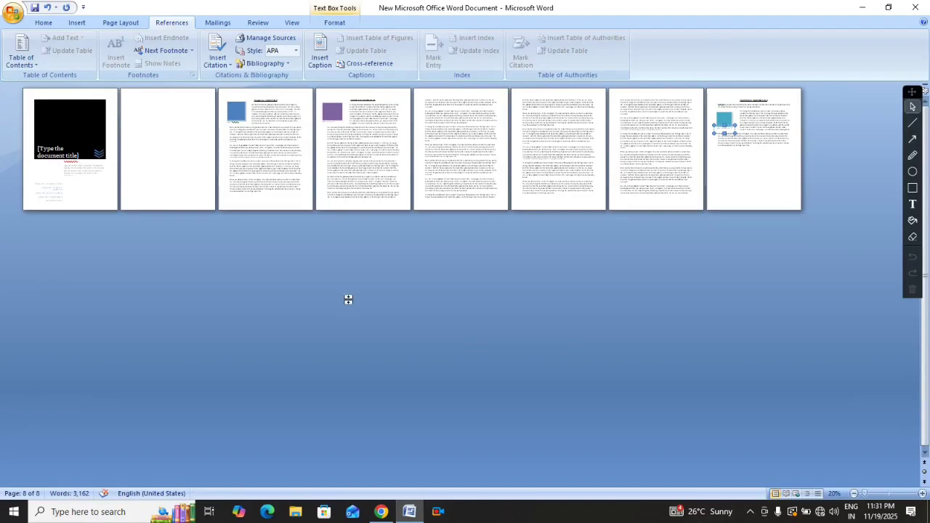
scroll(349, 301, "up", 3)
scroll(372, 289, "up", 3)
scroll(460, 245, "up", 10)
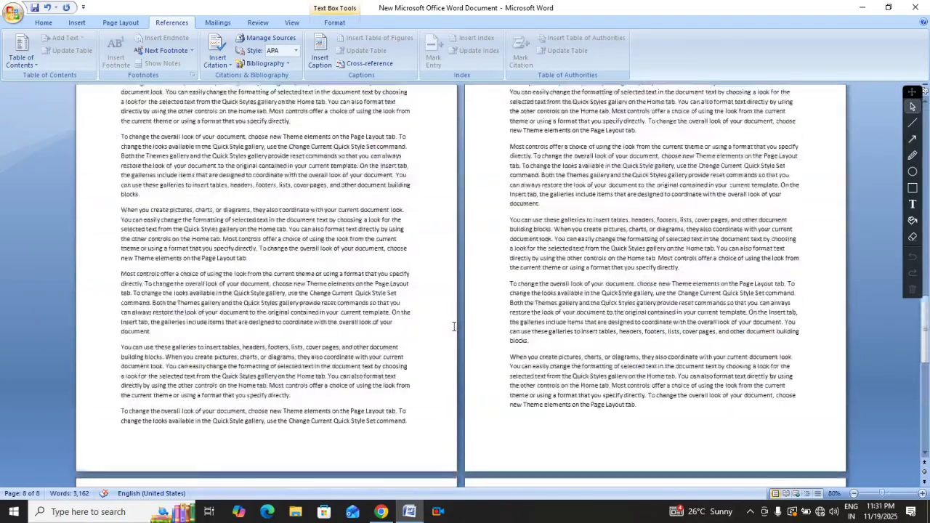
scroll(460, 245, "up", 20)
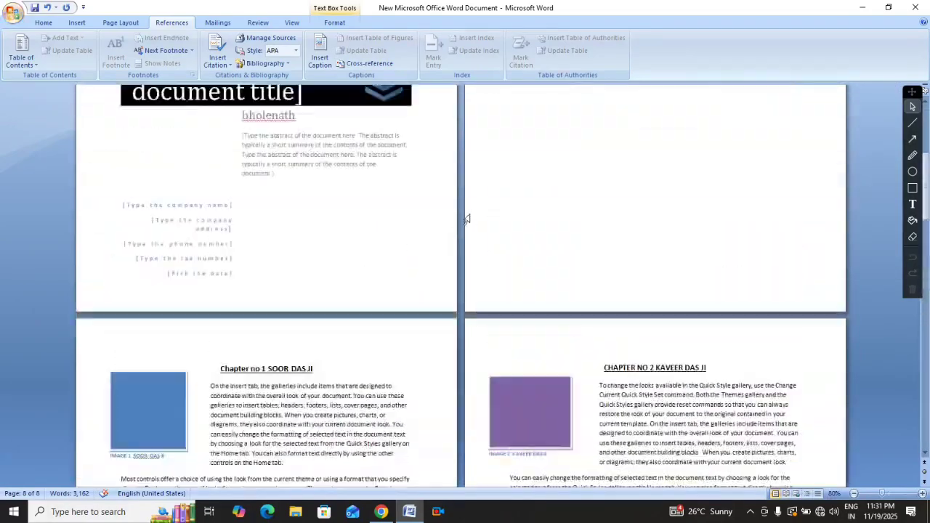
scroll(471, 218, "up", 5)
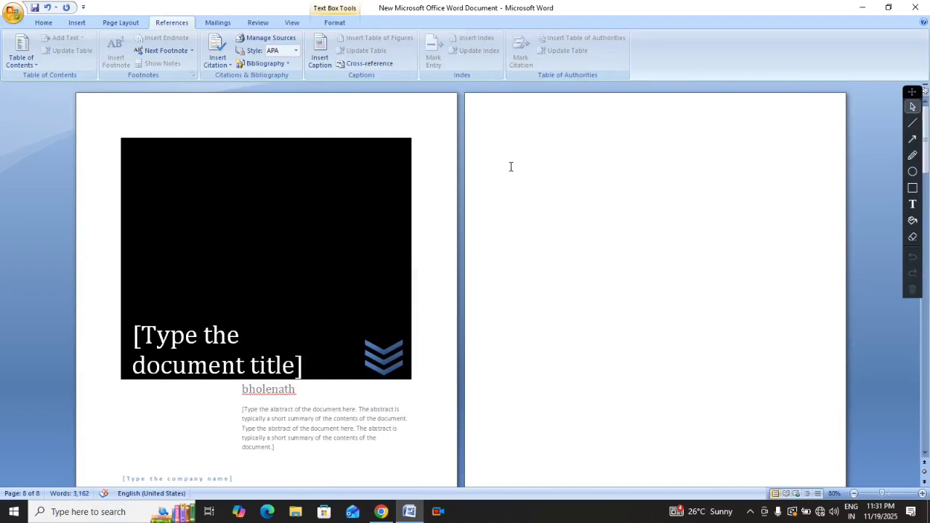
left_click(511, 164)
scroll(532, 199, "up", 4)
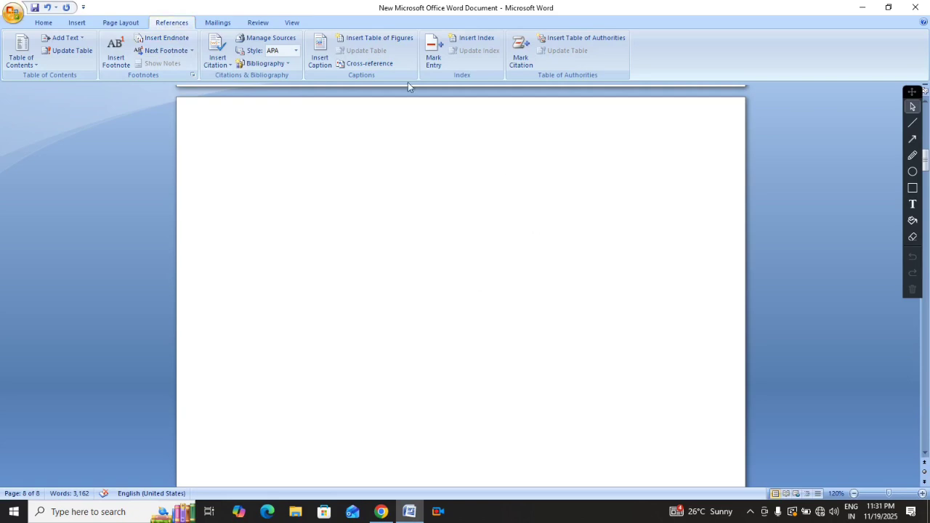
Step: Insert a table of figures for the IMAGE captions with a dotted tab leader, right-aligned page numbers, and labels and numbers included
left_click(383, 45)
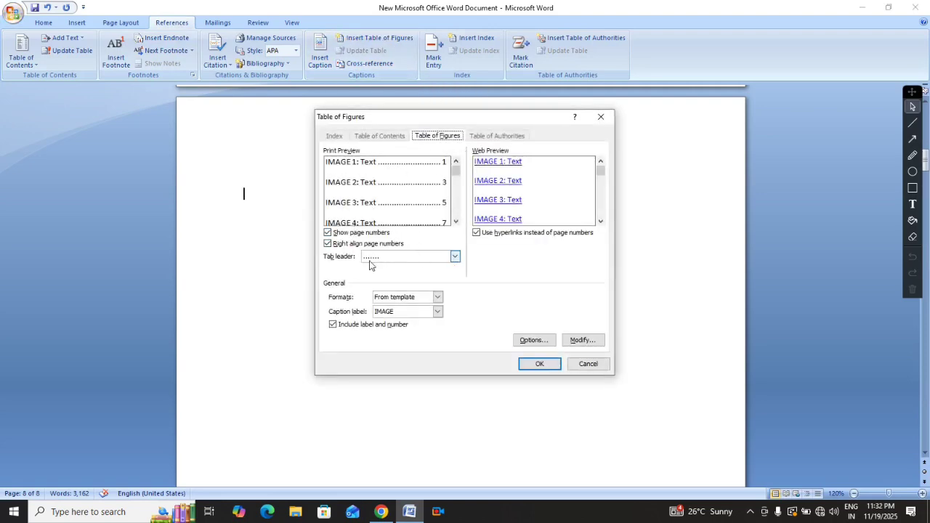
left_click(455, 257)
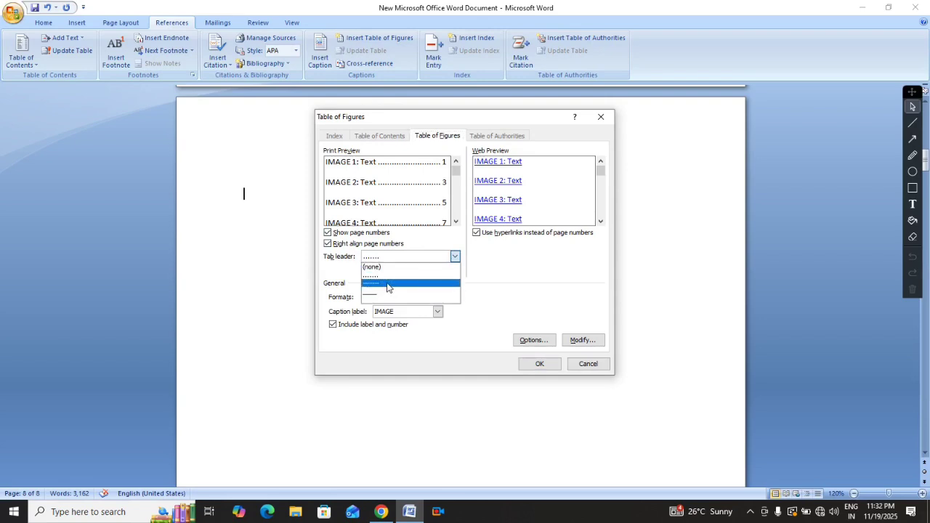
left_click(411, 282)
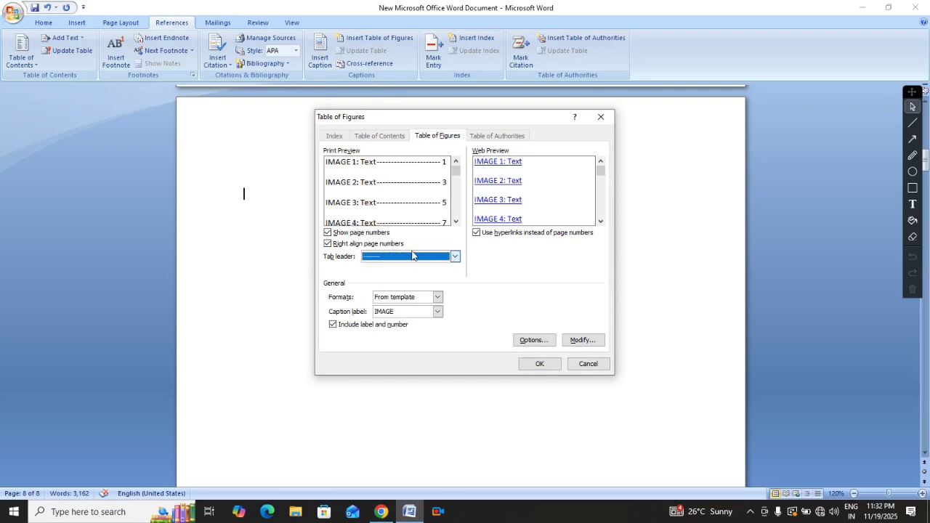
left_click(455, 259)
left_click(383, 293)
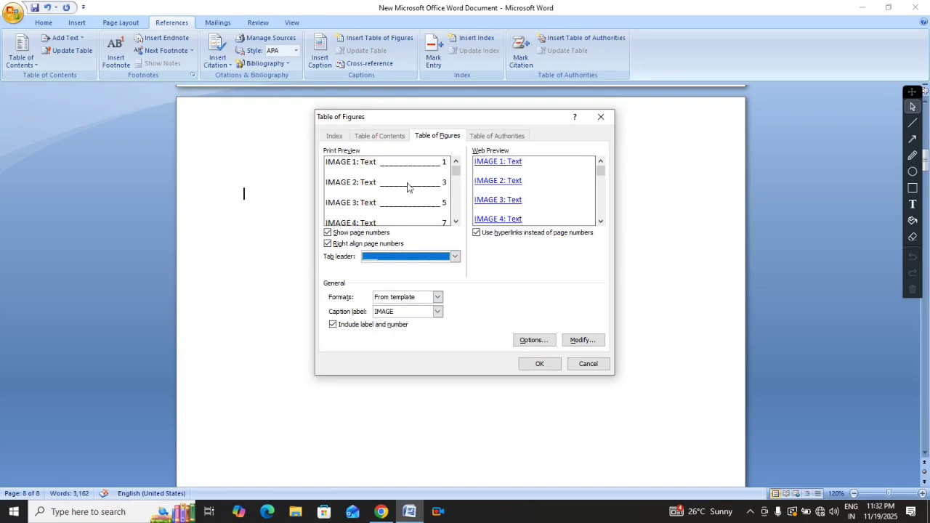
left_click(456, 257)
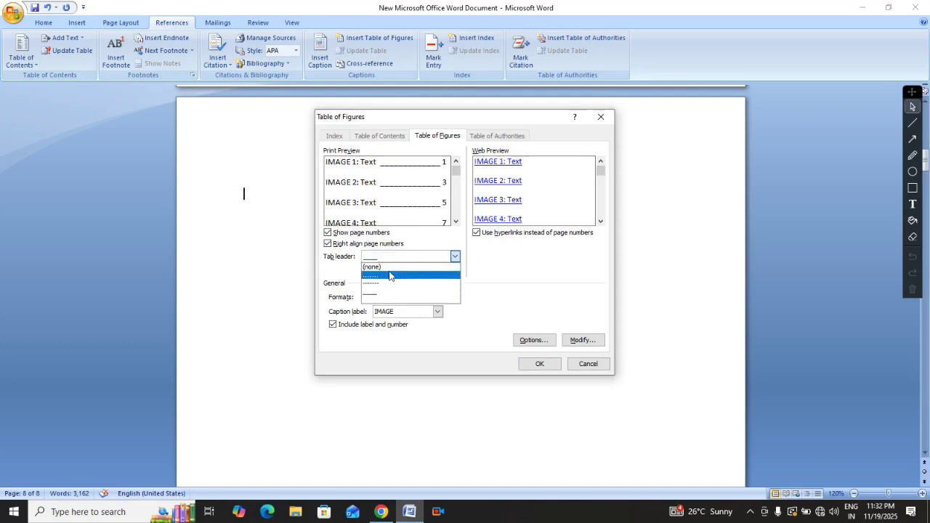
left_click(392, 276)
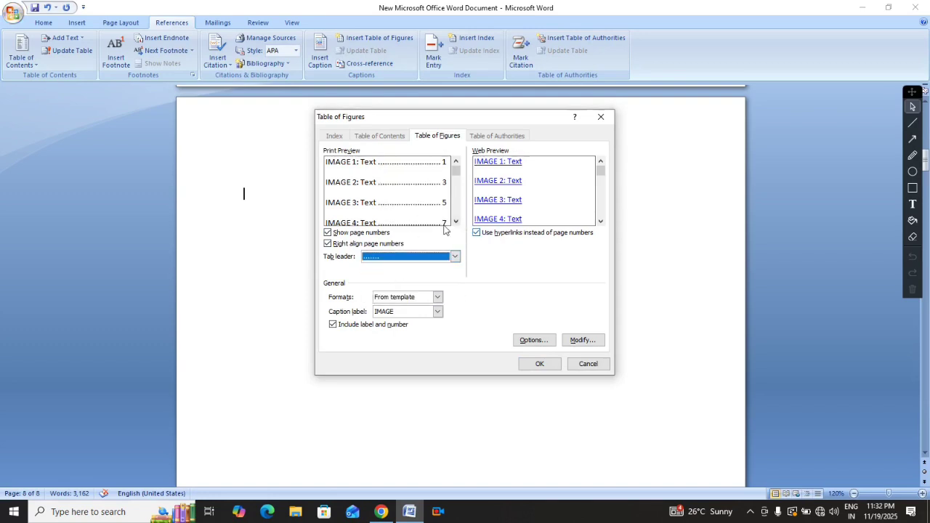
left_click(530, 368)
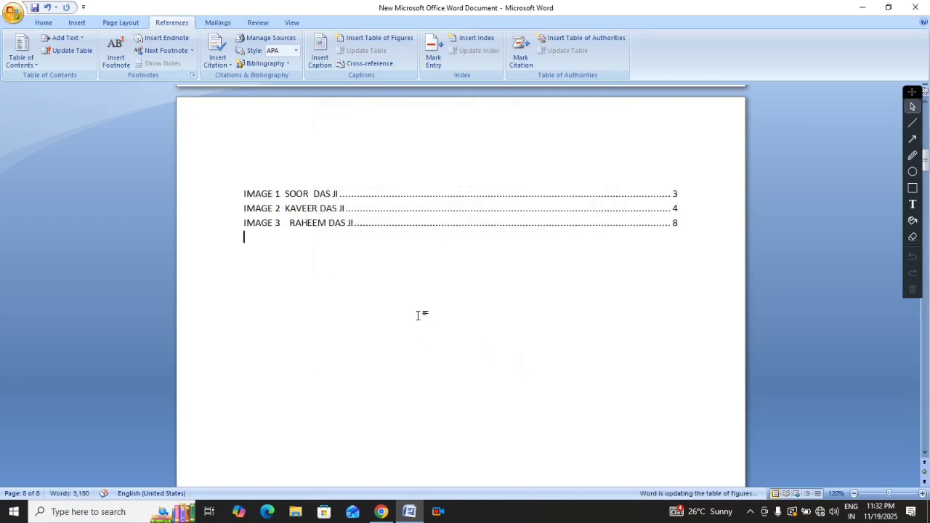
scroll(417, 313, "up", 2, "ctrl")
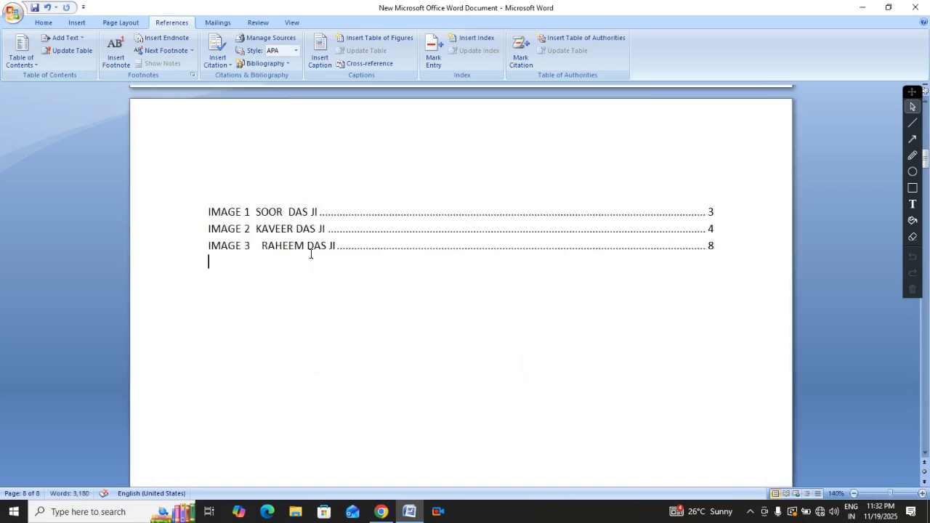
left_click(221, 213)
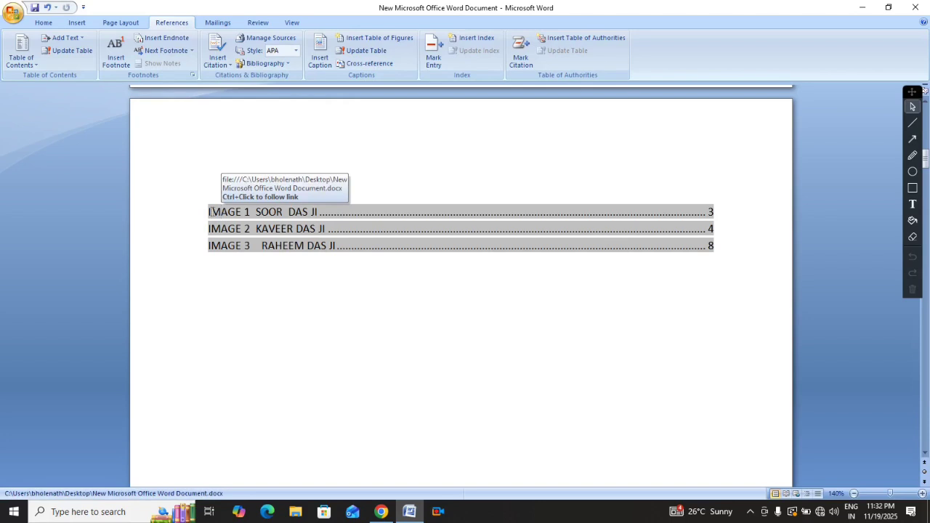
left_click_drag(209, 213, 325, 211)
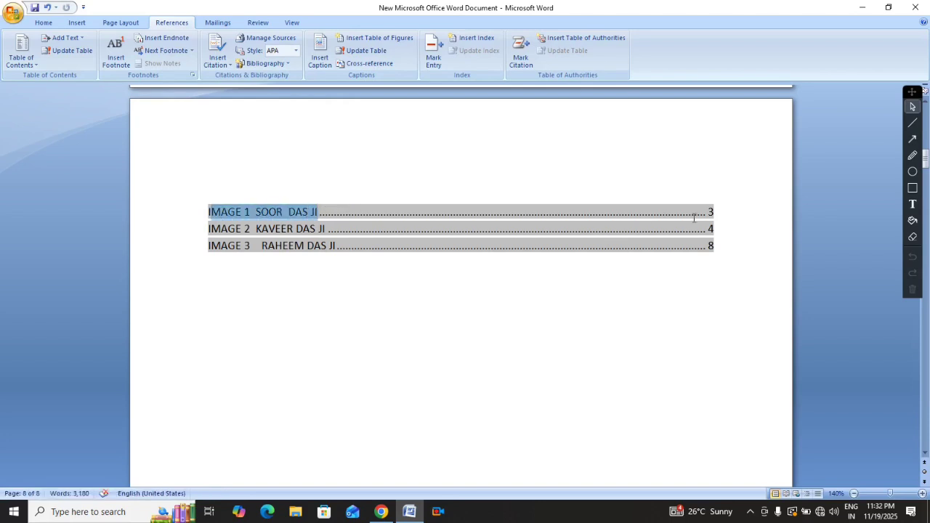
left_click(727, 215)
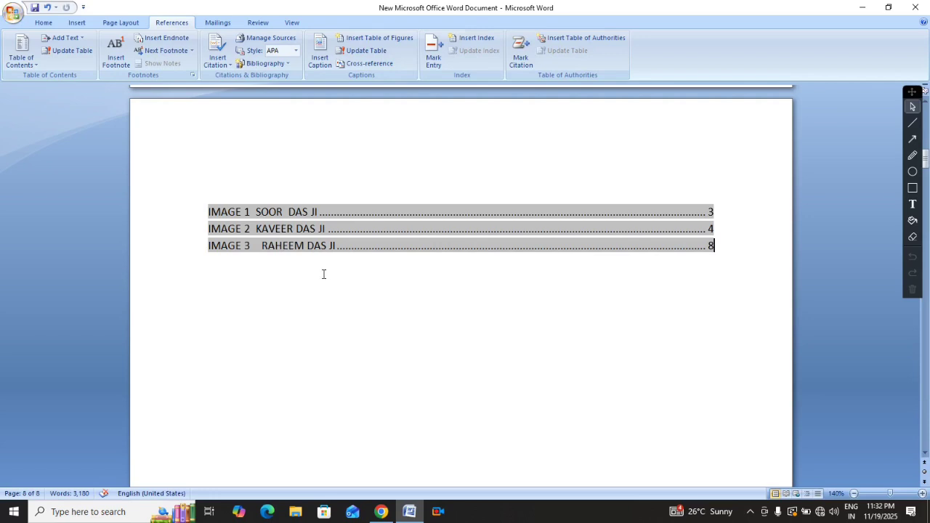
Step: Insert a page break ahead of the chapter 2 heading so that a blank page precedes the chapter
scroll(336, 274, "down", 15)
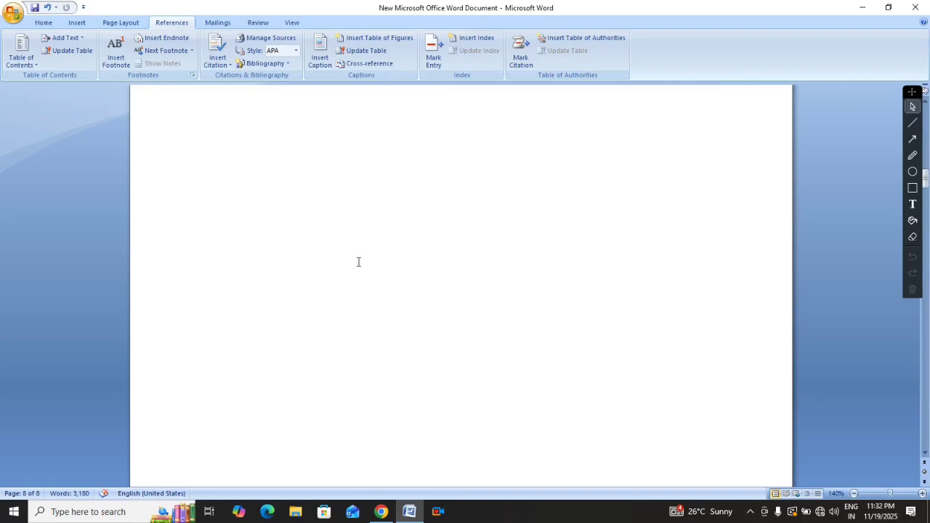
scroll(371, 258, "down", 18)
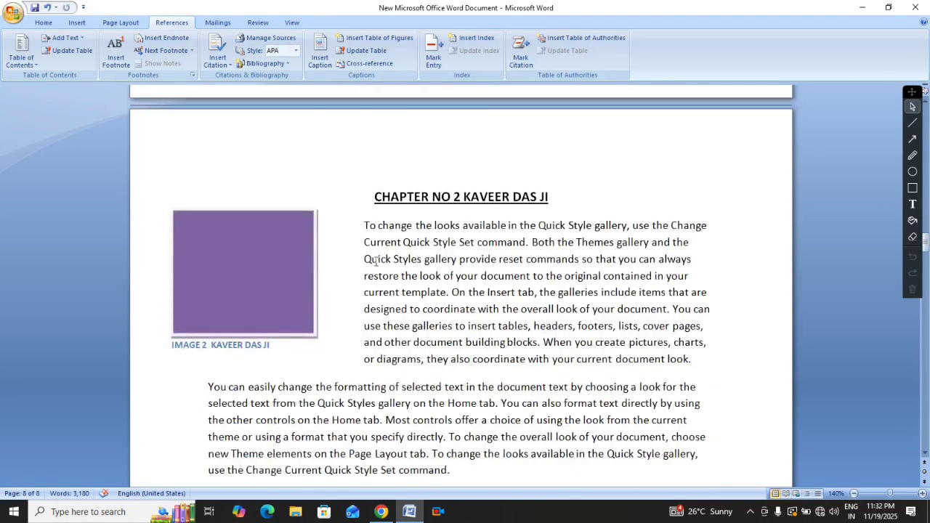
left_click(367, 174)
key("ctrl+Return")
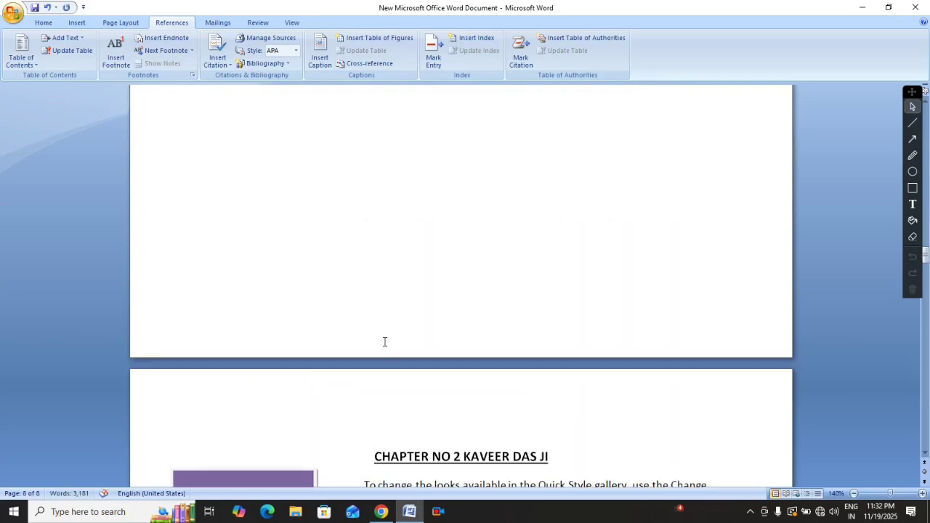
Step: Compare the page positions of the chapter 1 and chapter 2 images with the page numbers listed in the table of figures
scroll(393, 385, "down", 5)
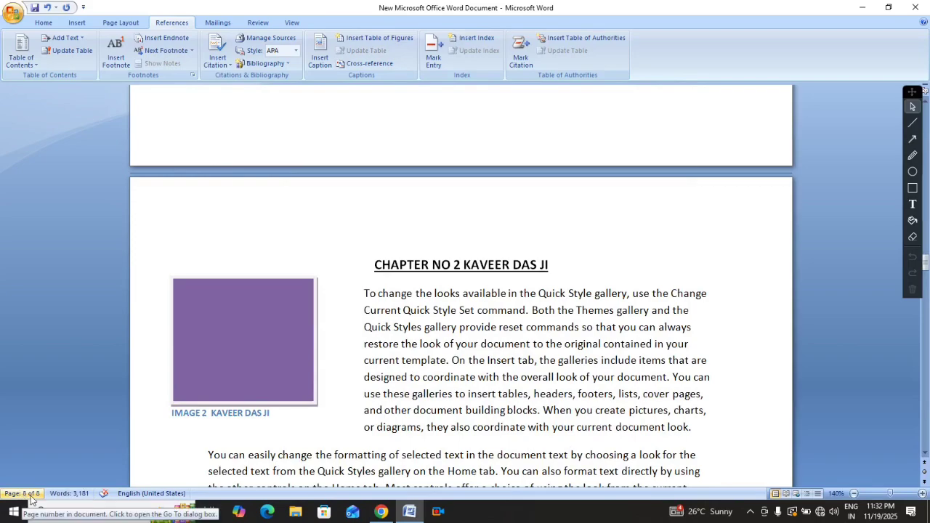
scroll(421, 152, "up", 4)
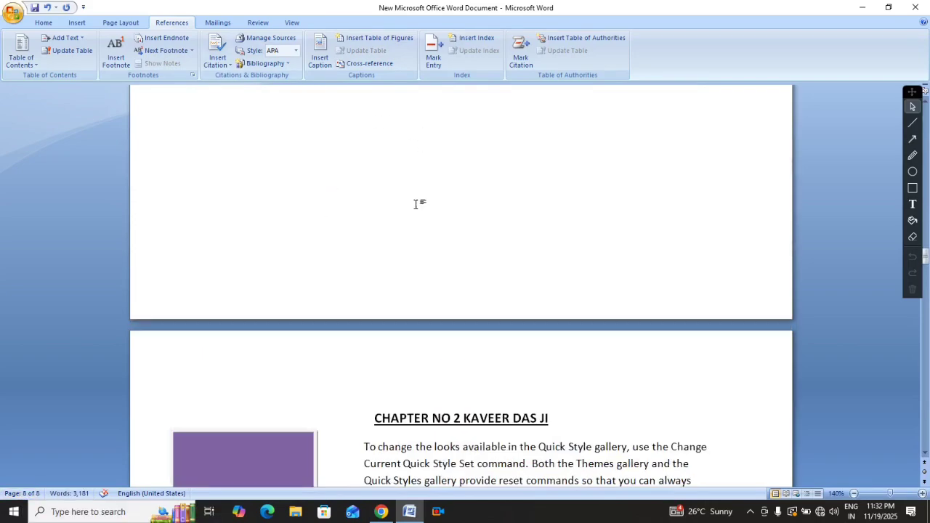
scroll(496, 222, "up", 20)
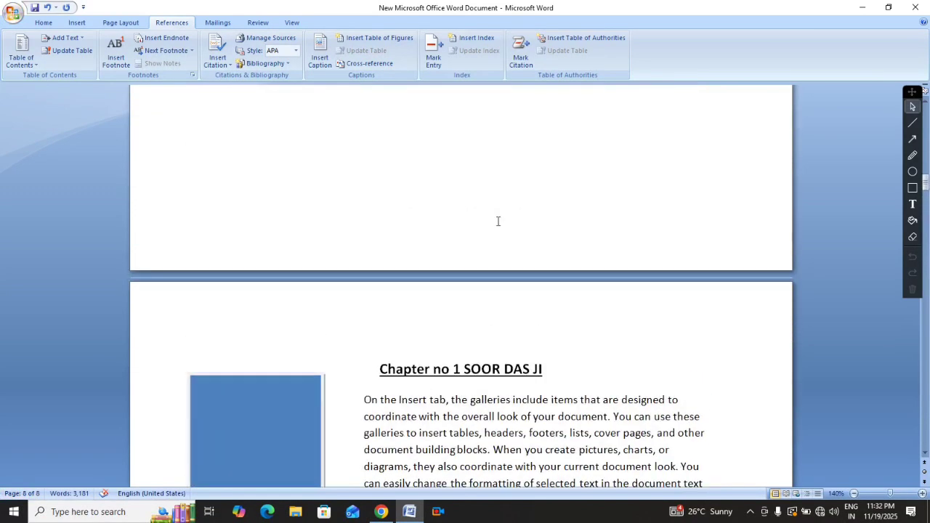
scroll(501, 222, "up", 20)
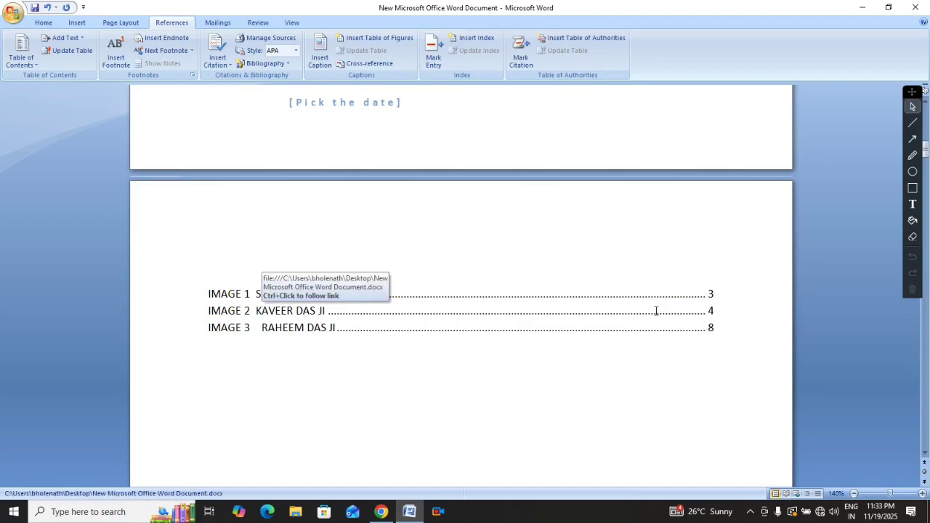
scroll(552, 276, "down", 15)
scroll(499, 280, "down", 12)
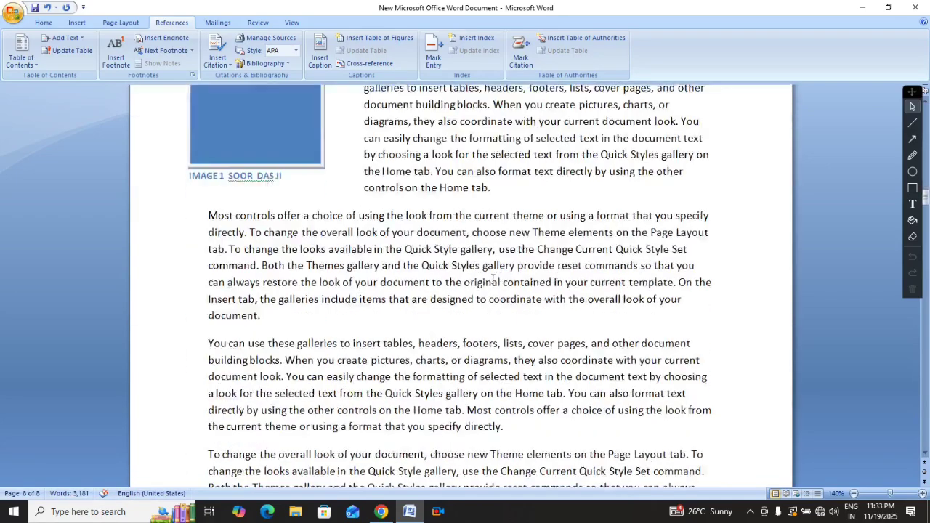
scroll(509, 288, "up", 6)
scroll(508, 288, "down", 10)
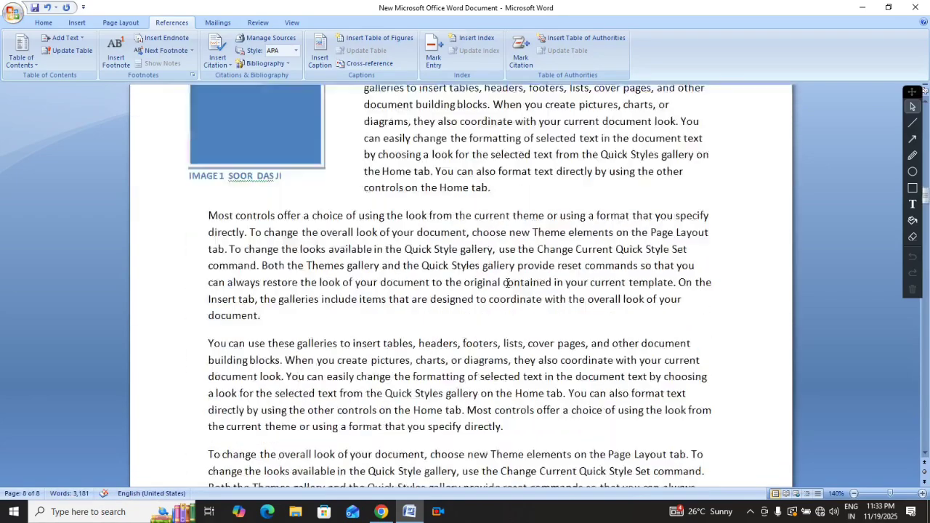
scroll(542, 274, "down", 8)
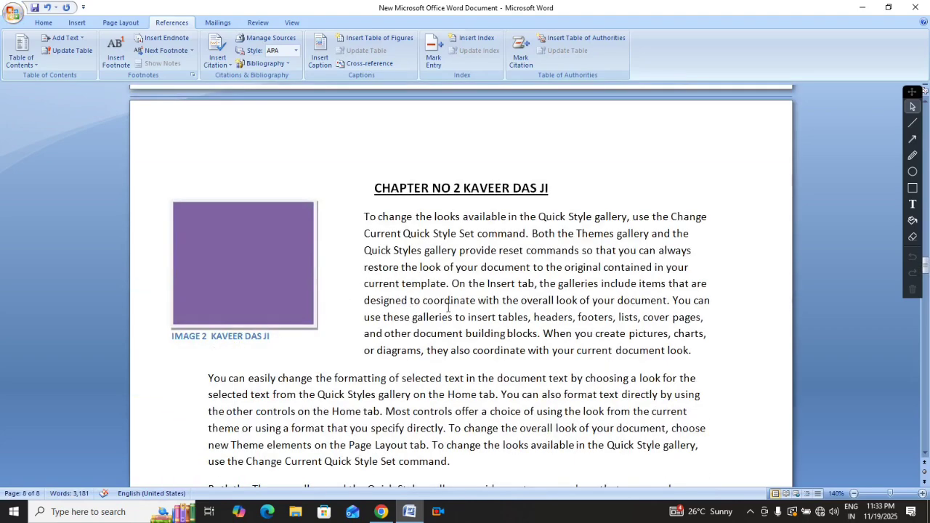
scroll(448, 308, "up", 10)
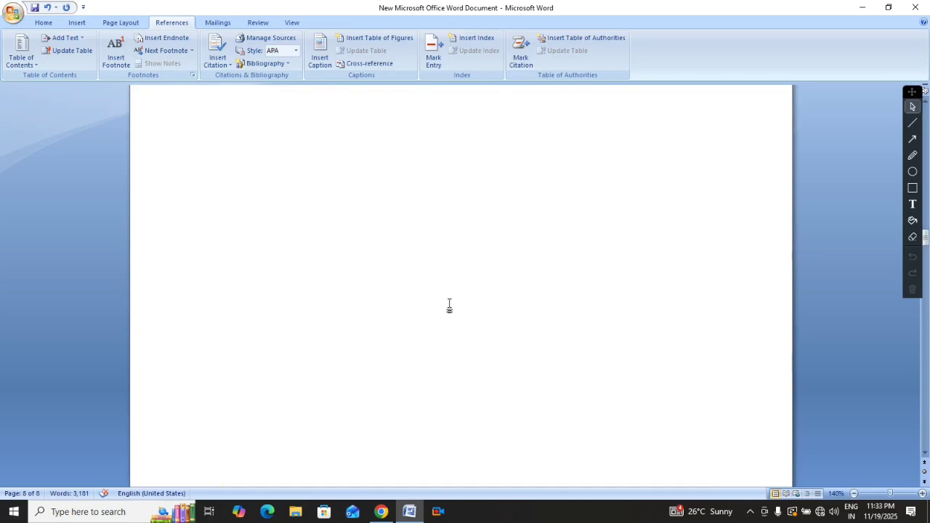
Step: Update the entire table of figures on the second page
scroll(447, 304, "up", 15)
scroll(446, 308, "up", 7)
scroll(444, 305, "down", 4)
left_click(371, 238)
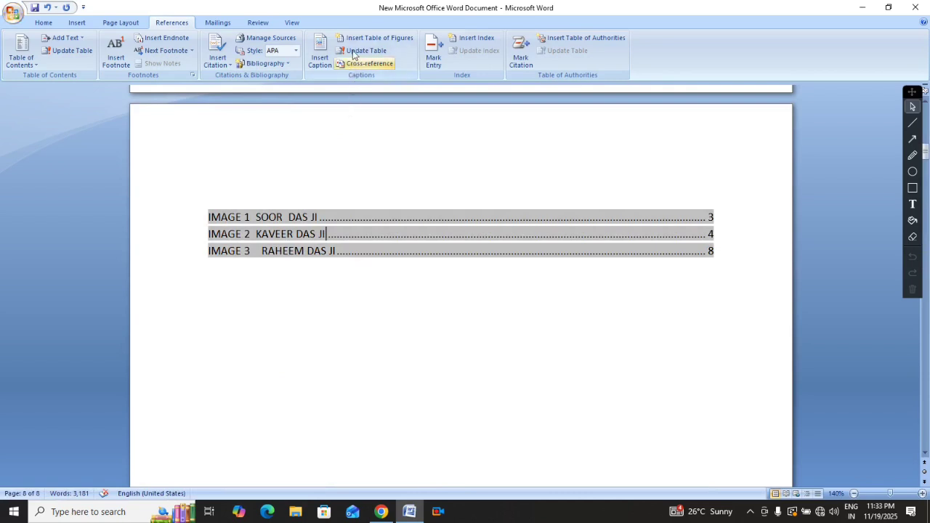
left_click(354, 53)
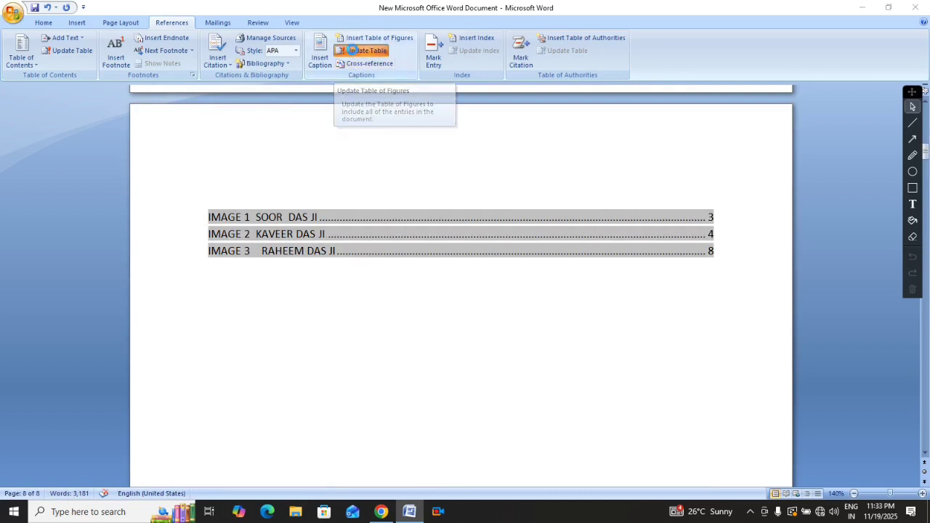
left_click(414, 257)
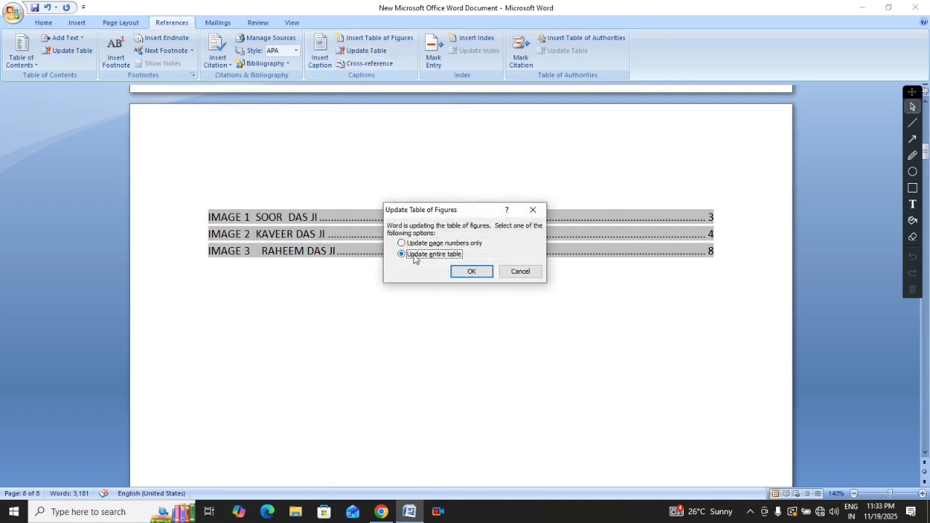
left_click(471, 272)
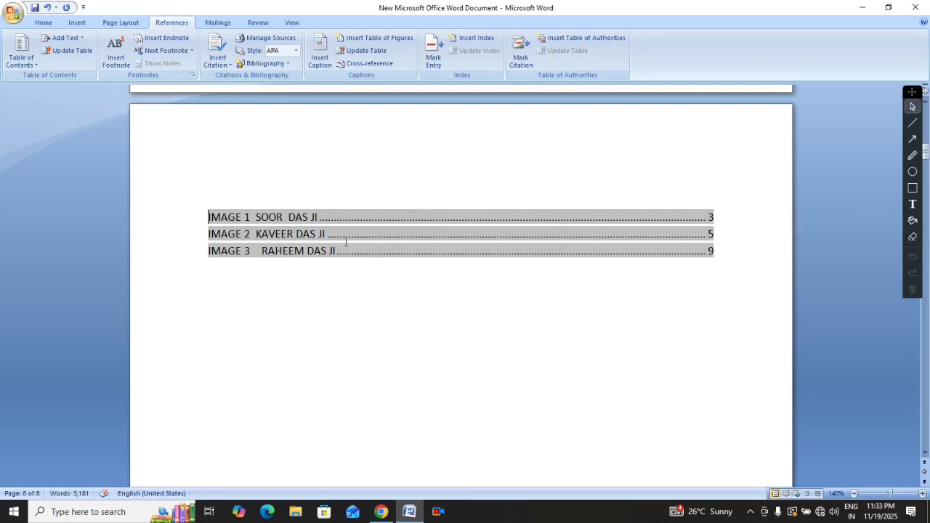
Step: Check the chapter 1 and chapter 2 image pages against the updated table of figures
scroll(401, 248, "down", 3)
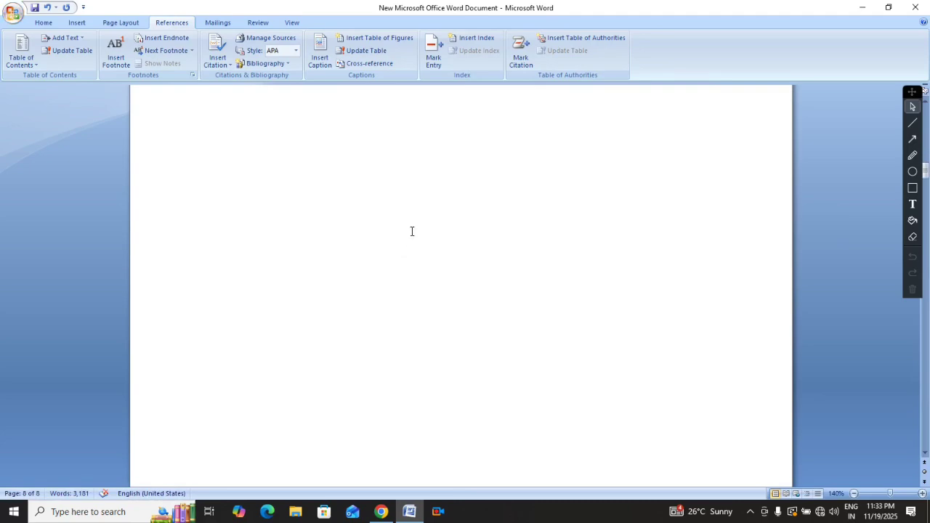
scroll(412, 229, "down", 5)
scroll(412, 229, "down", 15)
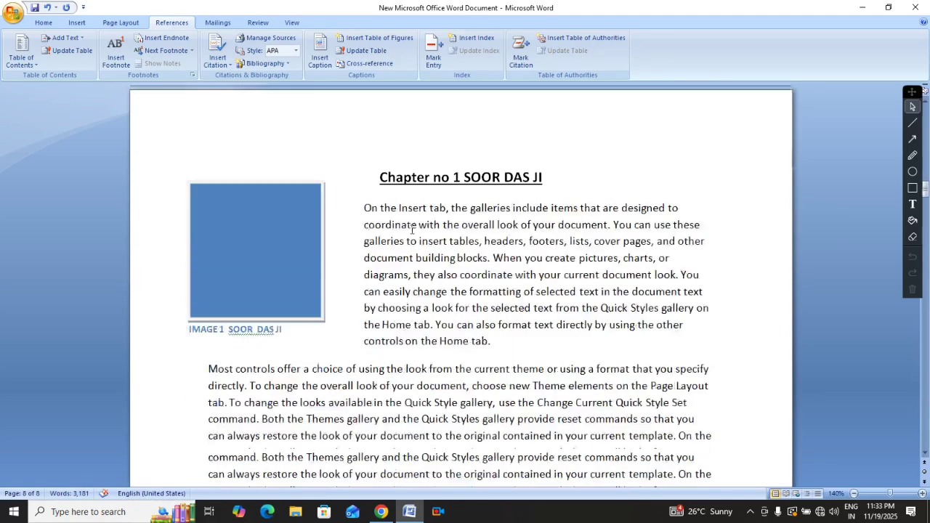
scroll(411, 236, "down", 15)
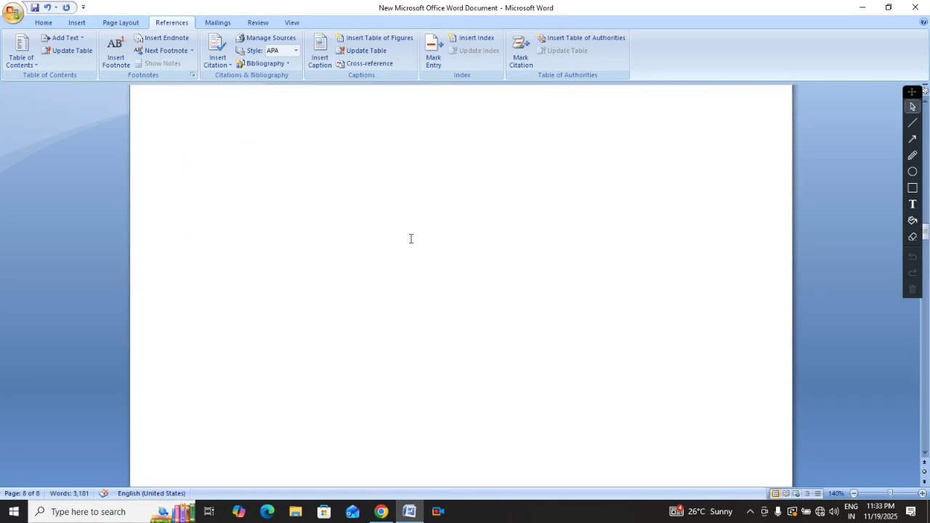
scroll(410, 246, "down", 5)
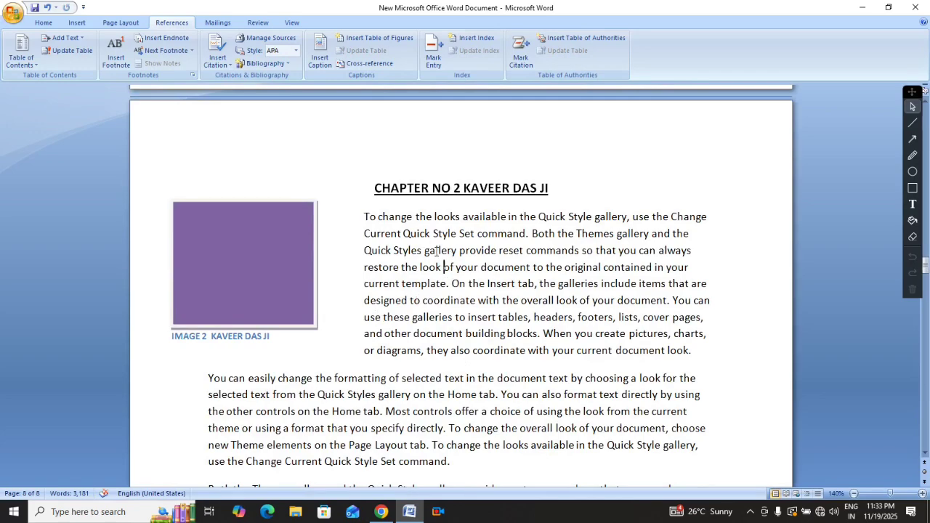
scroll(427, 264, "down", 10)
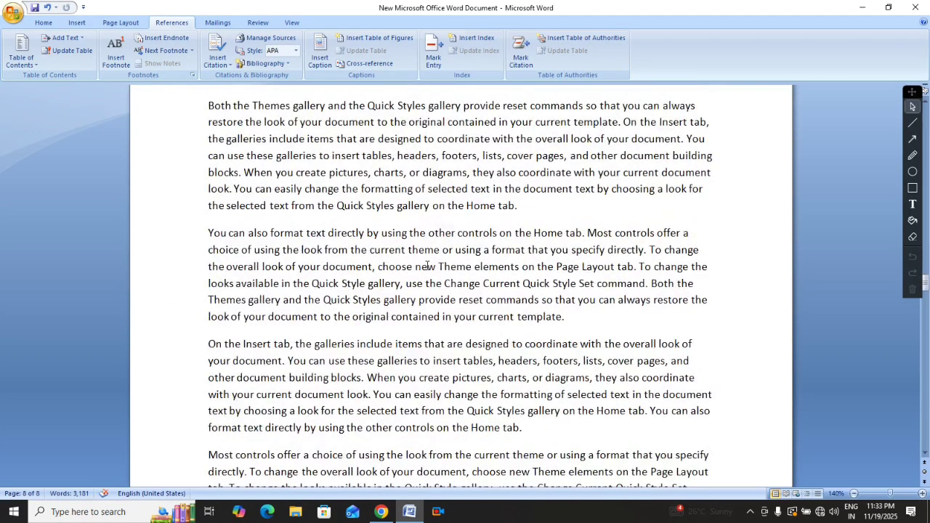
scroll(419, 284, "down", 10)
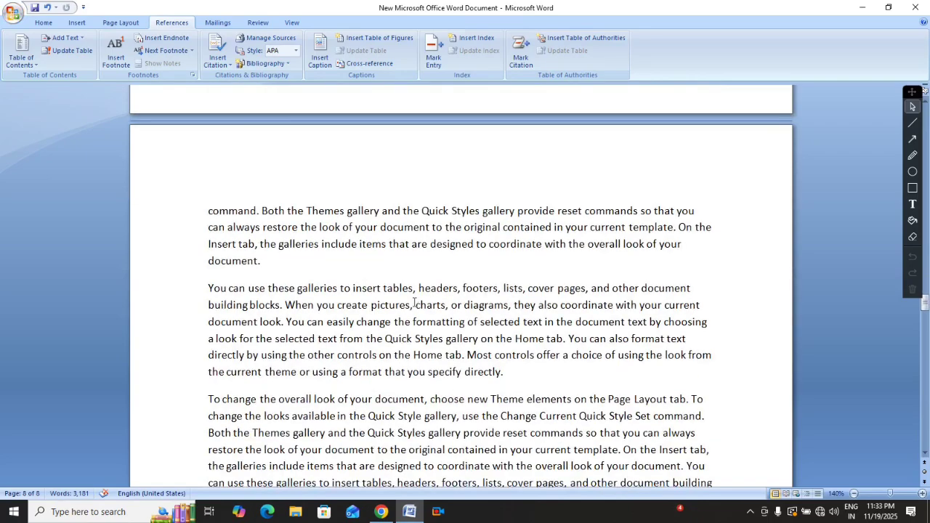
scroll(419, 298, "up", 7)
scroll(419, 298, "up", 10)
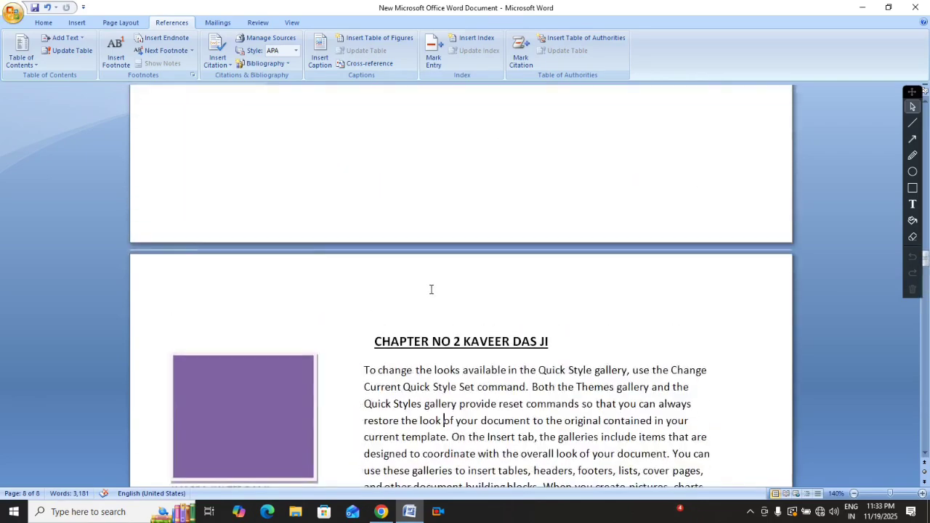
scroll(416, 273, "up", 5)
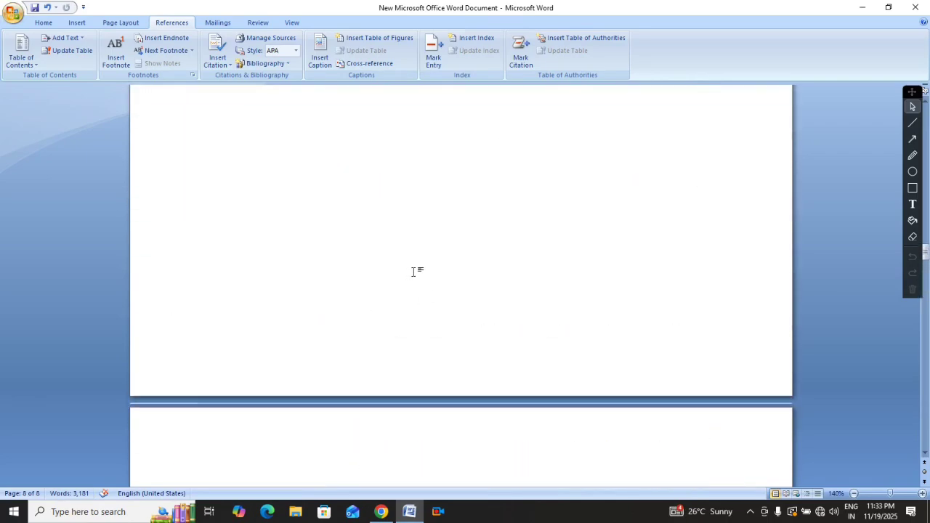
scroll(421, 269, "up", 15)
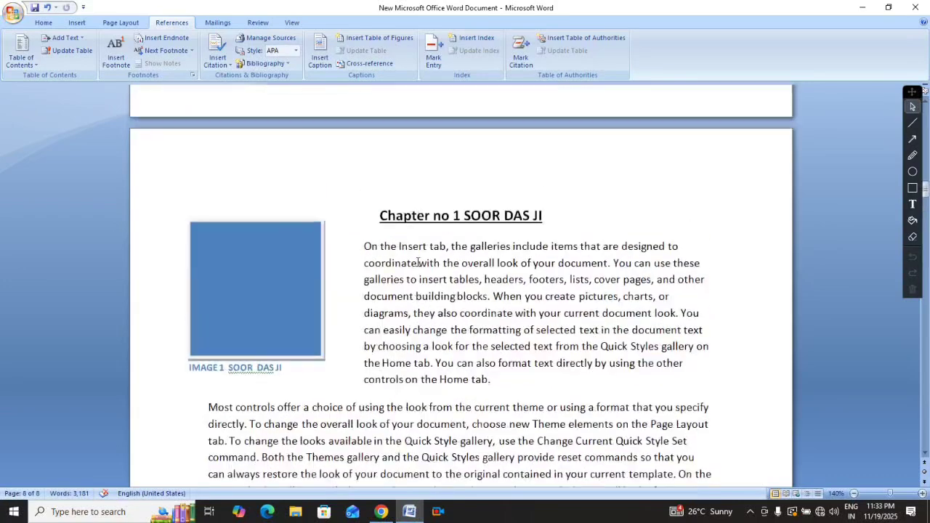
Step: Check the page numbers listed for the chapter images in the table of figures
scroll(416, 262, "up", 15)
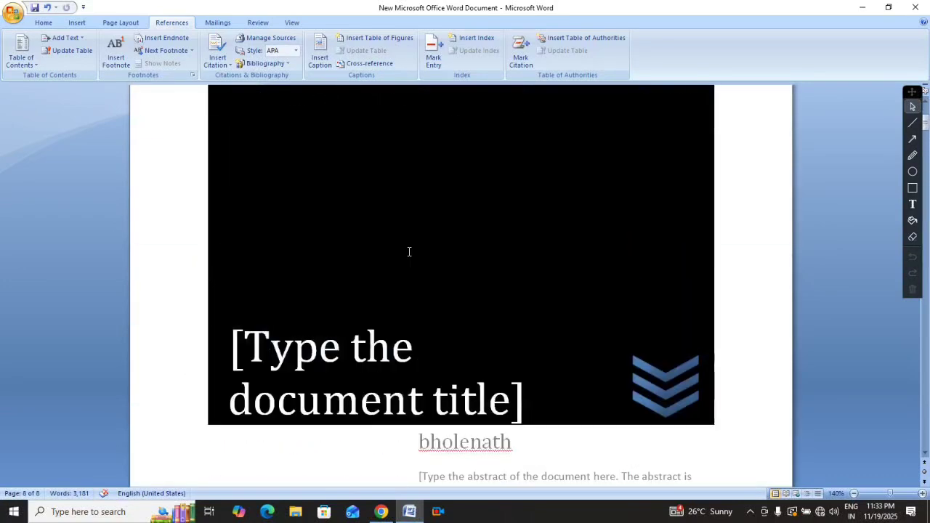
scroll(407, 249, "down", 15)
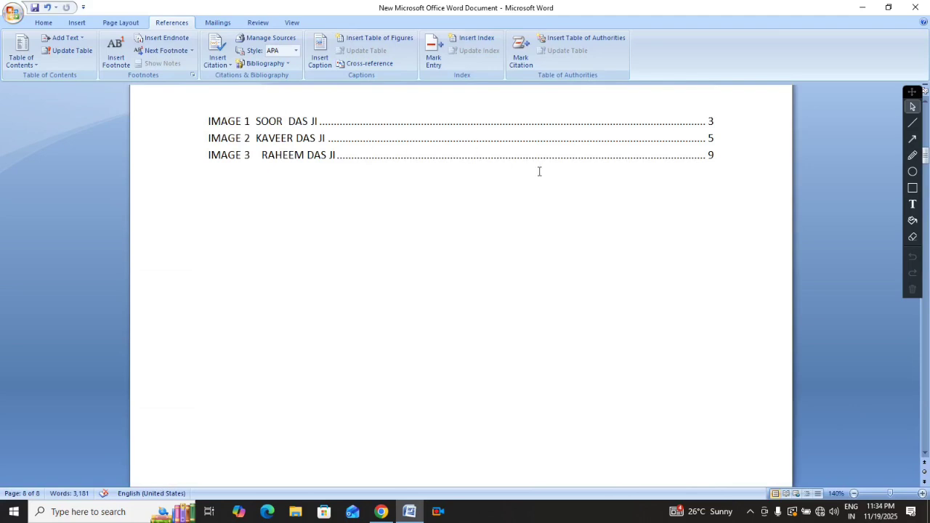
double_click(692, 142)
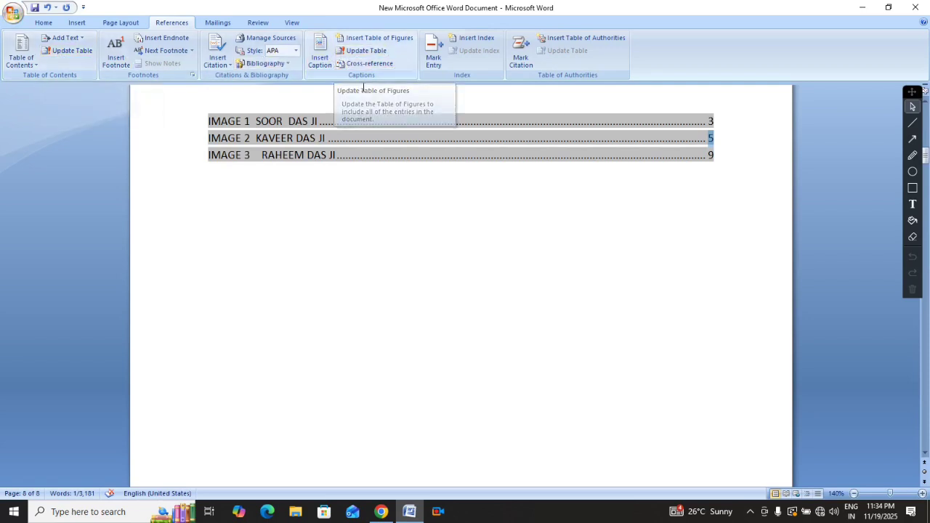
left_click(358, 220)
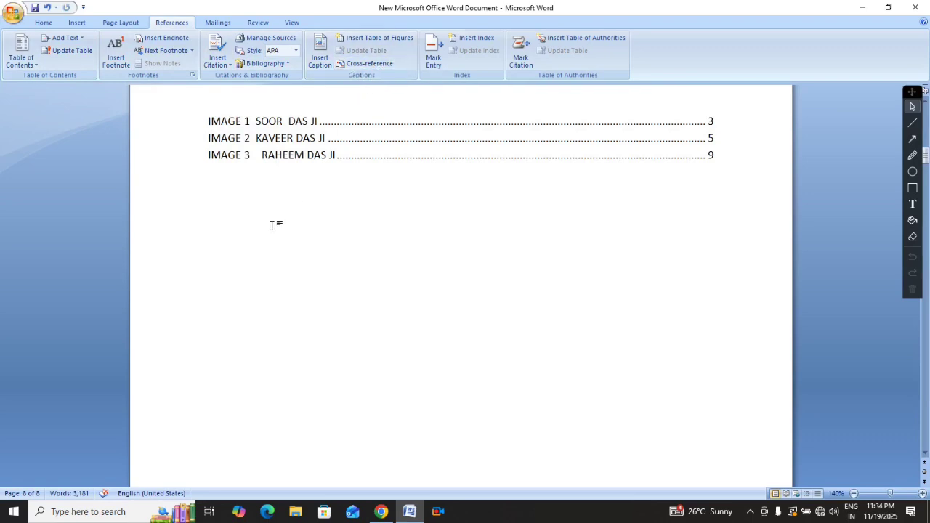
Step: Start a cross-reference below the table of figures, look through the Bookmark and Endnote reference types, and choose the IMAGE reference type
scroll(274, 224, "down", 10)
scroll(208, 457, "up", 5)
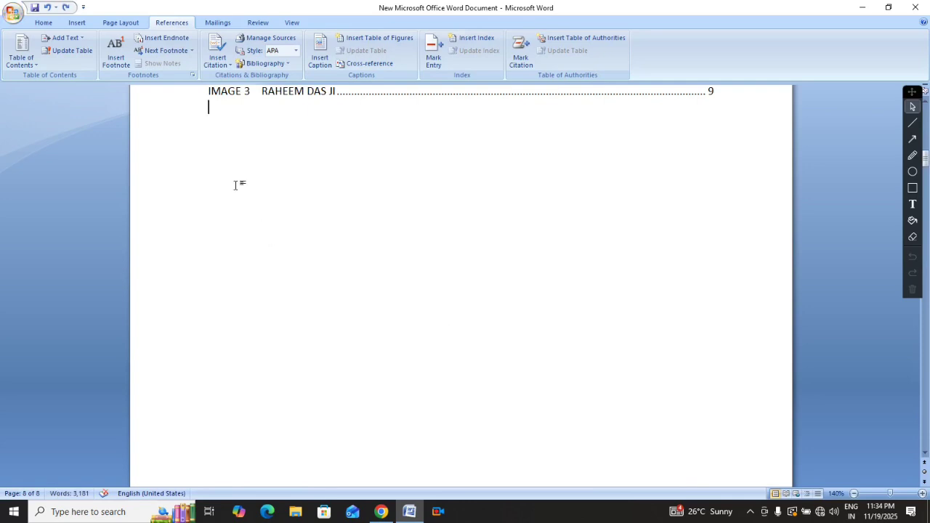
key("Delete")
left_click(361, 64)
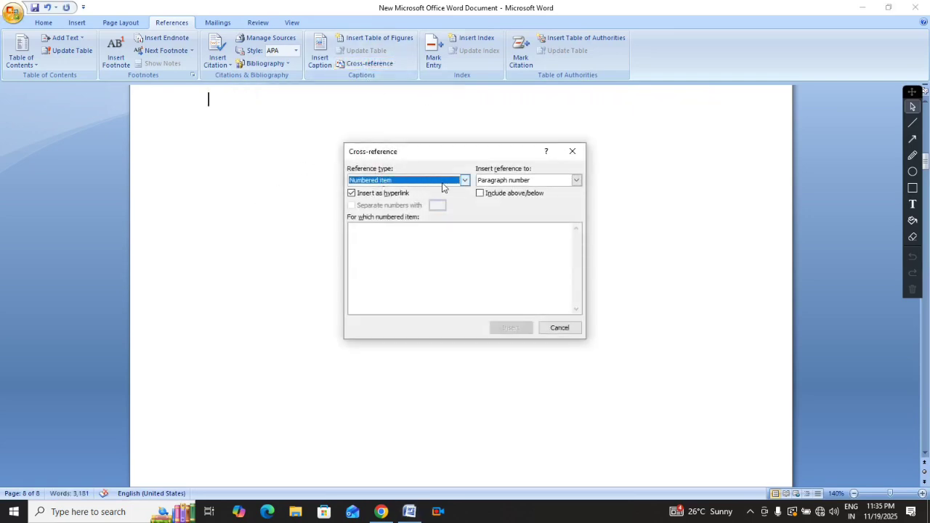
left_click(465, 180)
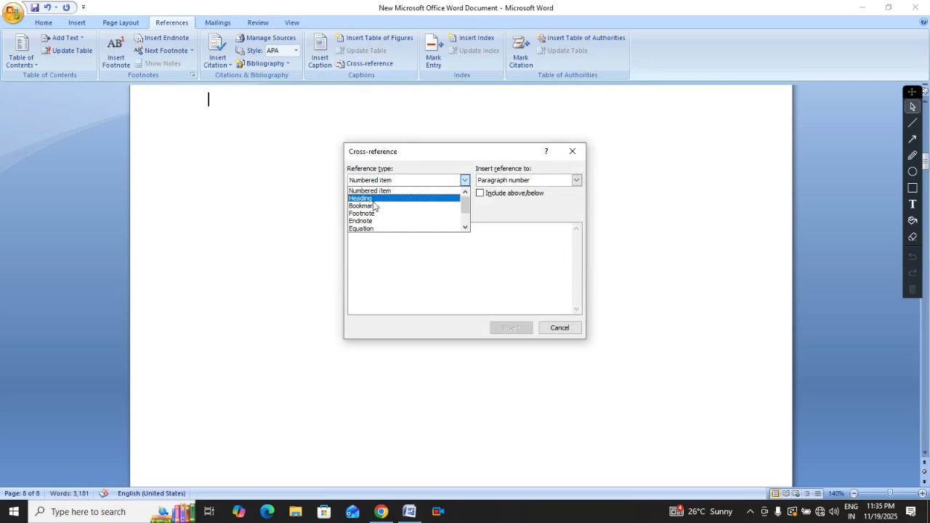
left_click(377, 206)
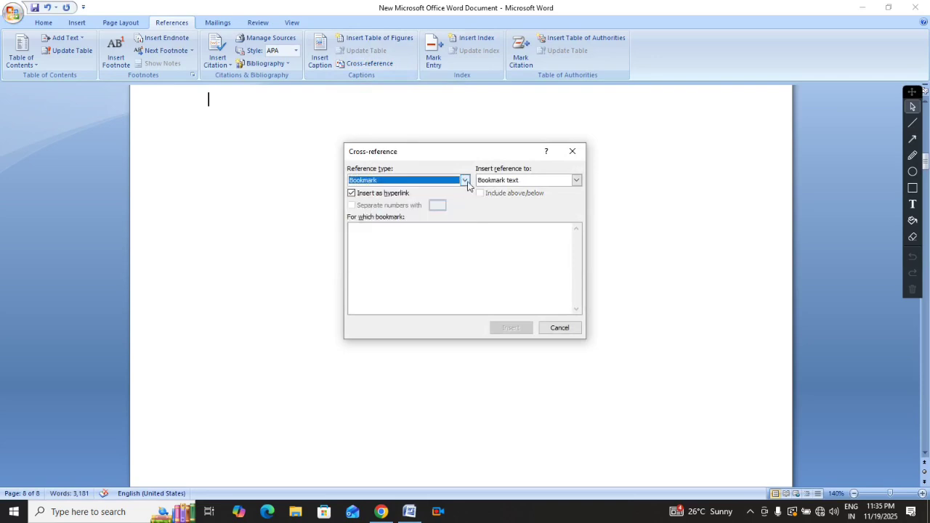
left_click(465, 180)
left_click(367, 221)
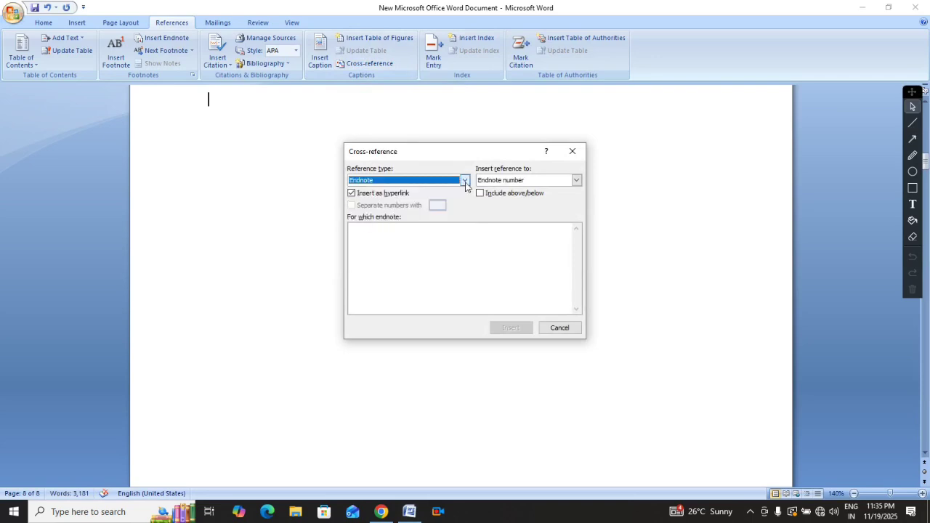
left_click(466, 180)
scroll(398, 214, "down", 1)
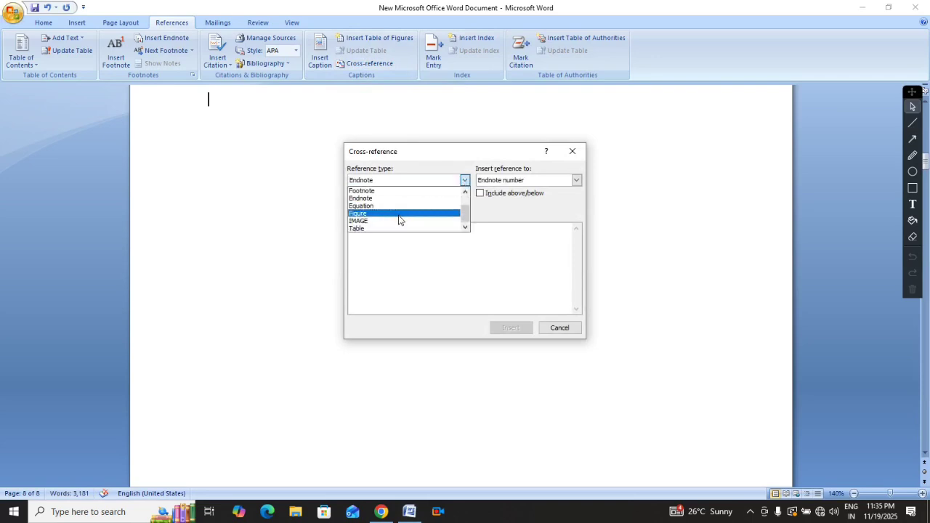
left_click(357, 222)
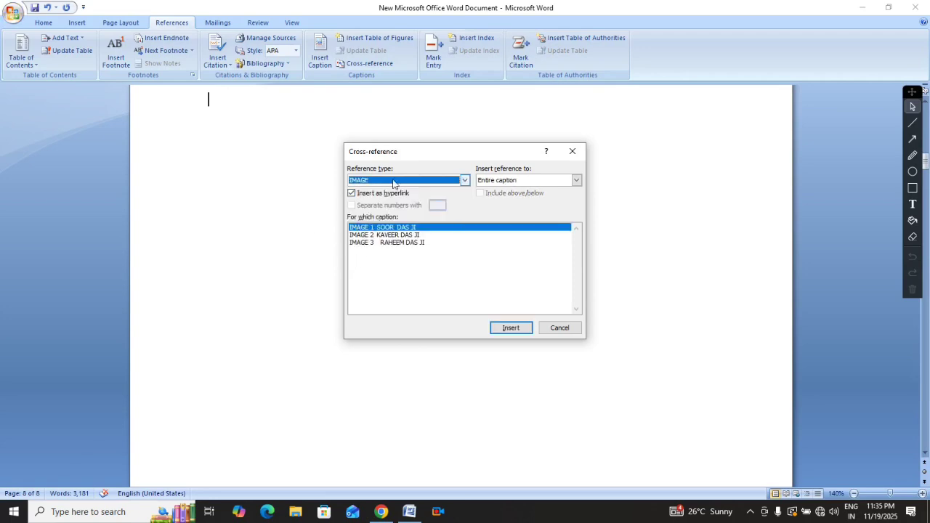
Step: Insert hyperlinked entire-caption cross-references to IMAGE 1, IMAGE 3 and IMAGE 2, in that order
left_click_drag(414, 152, 342, 93)
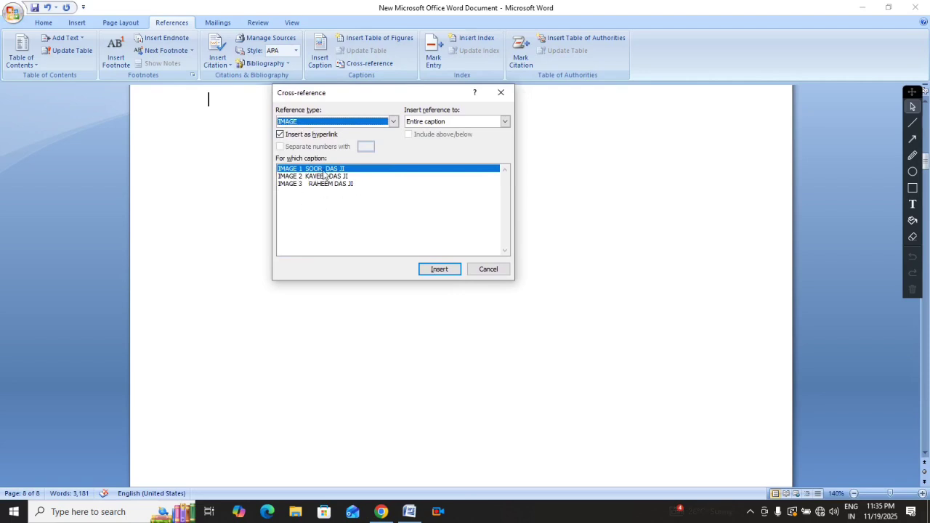
left_click(439, 270)
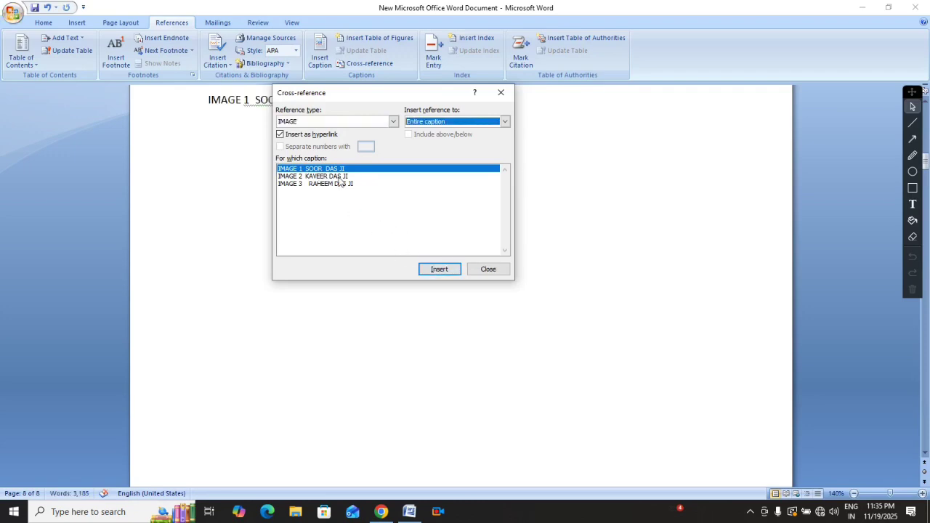
left_click(324, 183)
left_click(438, 269)
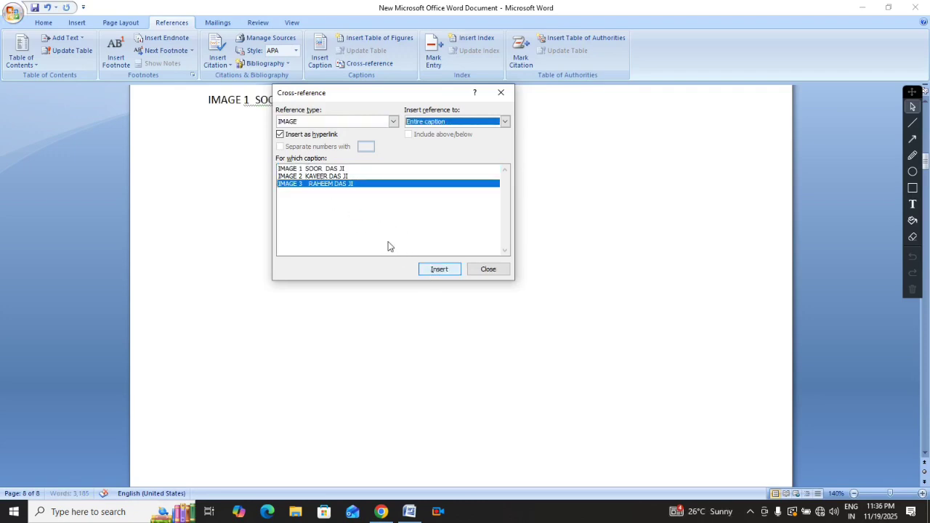
left_click(320, 176)
left_click(431, 269)
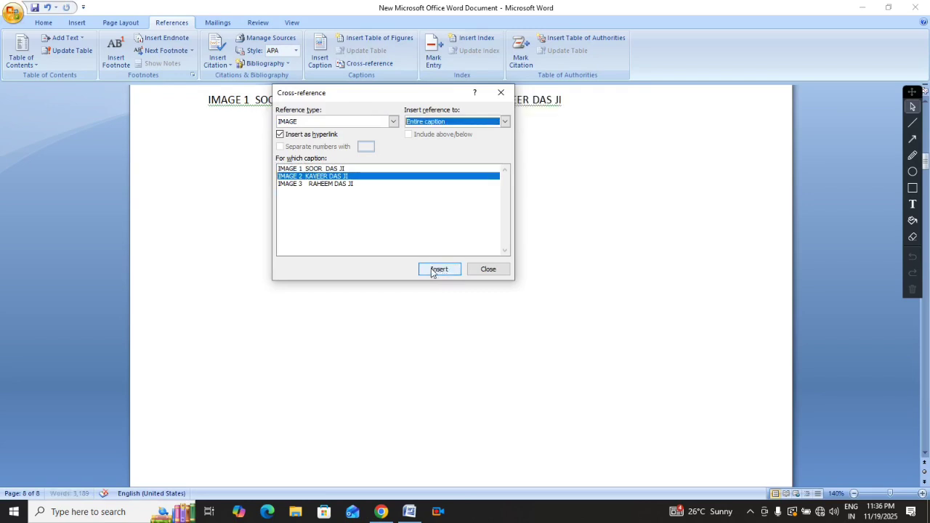
left_click(479, 270)
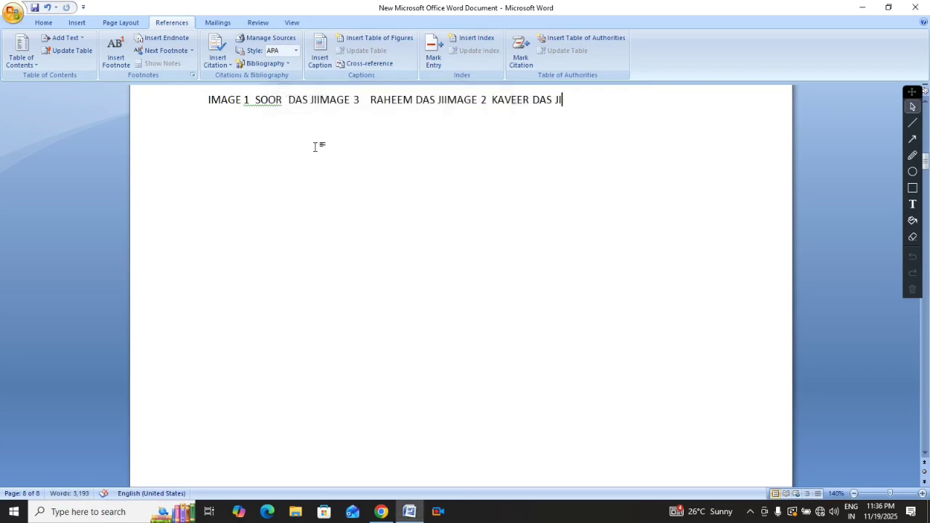
Step: Split the three inserted cross-references so that IMAGE 1, IMAGE 3 and IMAGE 2 each stand on their own line
left_click(318, 99)
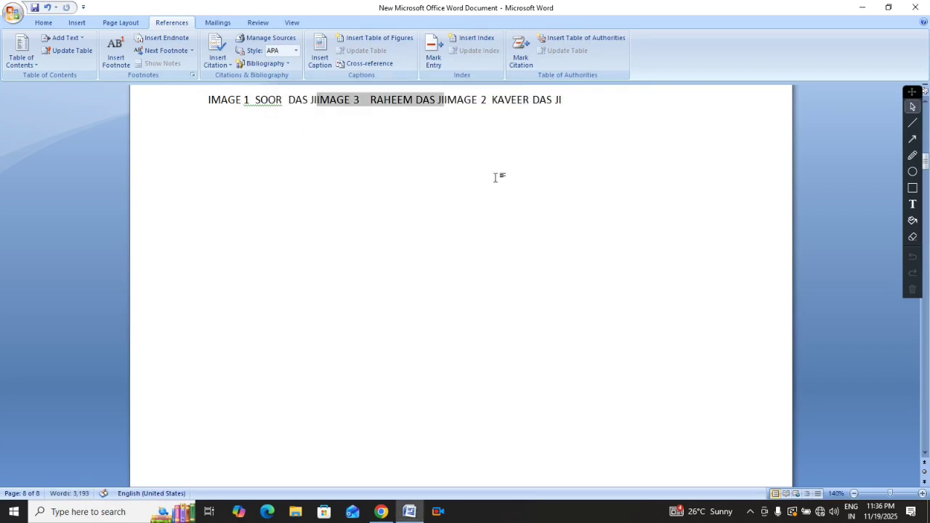
key("Return")
key("Right")
key("Right")
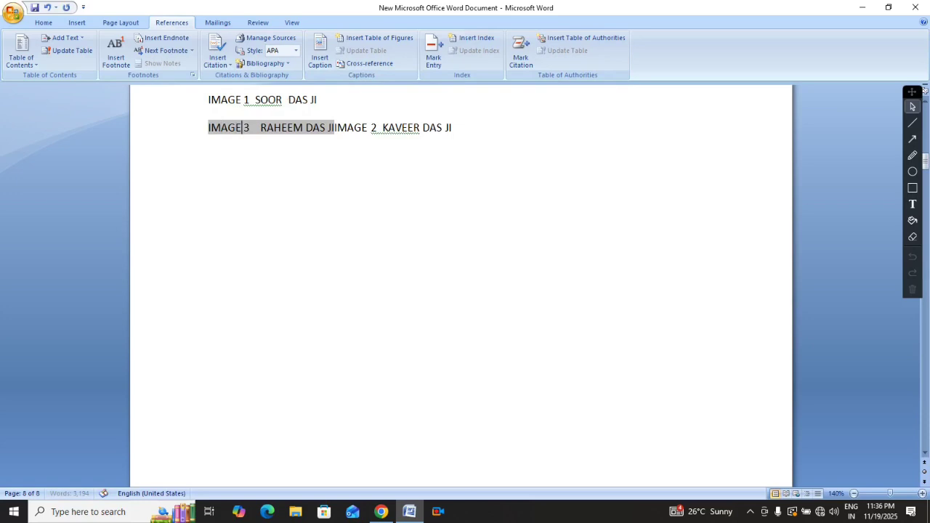
key("Right")
key("Right")
key("Right")
key("Right")
key("Right")
key("Right")
key("Right")
key("Right")
key("Right")
key("Right")
key("Right")
key("Right")
key("Right")
key("Right")
key("Right")
key("Right")
key("Right")
key("Right")
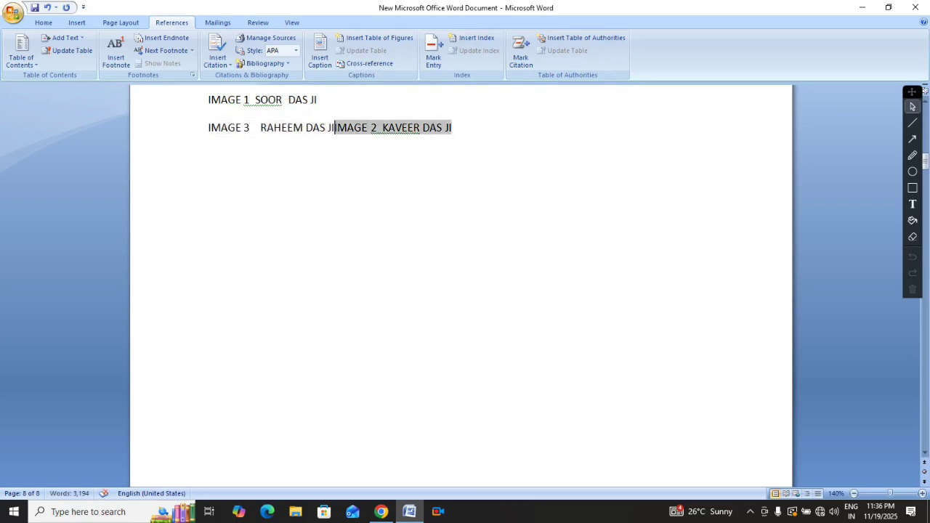
key("Return")
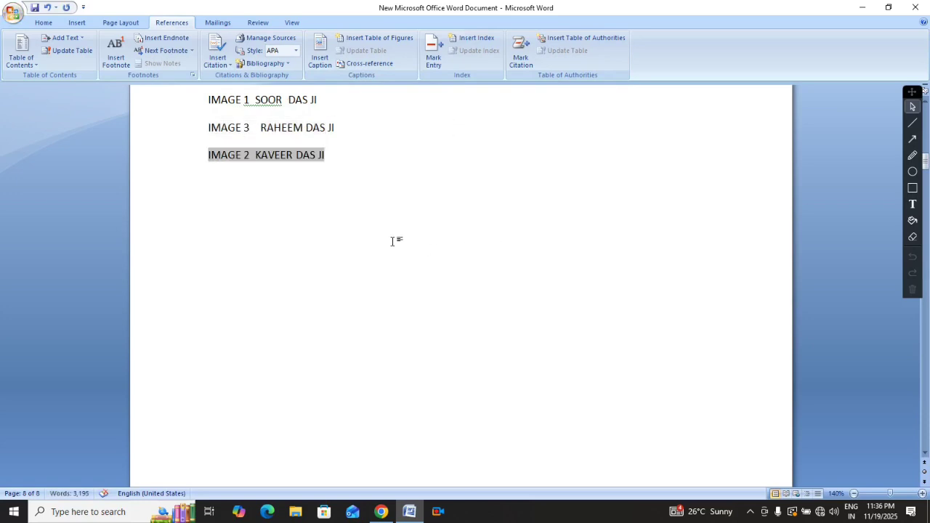
scroll(392, 241, "up", 3)
key("Left")
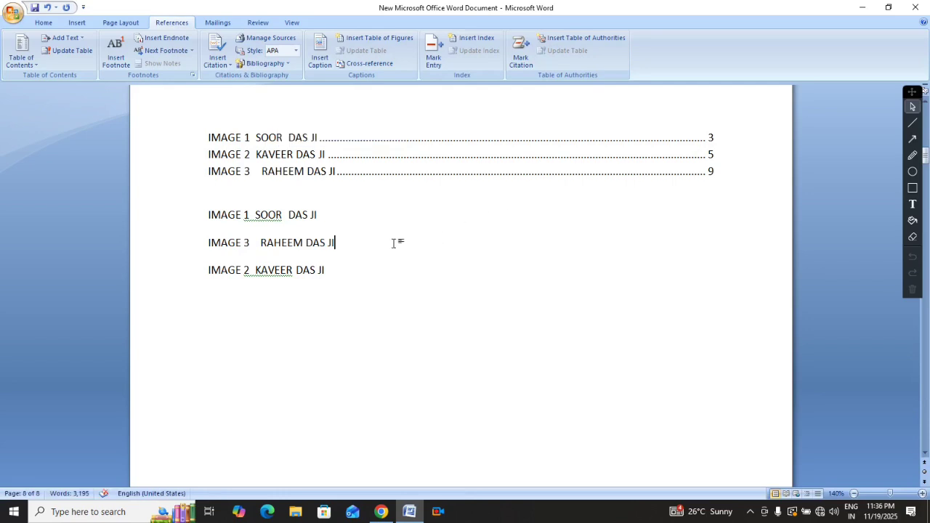
Step: Follow the IMAGE 3 cross-reference below the table of figures to its captioned image
scroll(394, 234, "down", 5)
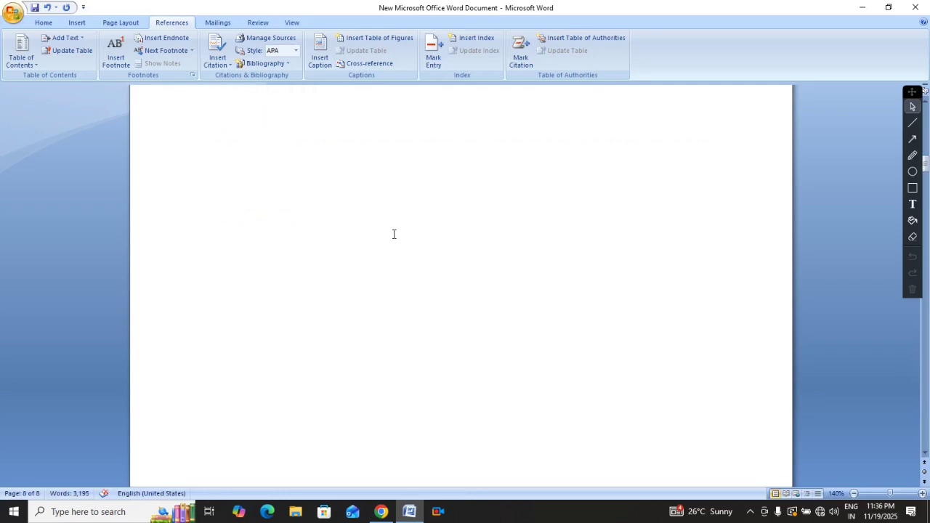
scroll(352, 242, "up", 5)
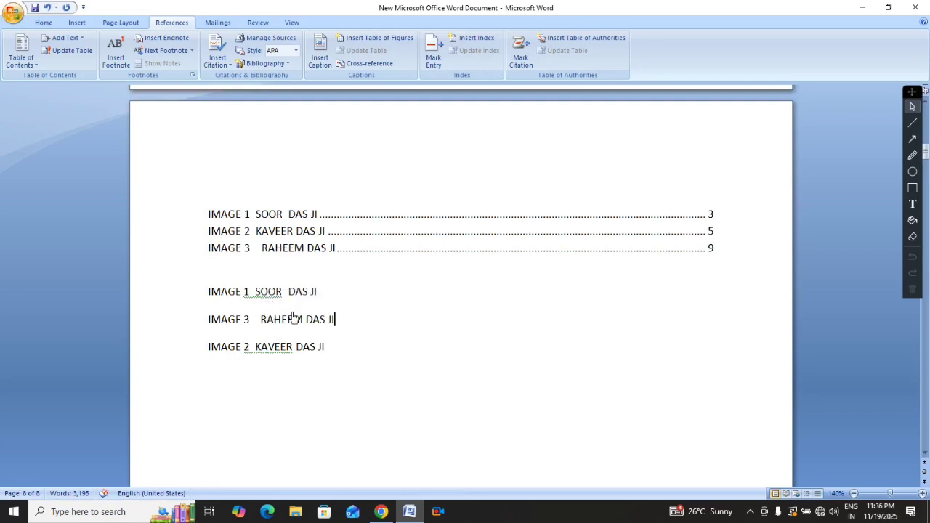
left_click(275, 327, "ctrl")
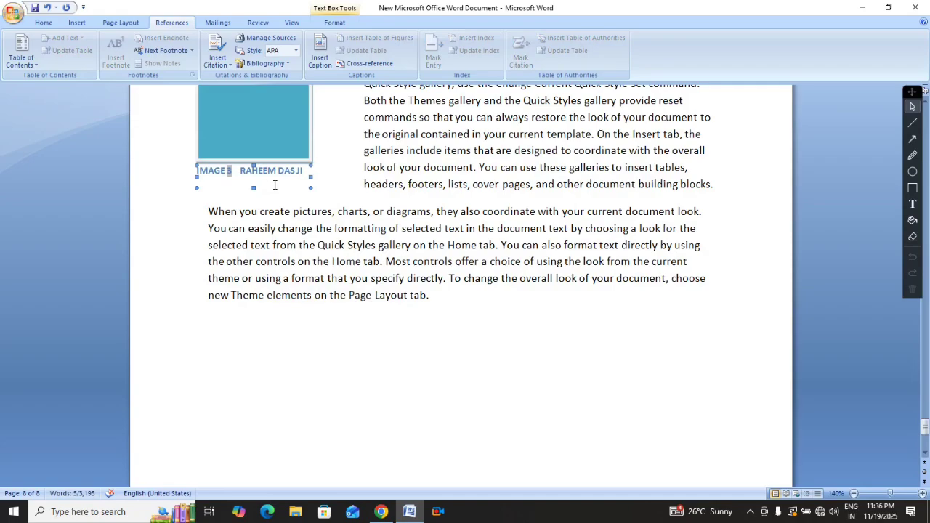
Step: Return to the list of cross-references and follow the IMAGE 2 link to the chapter 2 image caption
scroll(280, 178, "up", 15)
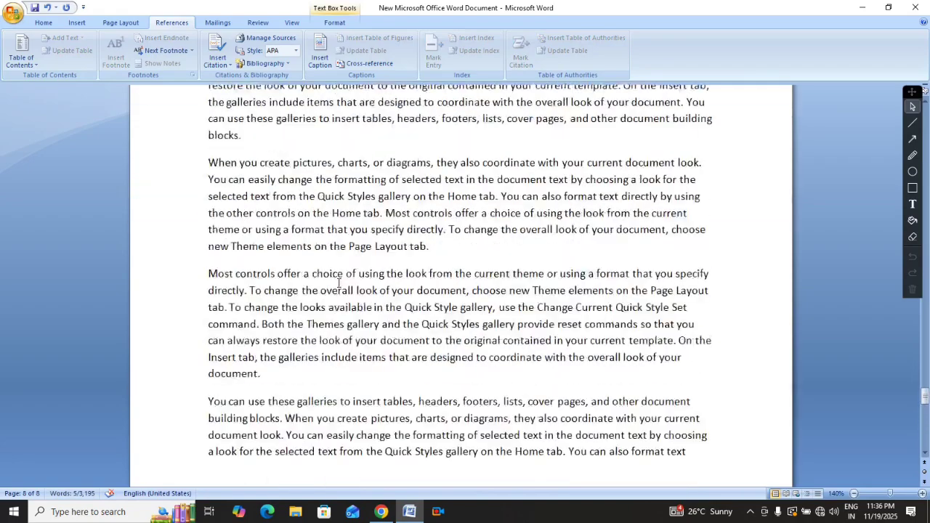
scroll(330, 282, "up", 15)
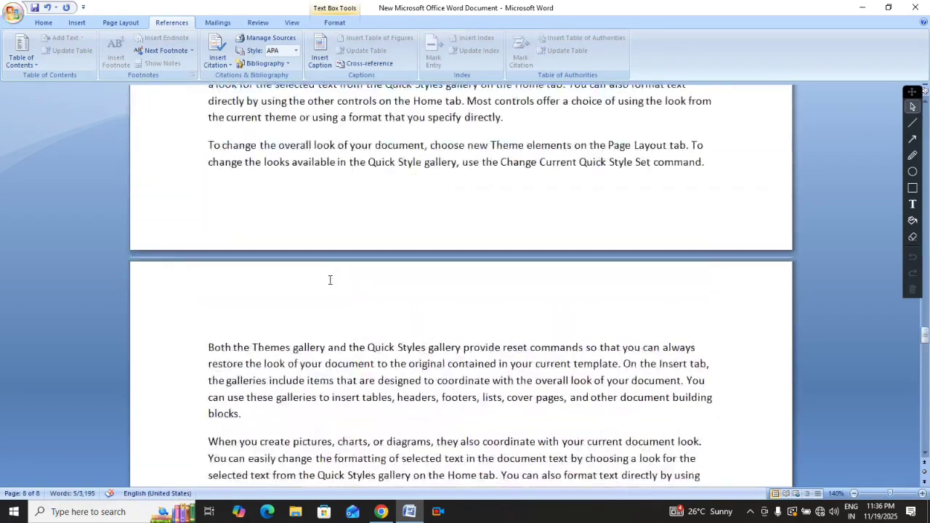
scroll(329, 276, "up", 15)
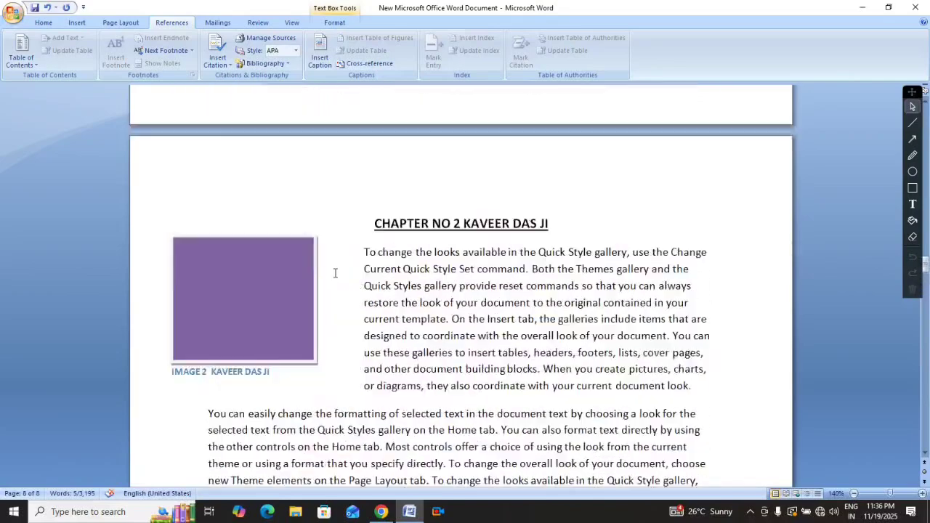
scroll(331, 272, "up", 15)
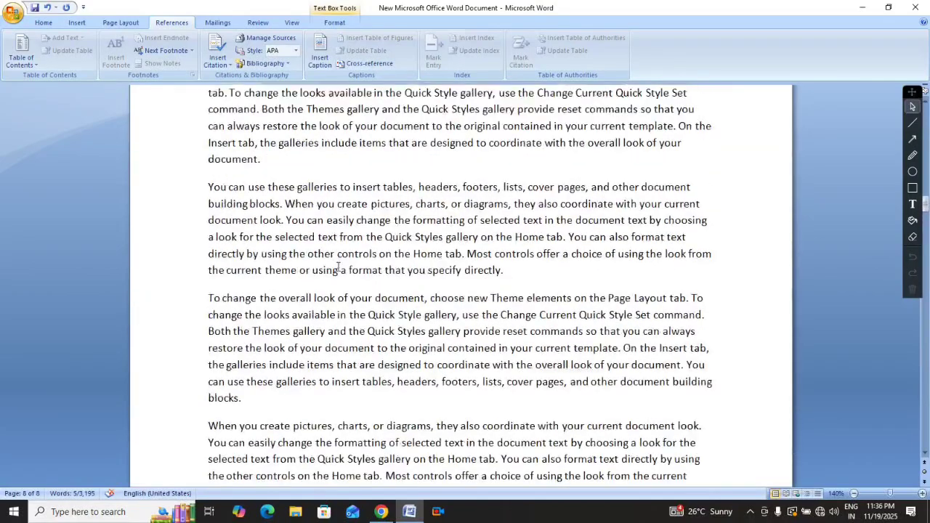
scroll(323, 277, "up", 12)
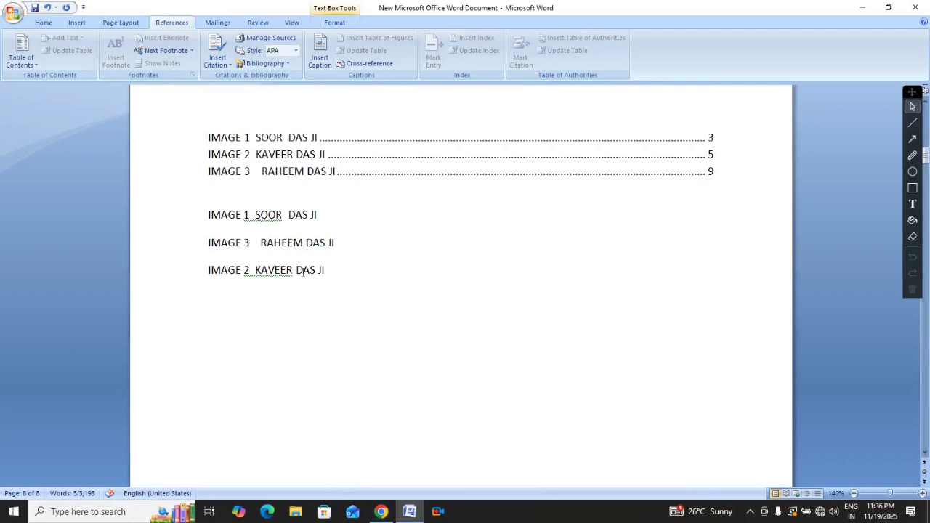
triple_click(276, 276)
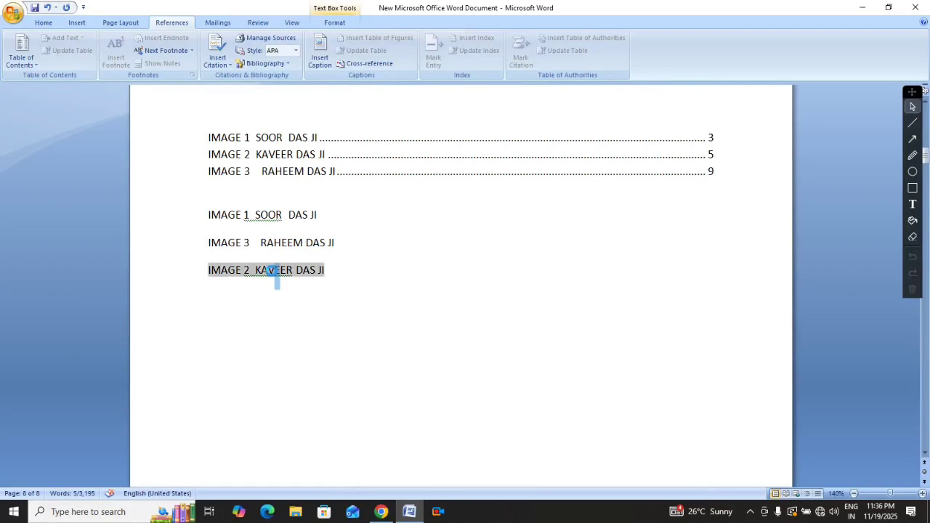
left_click(276, 272, "ctrl")
left_click(284, 181)
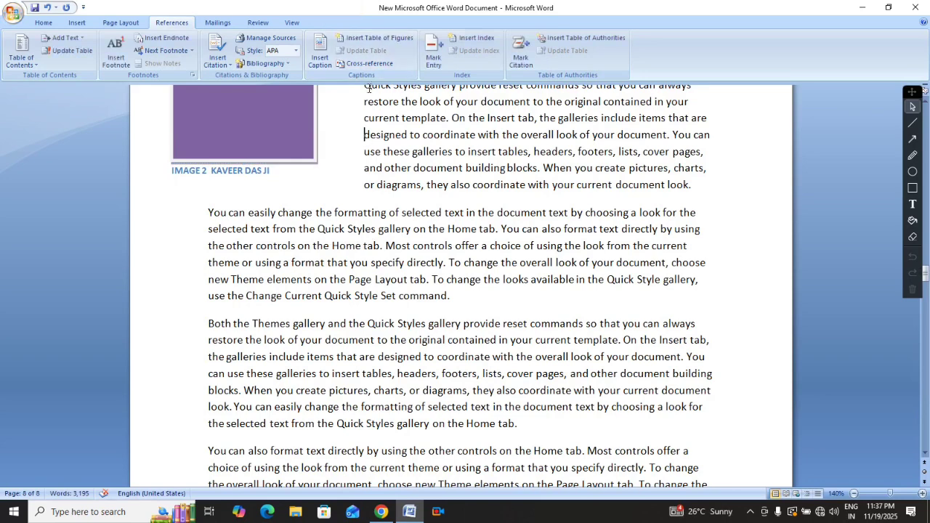
Step: View the Endnote reference type in the Cross-reference dialog and close it without inserting anything
left_click(369, 64)
left_click(340, 159)
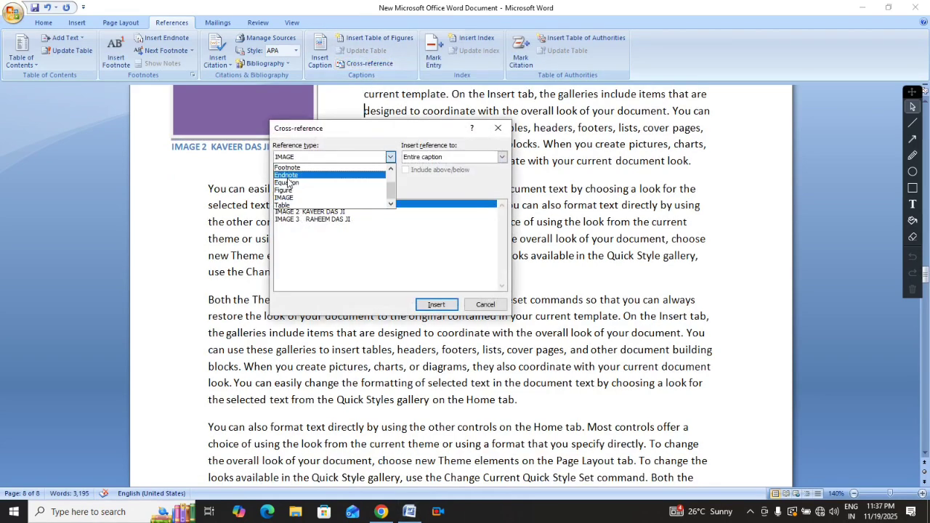
left_click(291, 174)
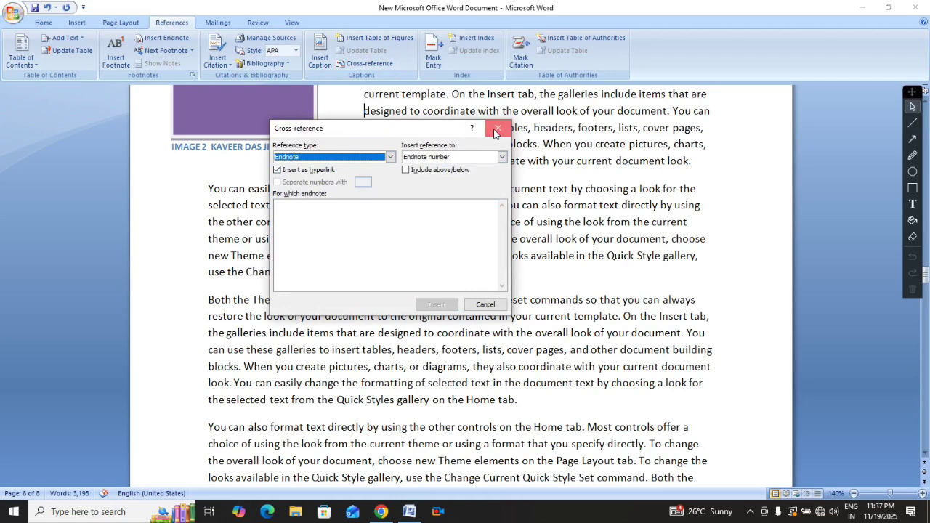
left_click(498, 128)
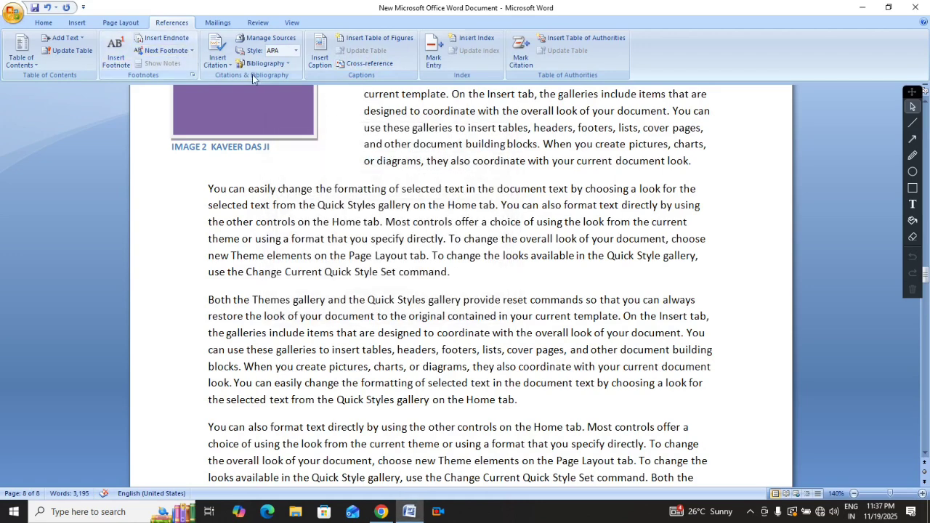
scroll(291, 160, "up", 10)
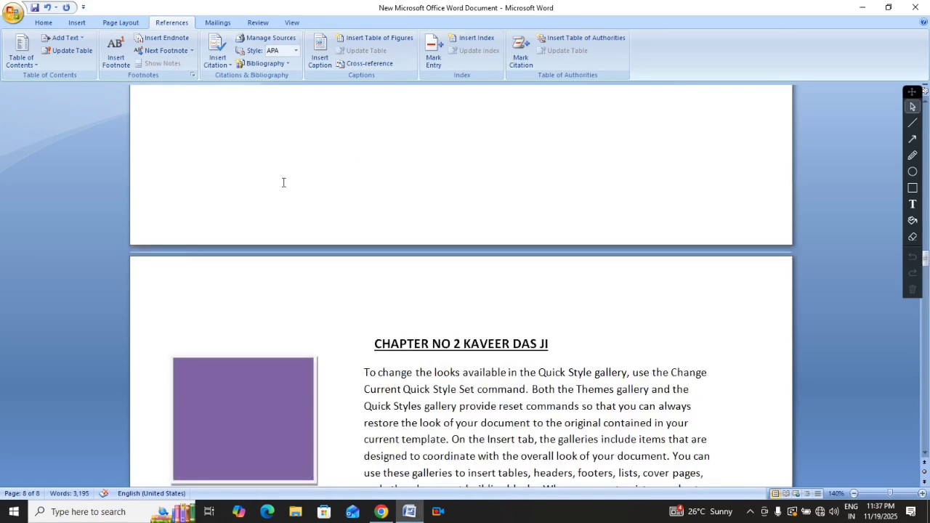
Step: Review the table of figures, the cross-reference list below it and the first page of chapter 1
scroll(323, 188, "up", 10)
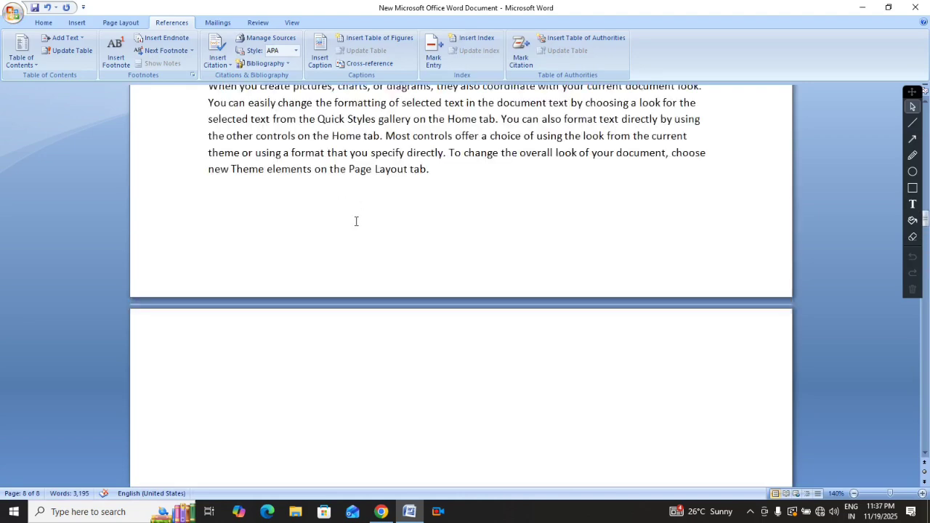
scroll(353, 231, "up", 10)
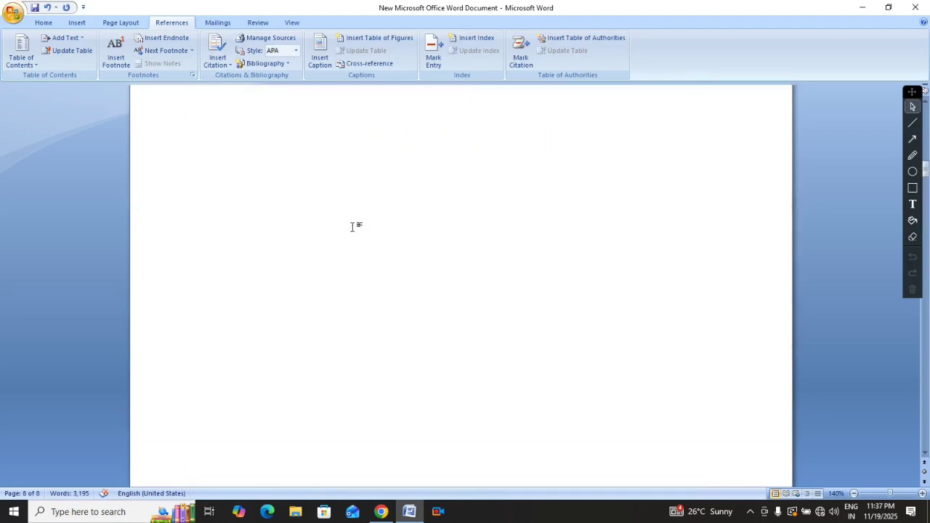
scroll(351, 227, "up", 5)
scroll(351, 226, "down", 2)
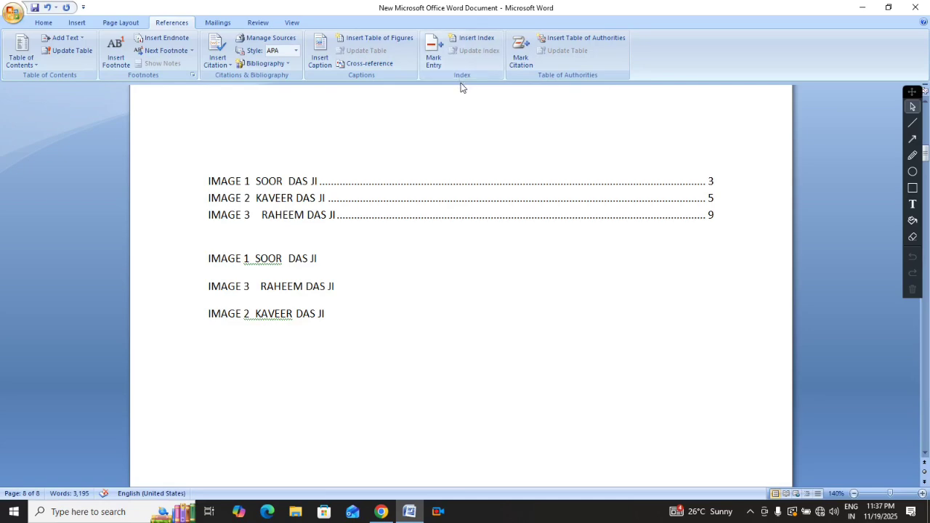
scroll(460, 91, "down", 10)
scroll(458, 102, "down", 6)
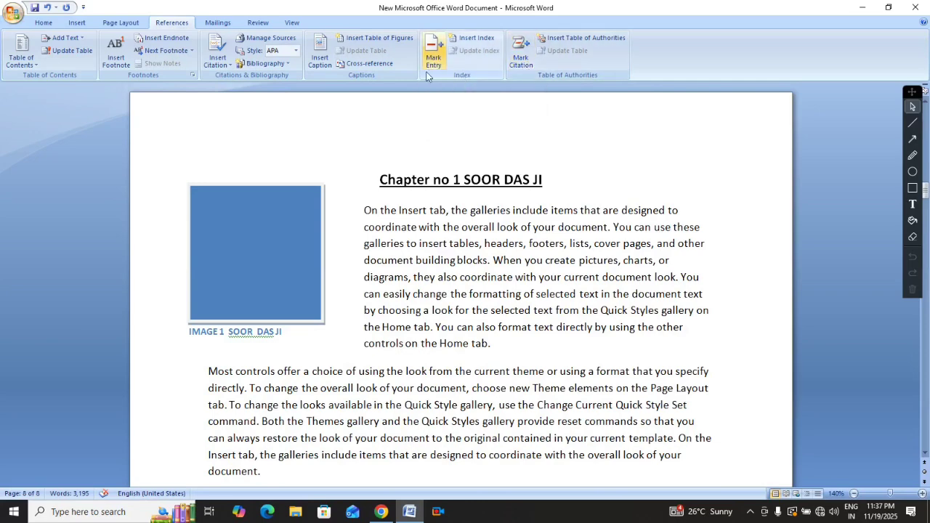
scroll(421, 176, "up", 1)
scroll(421, 176, "up", 3)
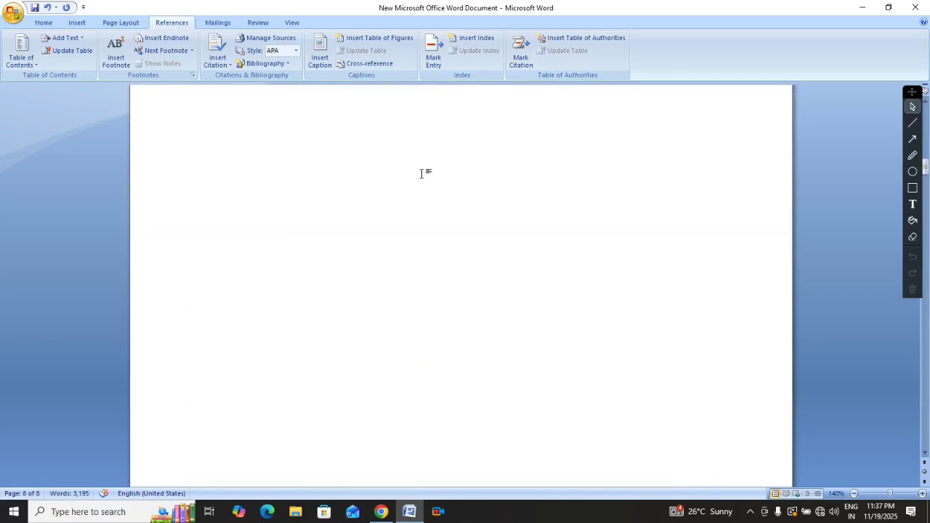
scroll(421, 174, "down", 1)
scroll(421, 174, "down", 3)
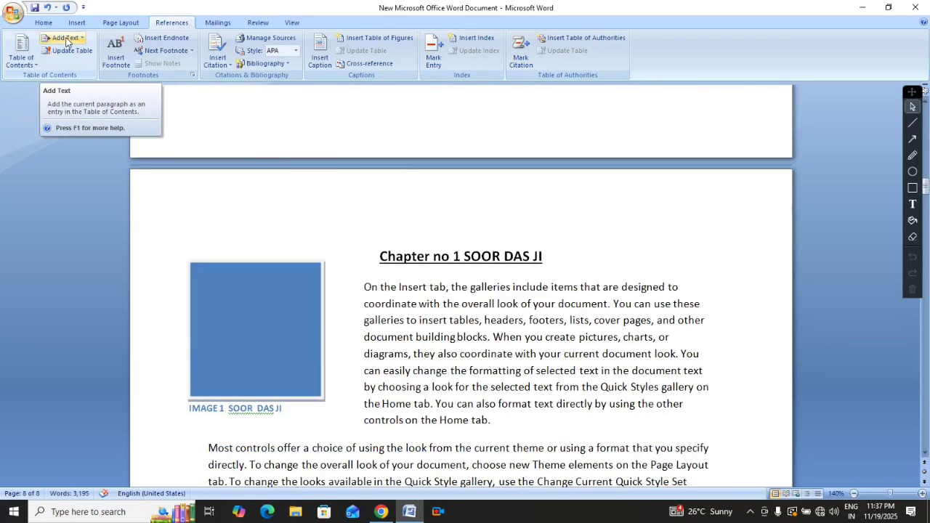
Step: Mark the chapter 1 heading as a main index entry with the subentry COMPUTER, using the current page option
left_click_drag(379, 256, 546, 258)
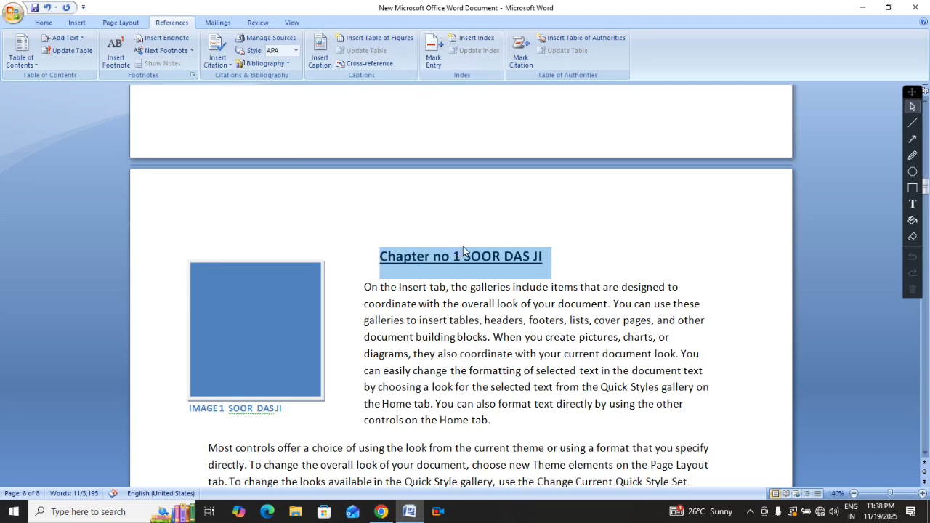
left_click(431, 62)
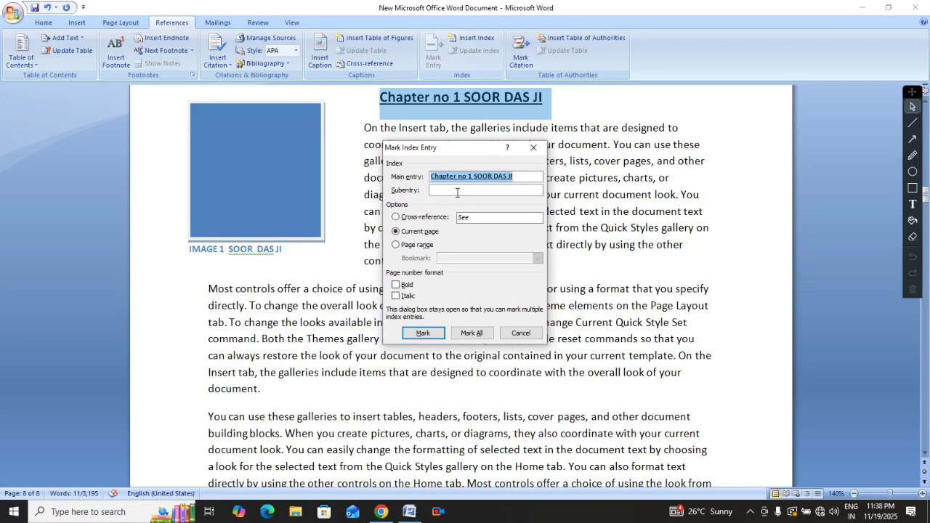
left_click(452, 190)
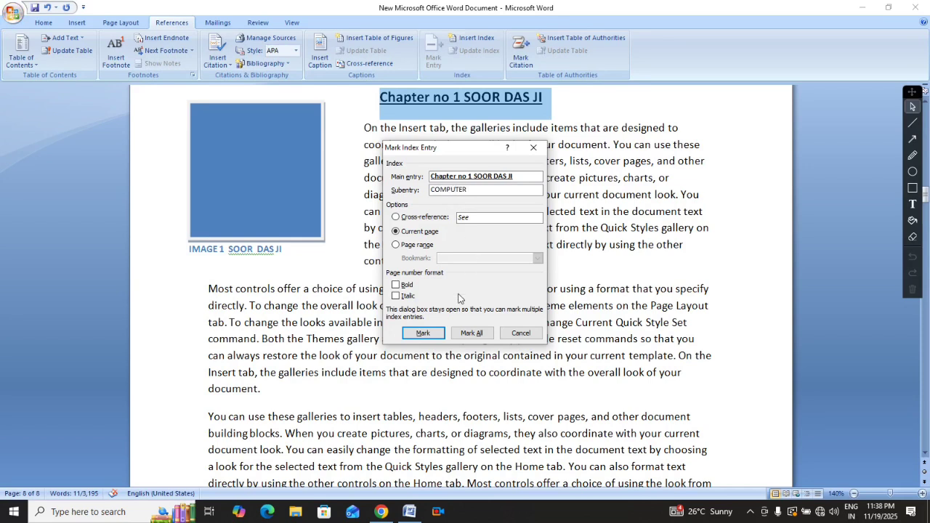
left_click(430, 335)
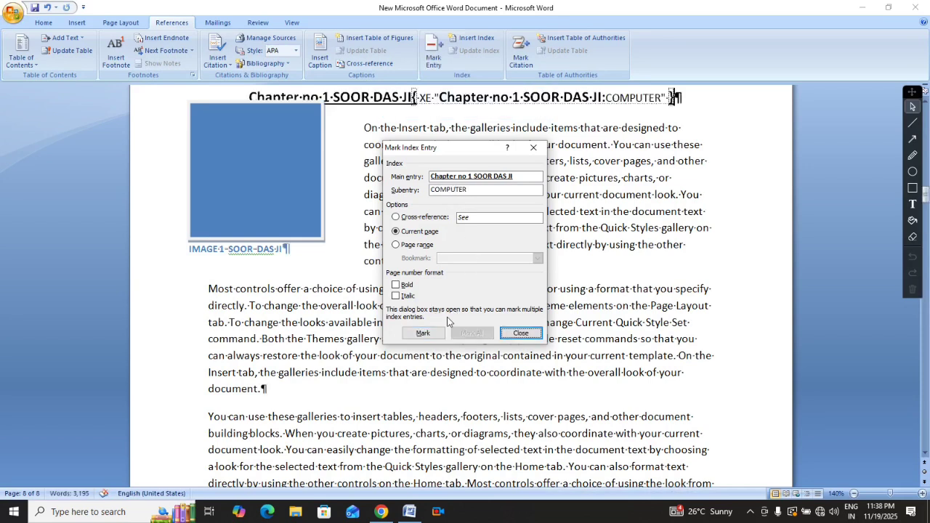
left_click(522, 335)
Step: Mark the chapter 2 heading as a main index entry without a subentry, and hide the formatting marks
scroll(525, 329, "down", 6)
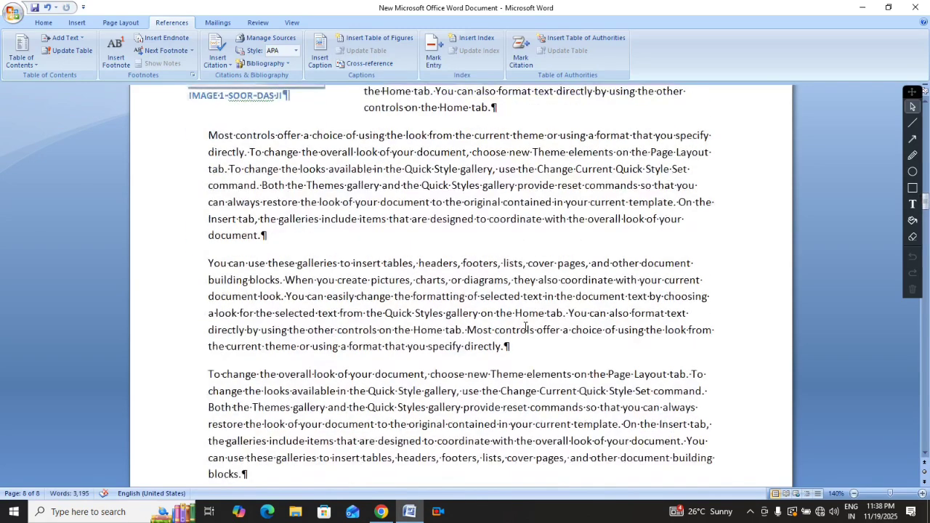
scroll(525, 313, "down", 5)
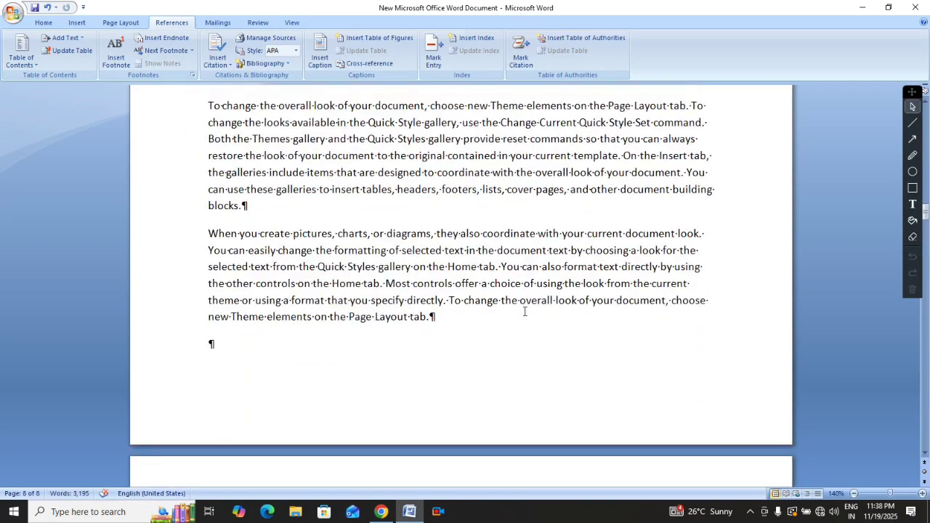
scroll(524, 313, "down", 8)
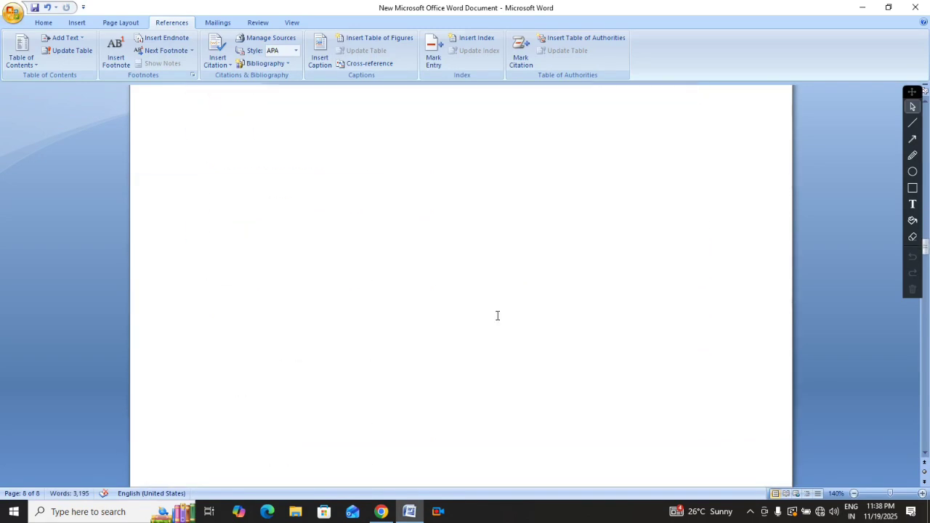
scroll(497, 316, "down", 7)
left_click_drag(368, 184, 554, 185)
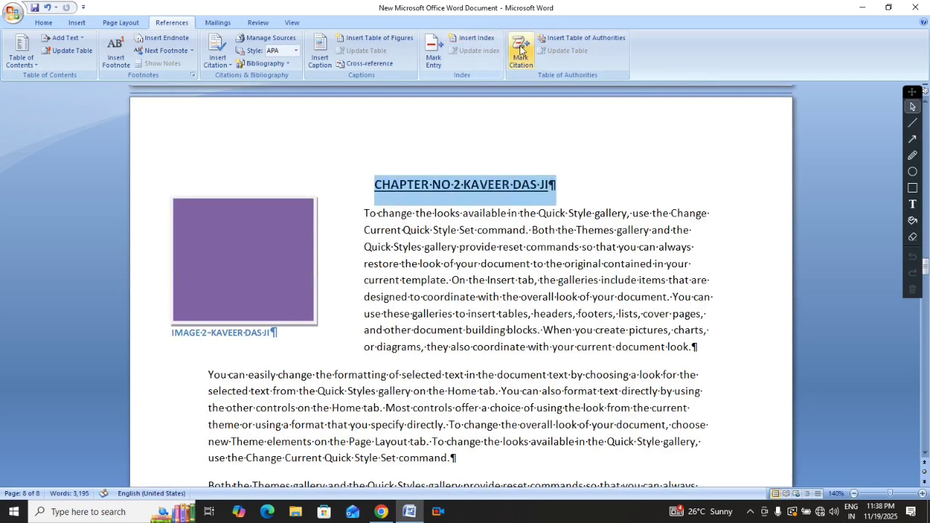
left_click(434, 55)
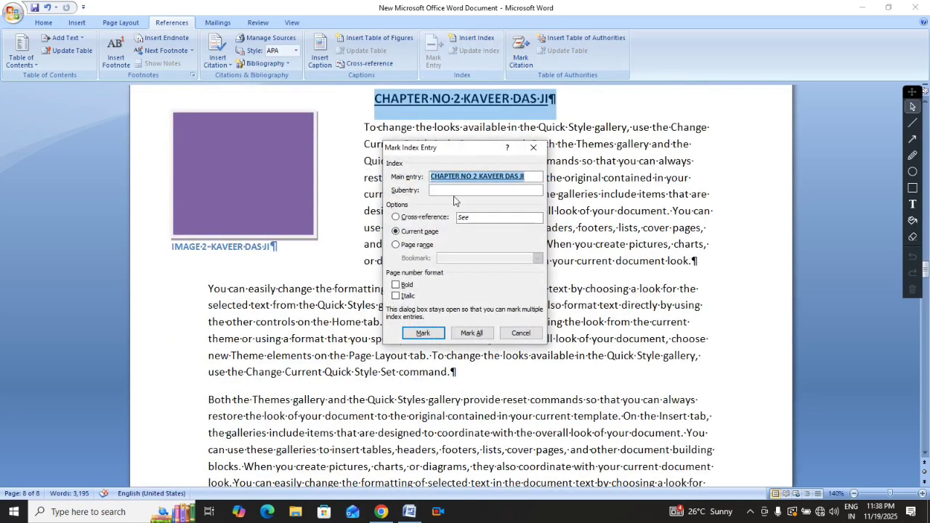
left_click(425, 333)
left_click(518, 333)
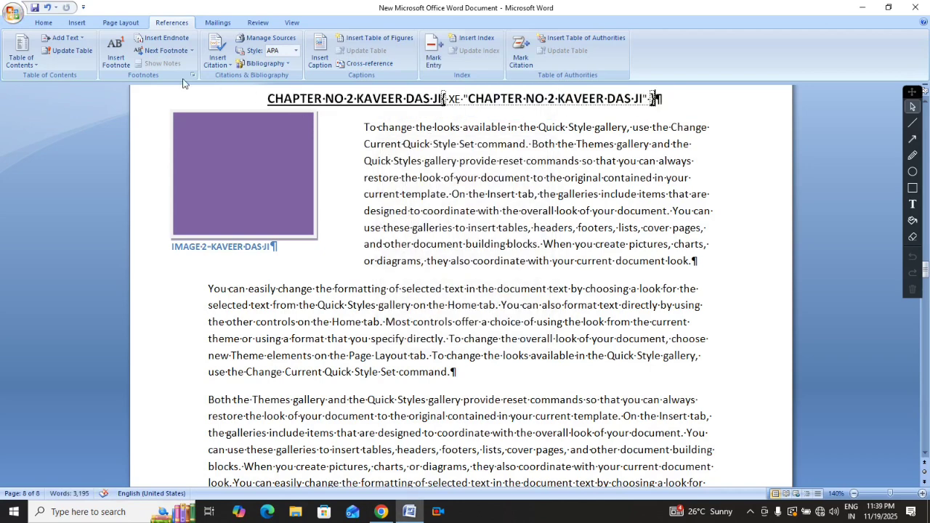
left_click(54, 28)
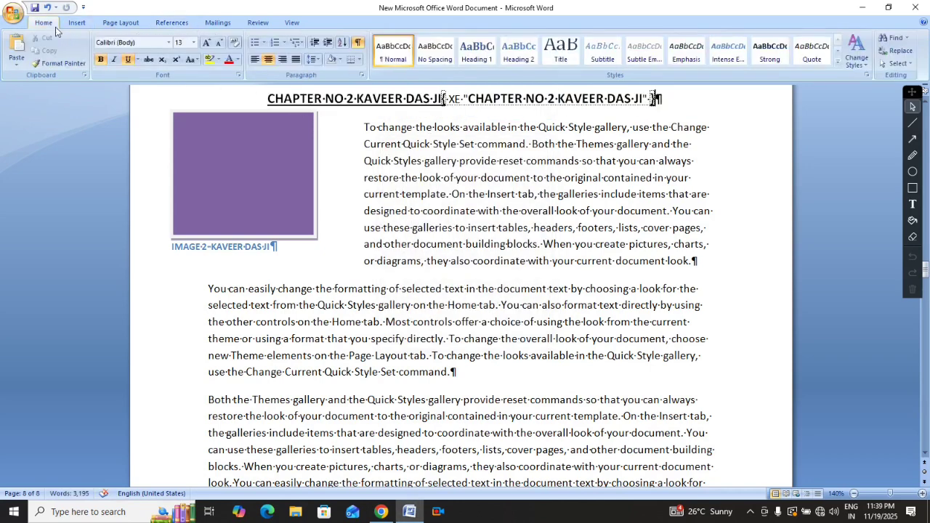
left_click(358, 42)
Step: Mark the chapter 3 heading as a main index entry for the current page, leaving the subentry empty
scroll(432, 209, "down", 15)
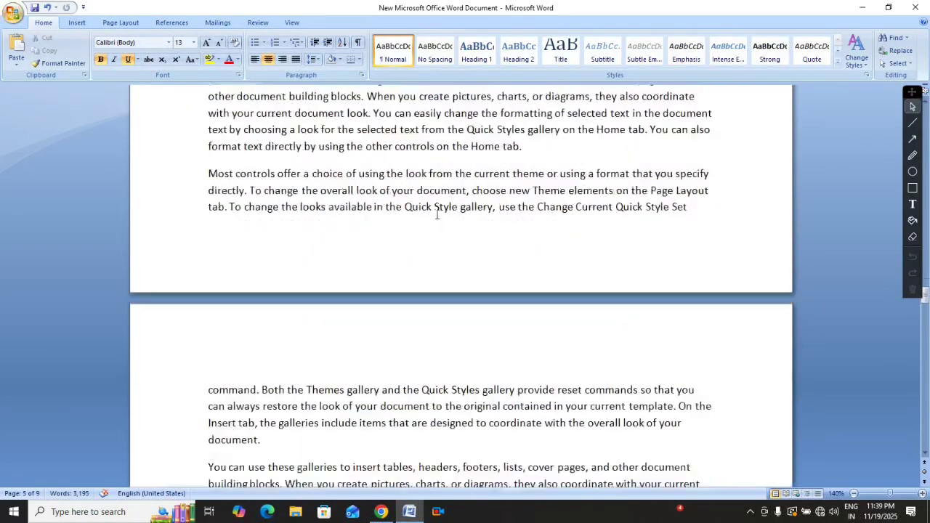
scroll(429, 216, "down", 20)
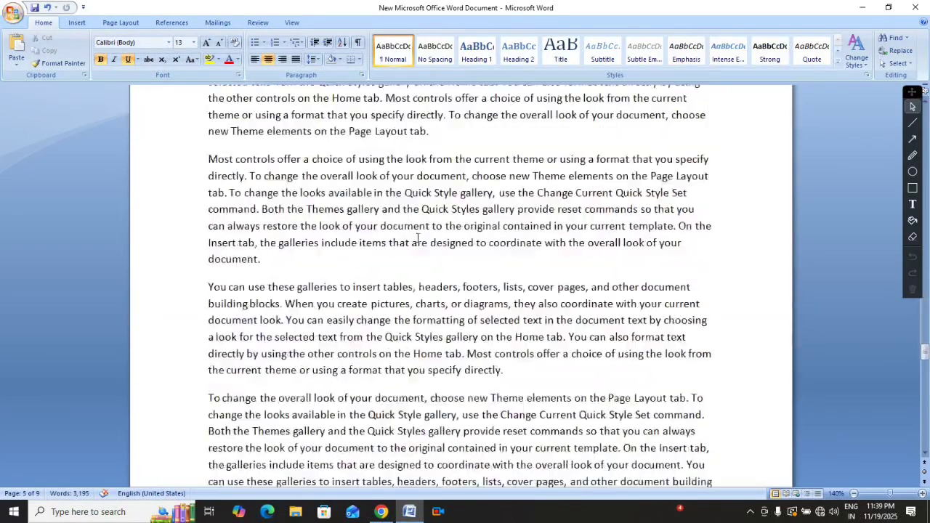
scroll(400, 265, "down", 12)
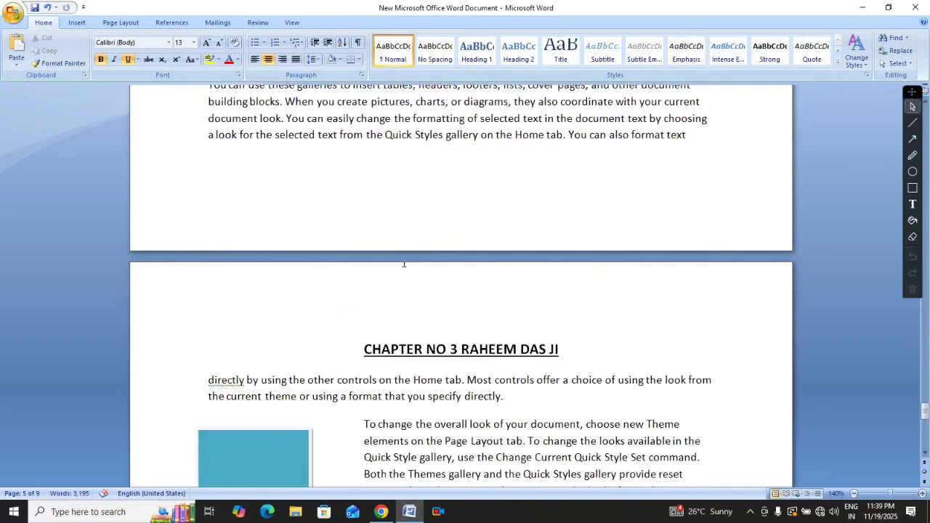
left_click_drag(366, 153, 566, 160)
left_click(181, 23)
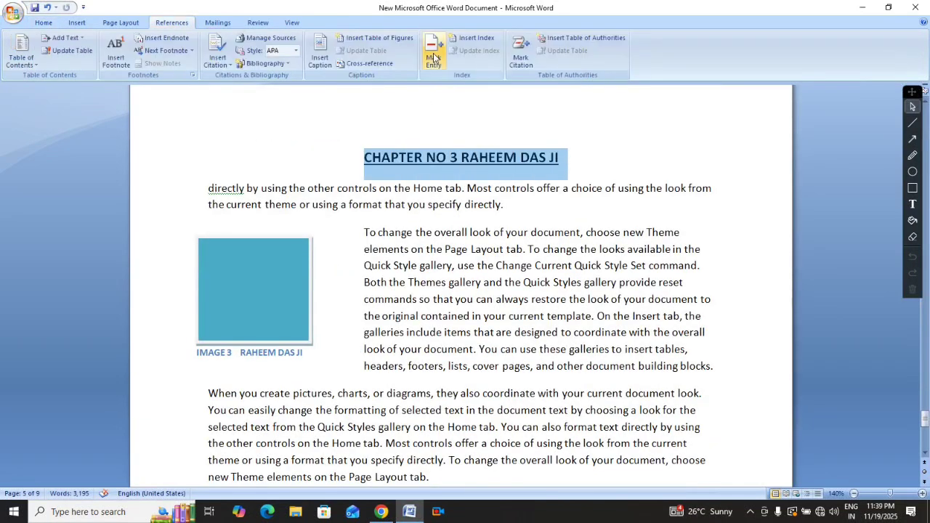
left_click(437, 54)
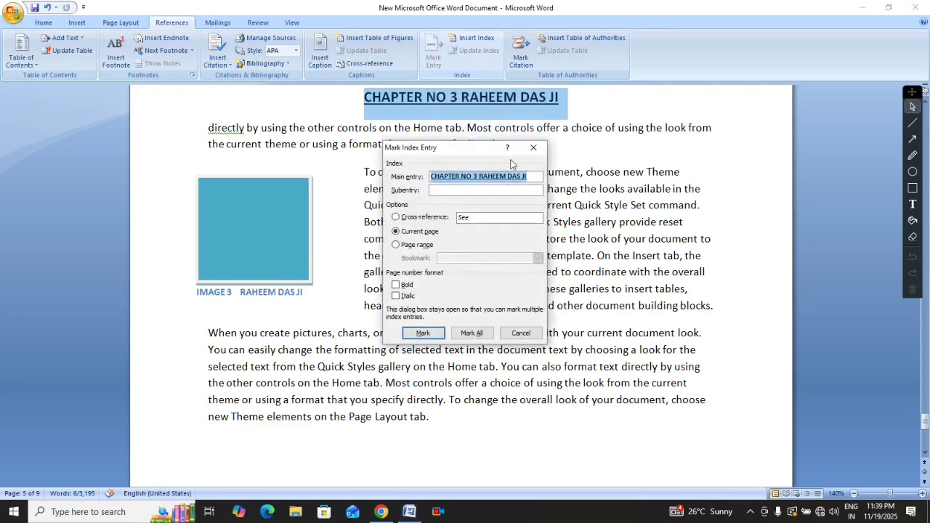
left_click(484, 191)
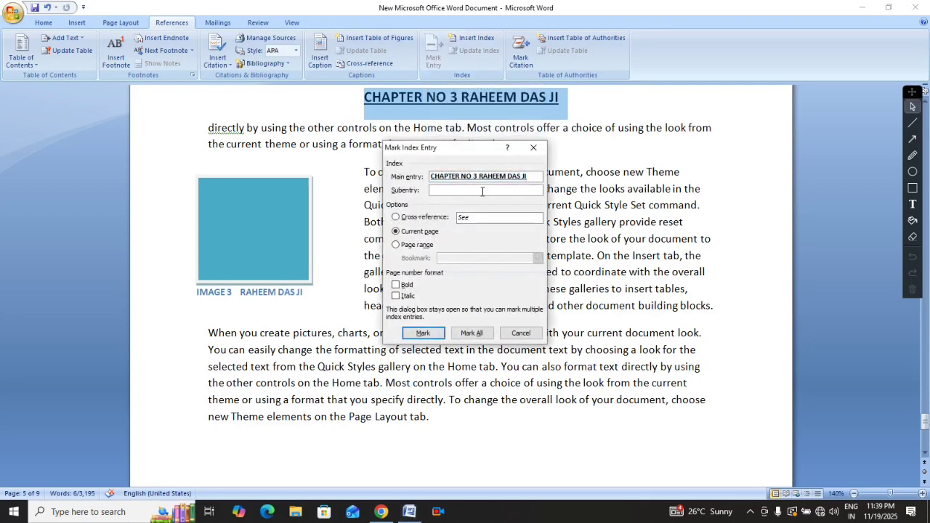
left_click(423, 334)
left_click(520, 334)
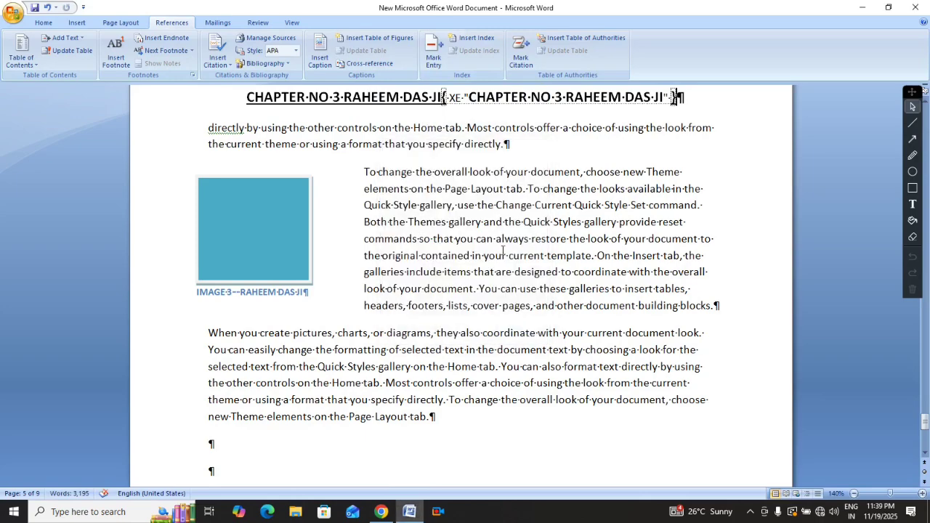
Step: Hide the formatting marks and index field codes around the chapter 3 heading
scroll(503, 250, "up", 4)
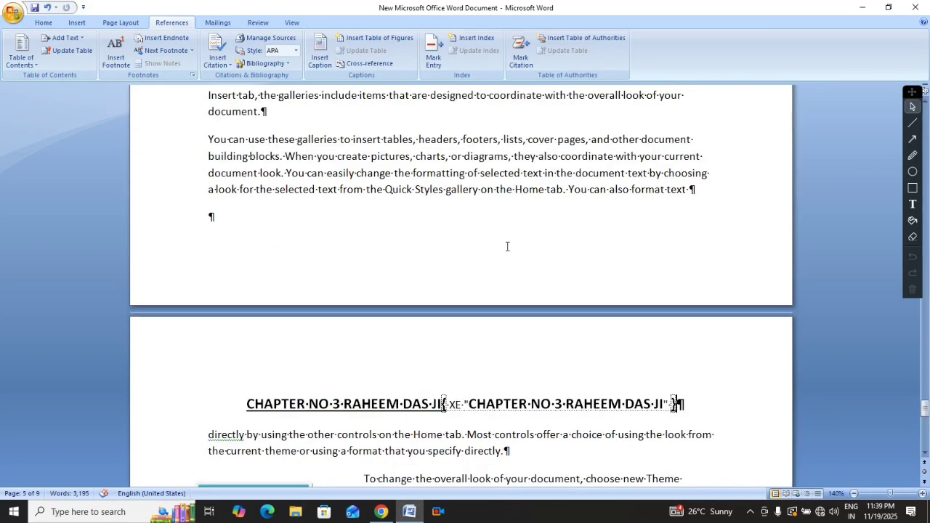
scroll(508, 245, "down", 7)
scroll(516, 247, "up", 7)
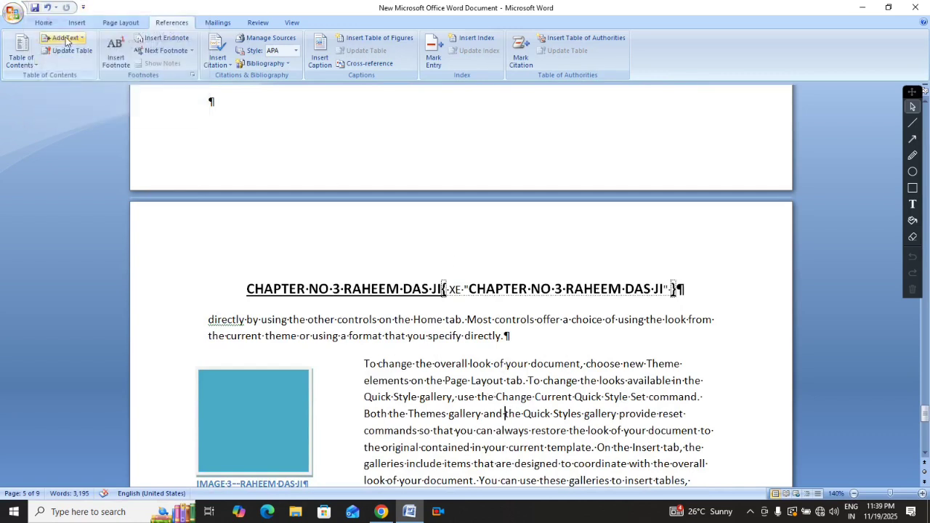
left_click(44, 22)
left_click(358, 42)
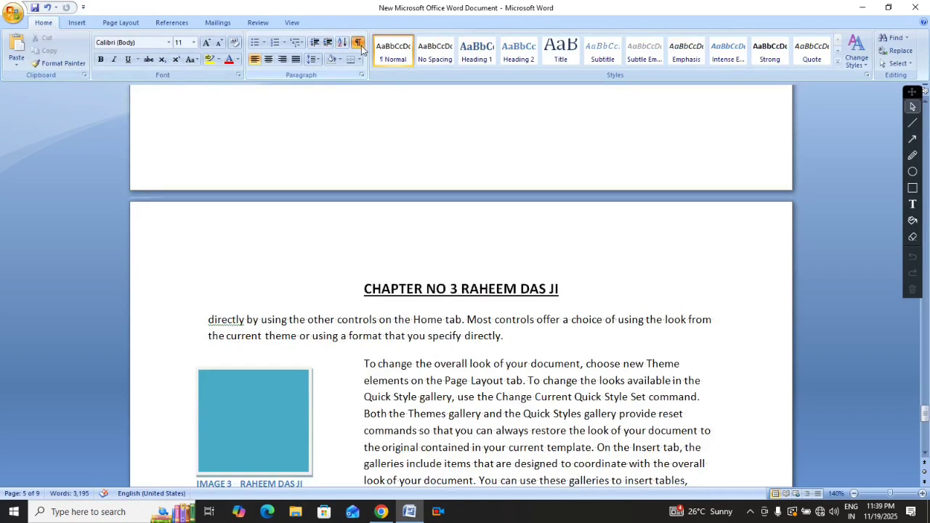
Step: Delete the three IMAGE cross-references below the table of figures
scroll(440, 258, "up", 8)
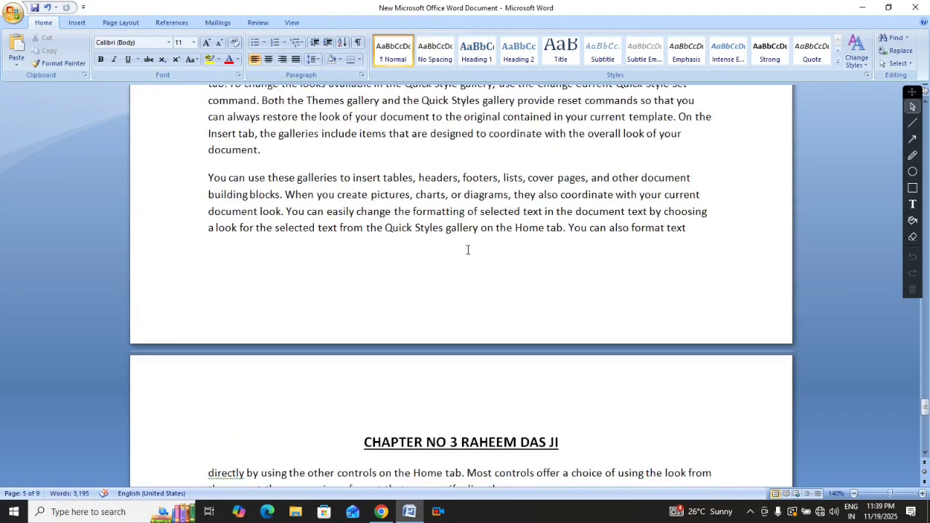
scroll(447, 232, "up", 20)
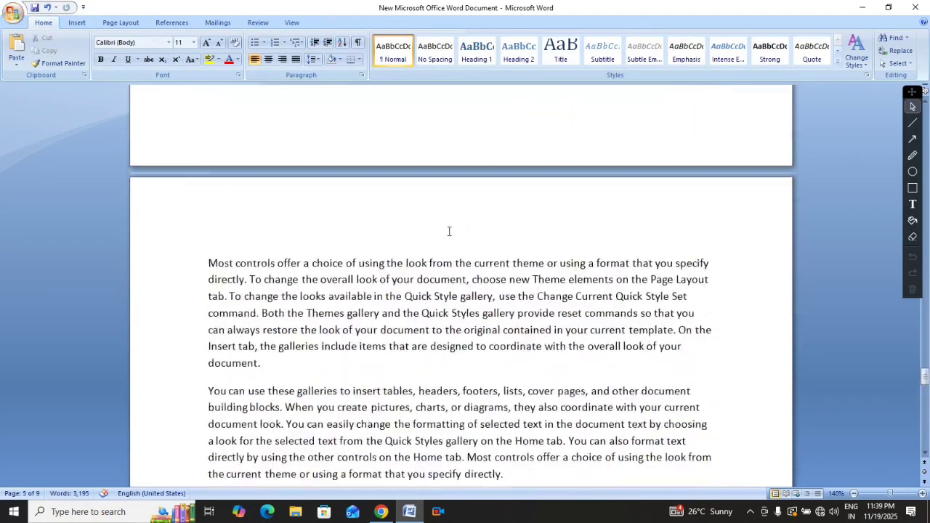
left_click(182, 23)
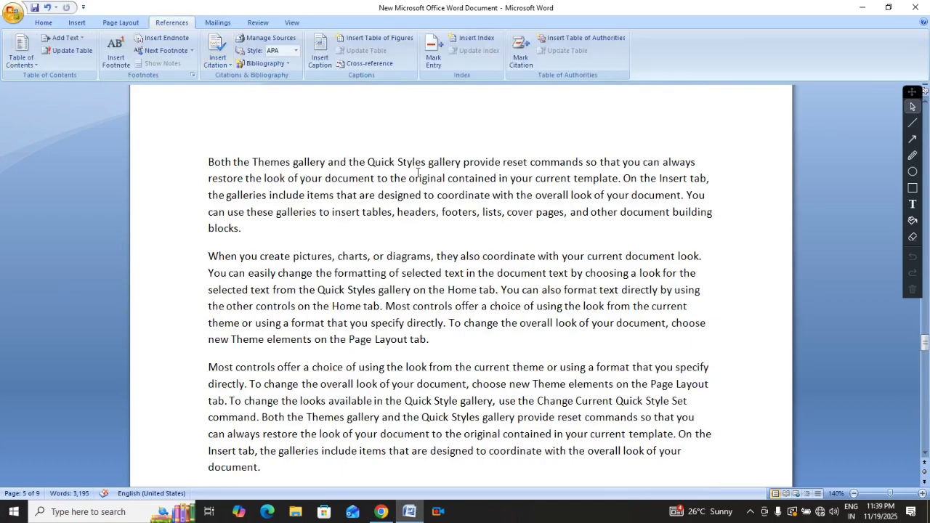
scroll(438, 178, "up", 10)
scroll(439, 178, "up", 12)
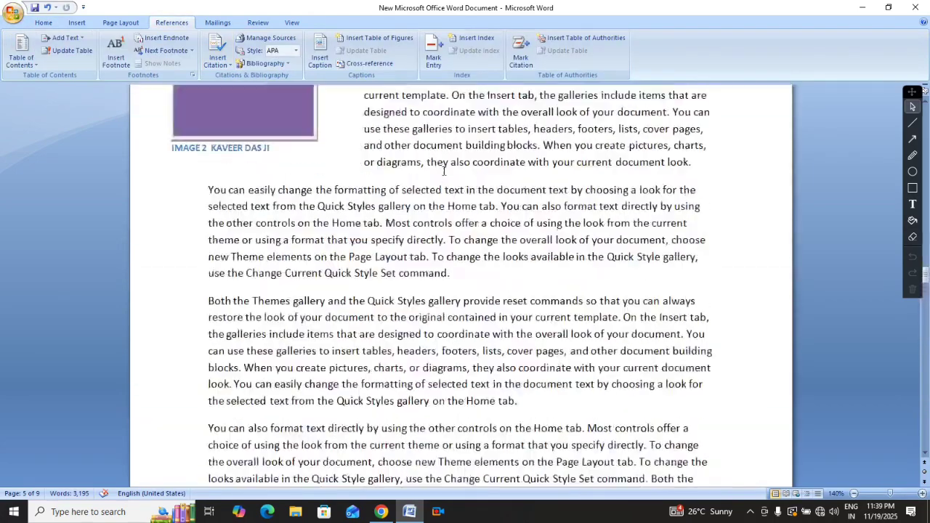
scroll(454, 165, "up", 15)
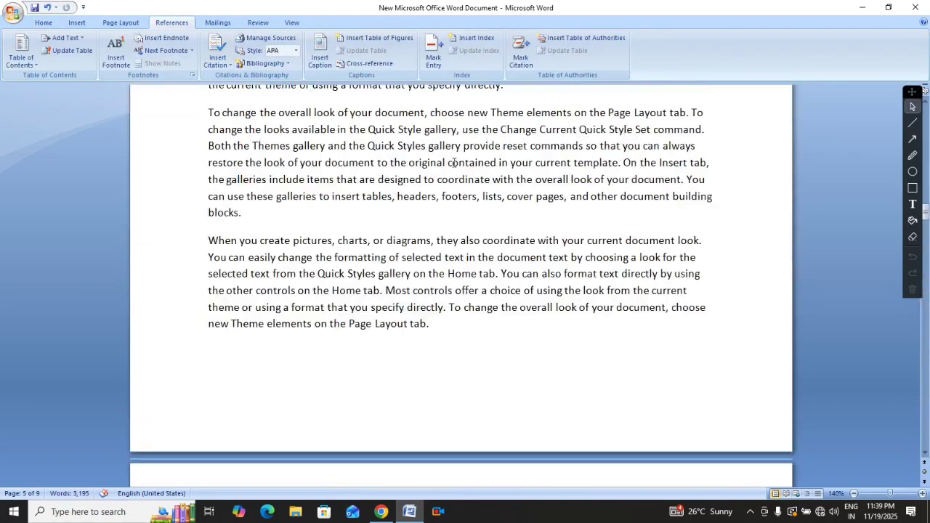
scroll(454, 162, "up", 6)
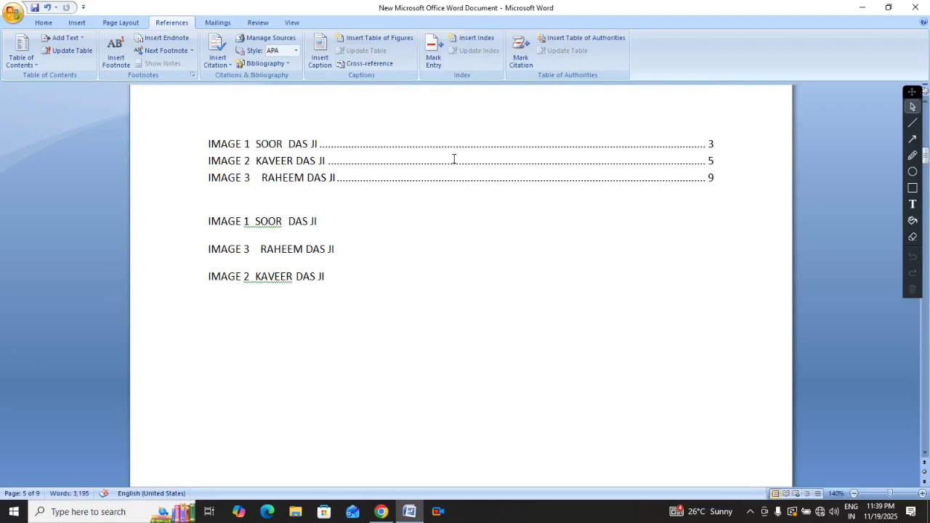
left_click(298, 158)
triple_click(333, 248)
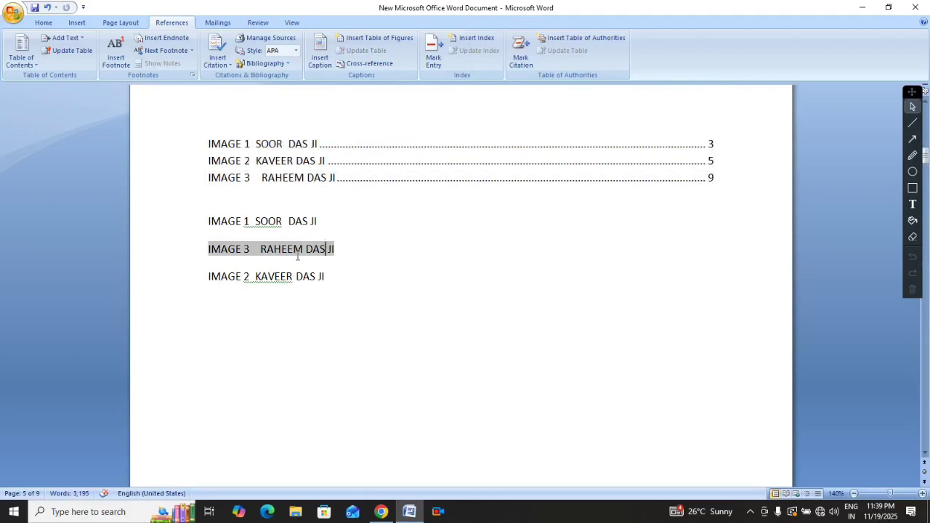
left_click_drag(209, 222, 282, 305)
key("Delete")
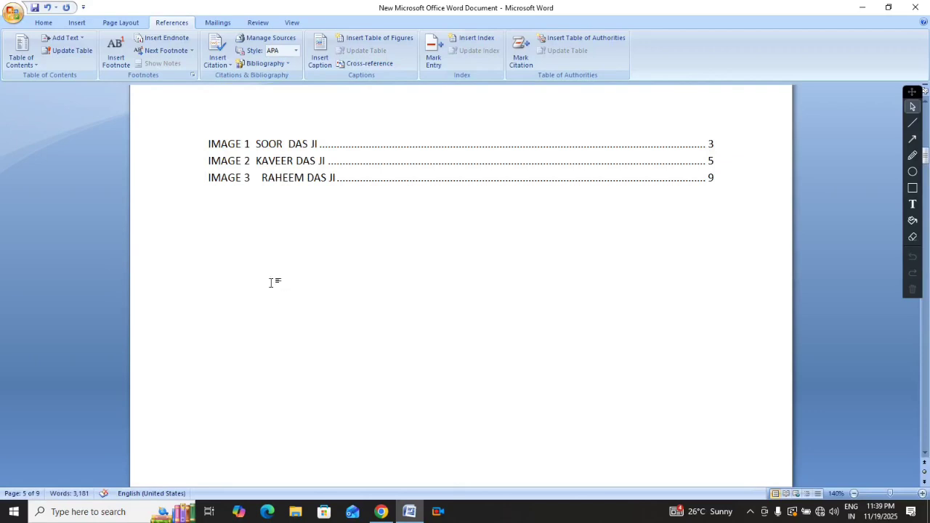
Step: Insert an indented index with one column below the table of figures, using the template format
left_click(476, 41)
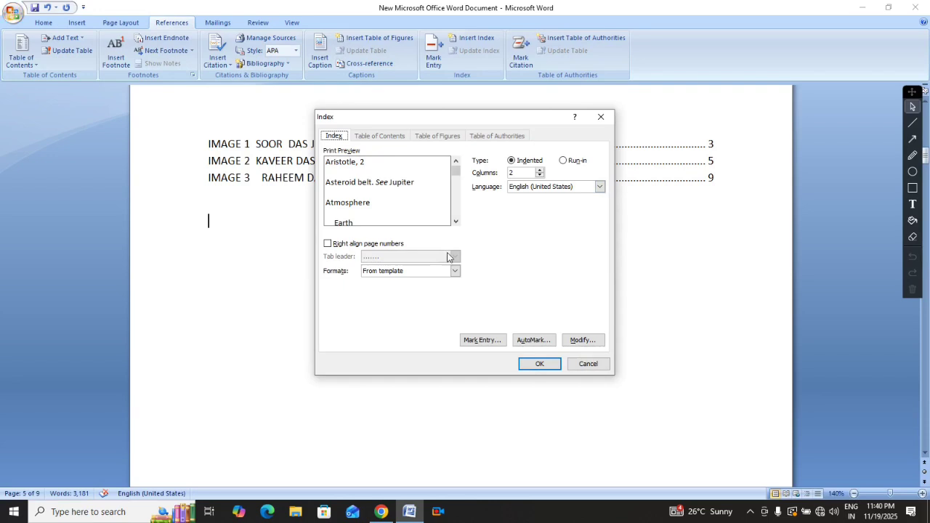
left_click(539, 176)
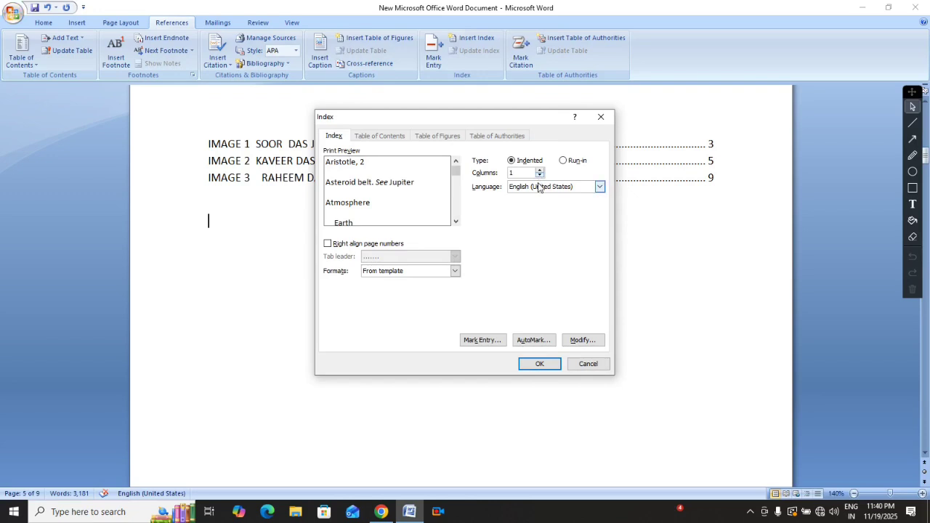
left_click(538, 365)
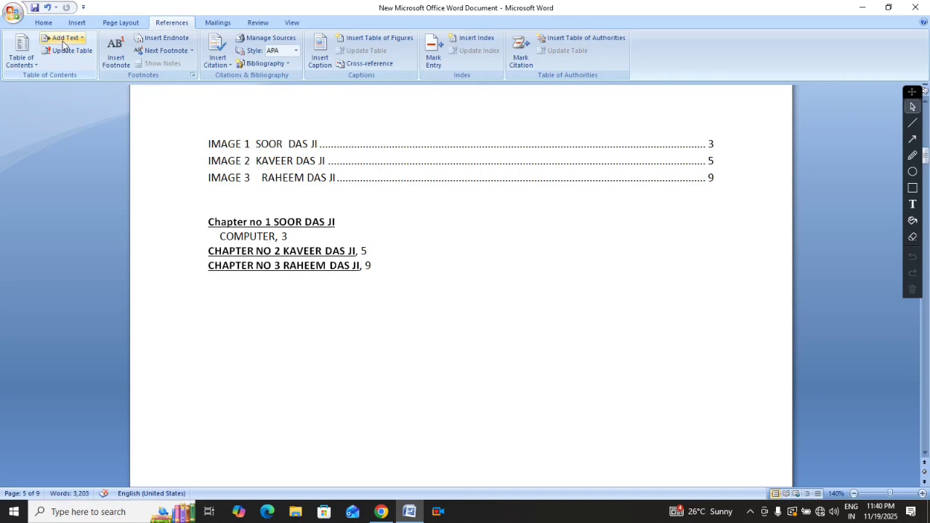
Step: Delete the whole one-column index below the table of figures
left_click(208, 220)
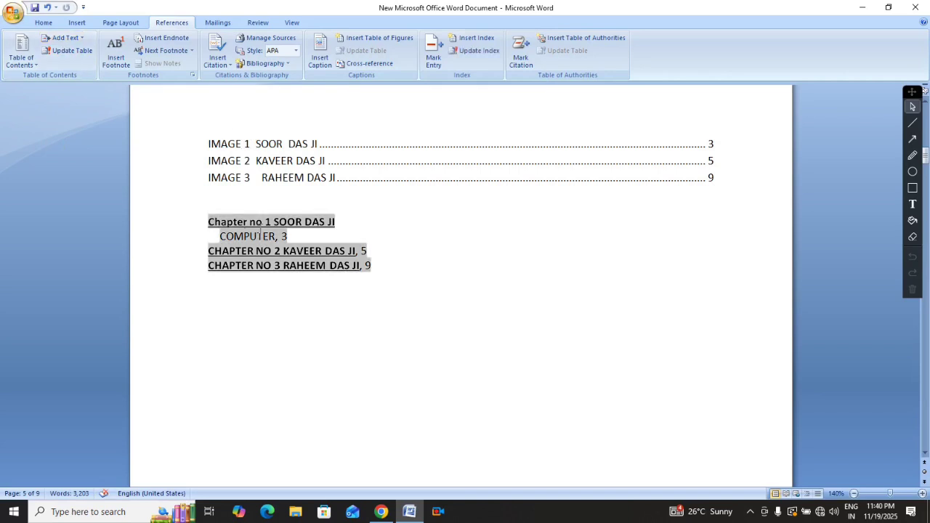
key("Delete")
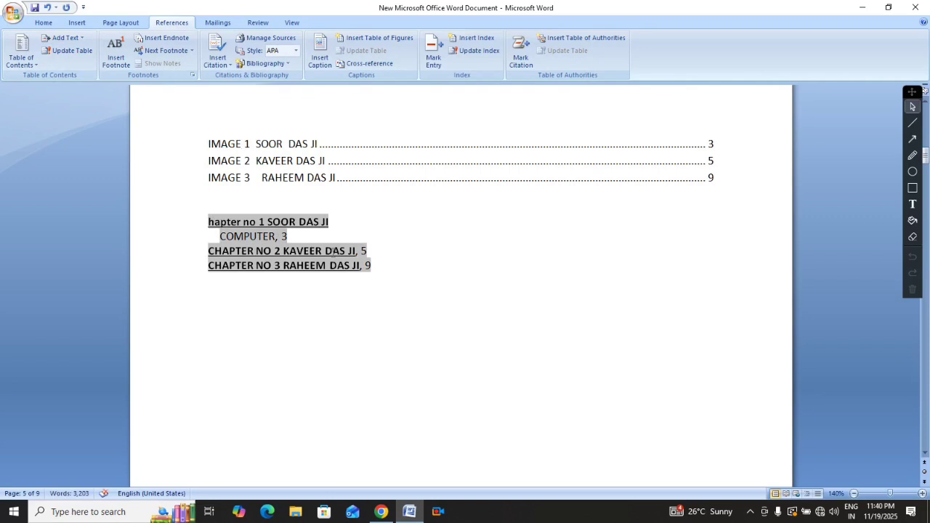
key("ctrl+z")
key("ctrl+z")
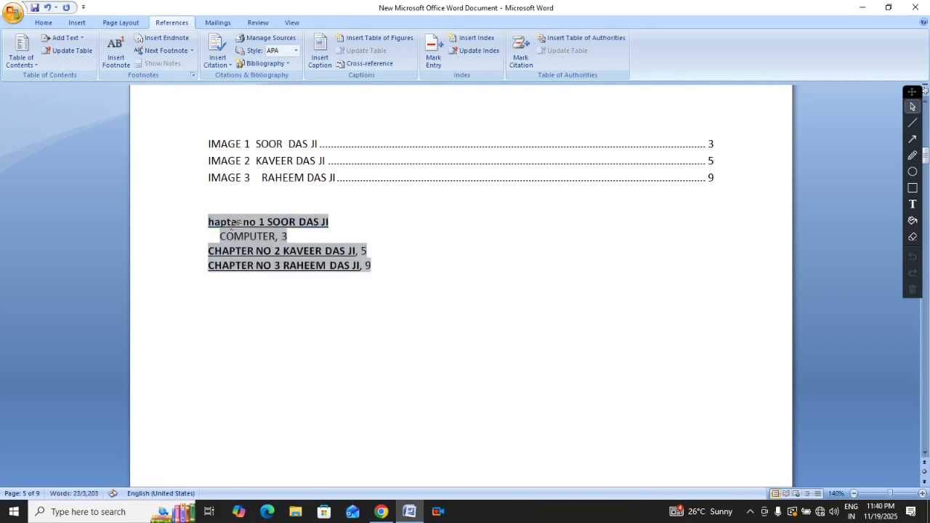
key("ctrl+Return")
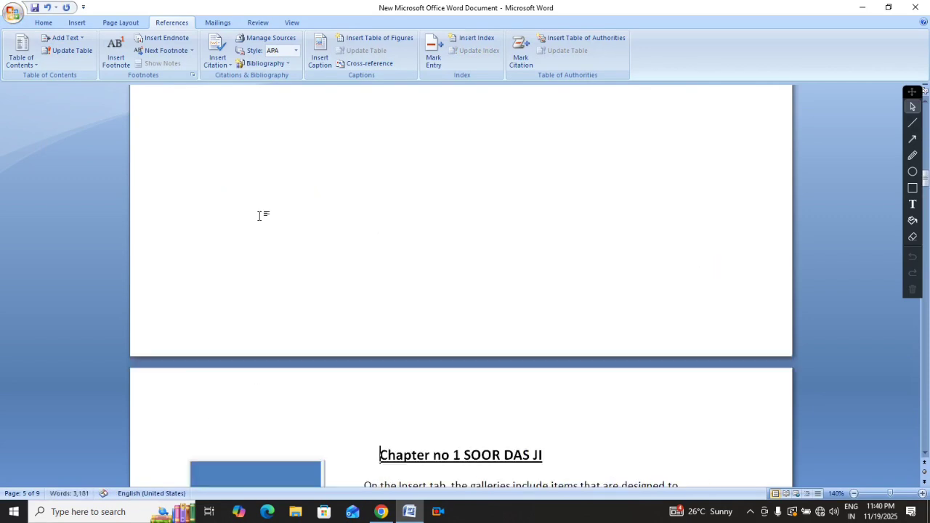
Step: Insert an indented index with three columns on the empty line below the table of figures, using the template format
scroll(67, 262, "up", 5)
scroll(73, 268, "up", 1)
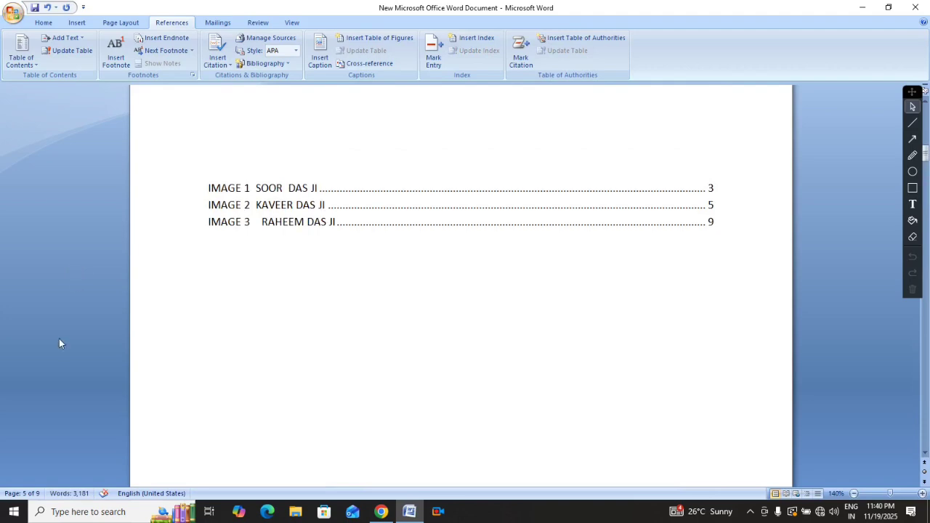
left_click(184, 276)
left_click(210, 277)
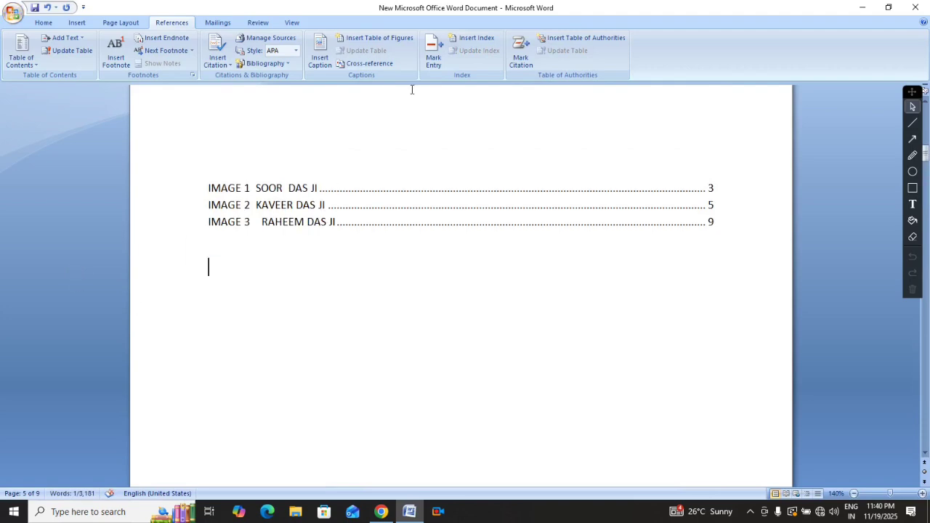
left_click(475, 38)
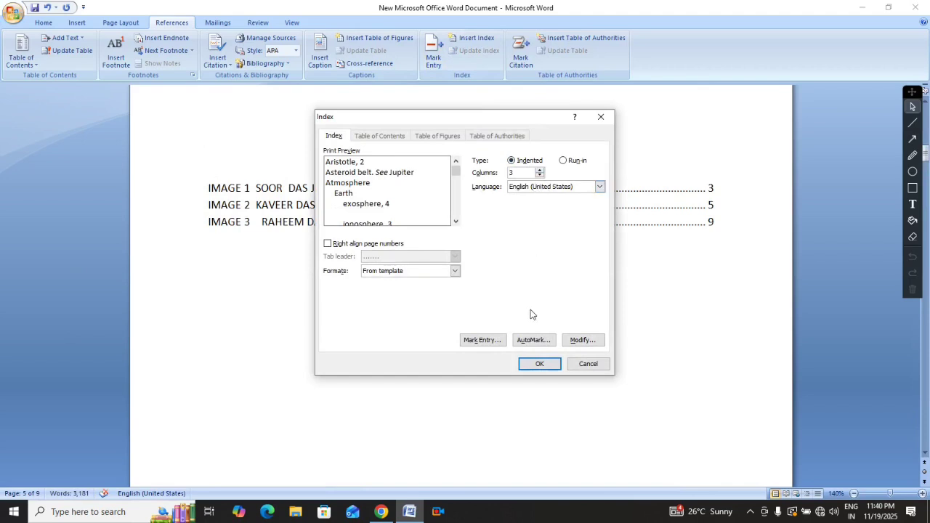
left_click(539, 364)
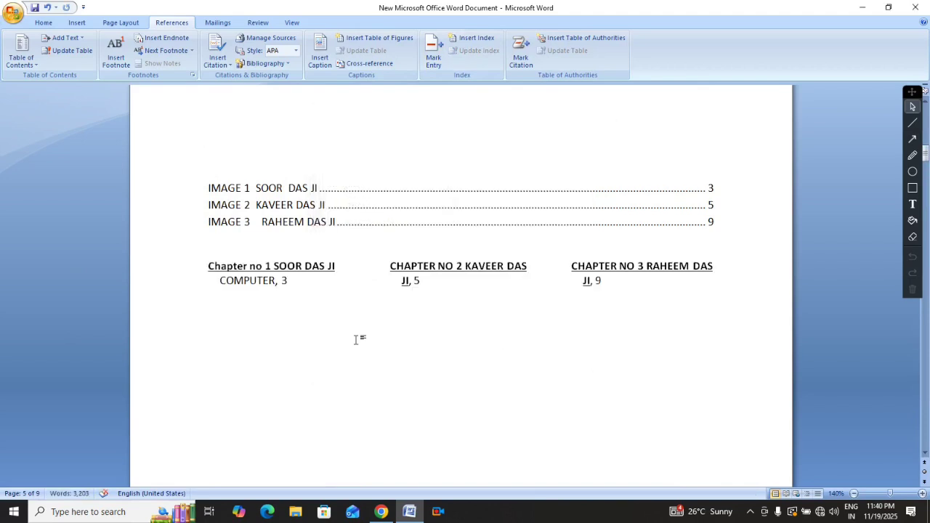
left_click_drag(209, 267, 254, 280)
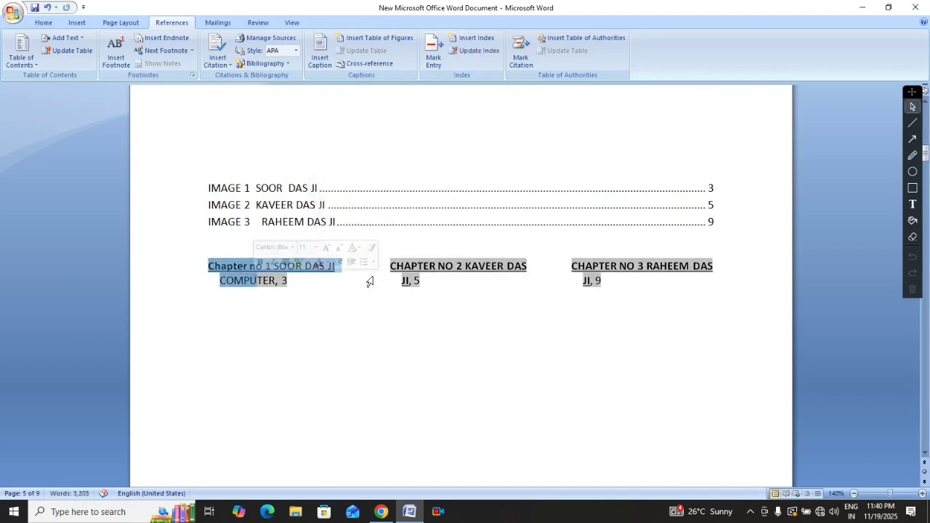
left_click(590, 282)
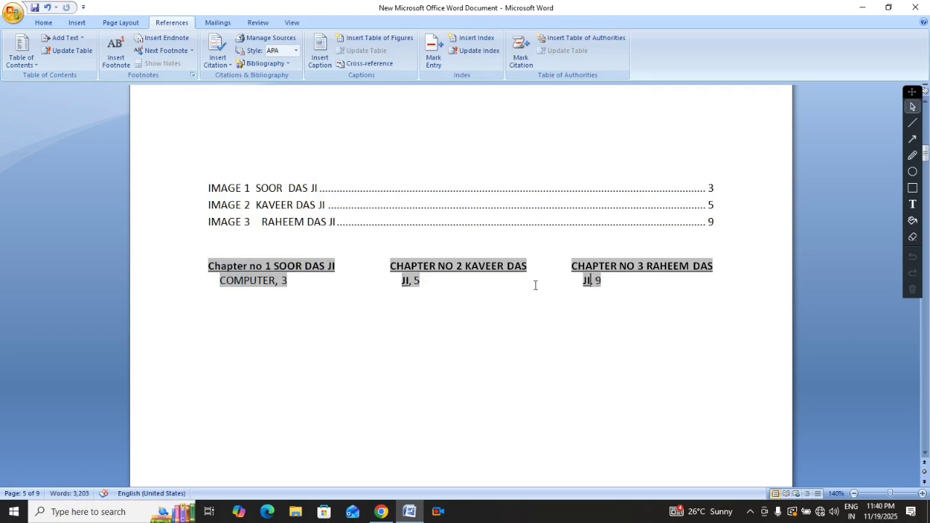
left_click(312, 286)
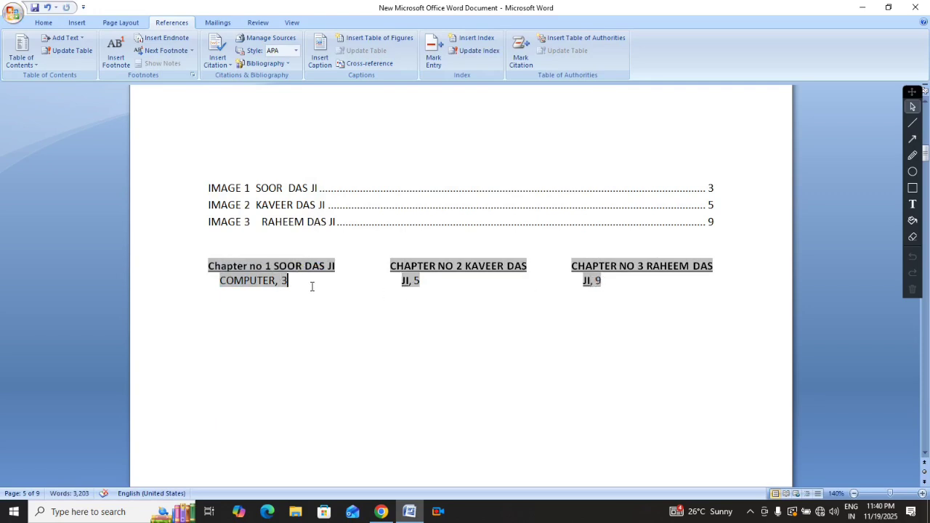